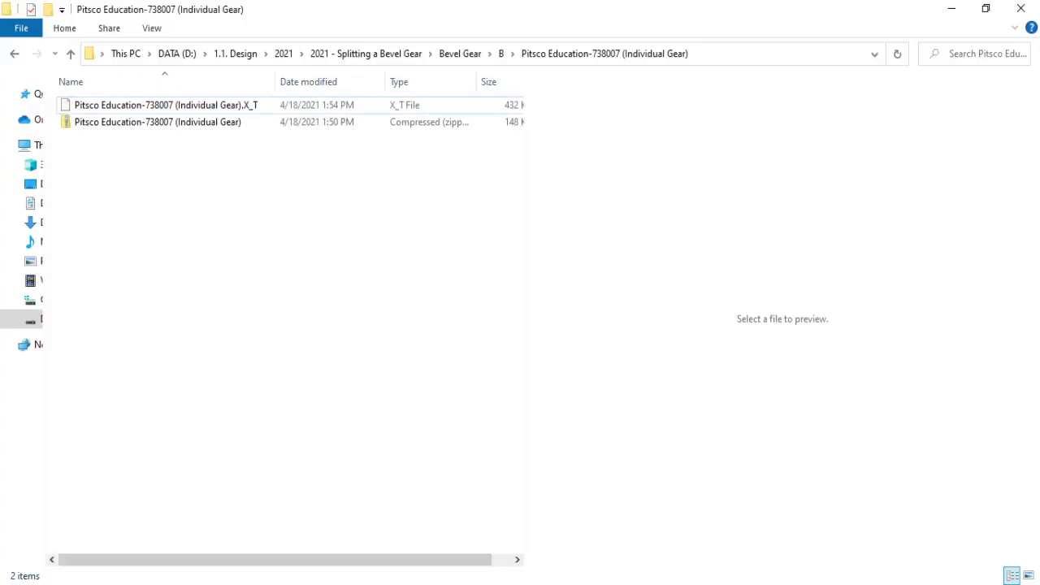
Import Pitsco Education-738007 (Individual Gear).X_T into SOLIDWORKS as the part Imported1.
{"action": "mouse_move", "coordinate": [174, 108]}
{"action": "left_mouse_down"}
{"action": "mouse_move", "coordinate": [466, 319]}
{"action": "mouse_move", "coordinate": [457, 262]}
{"action": "left_mouse_up"}
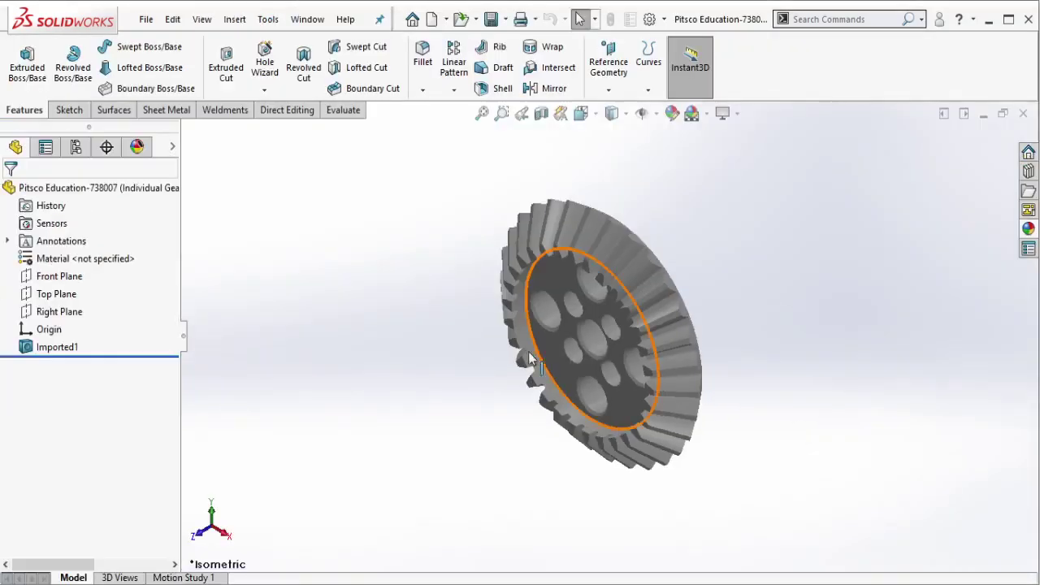
Set the Front view and save the gear as part Pitsco Education-738007 (Individual Gear).
{"action": "left_click", "coordinate": [611, 113]}
{"action": "left_click", "coordinate": [614, 180]}
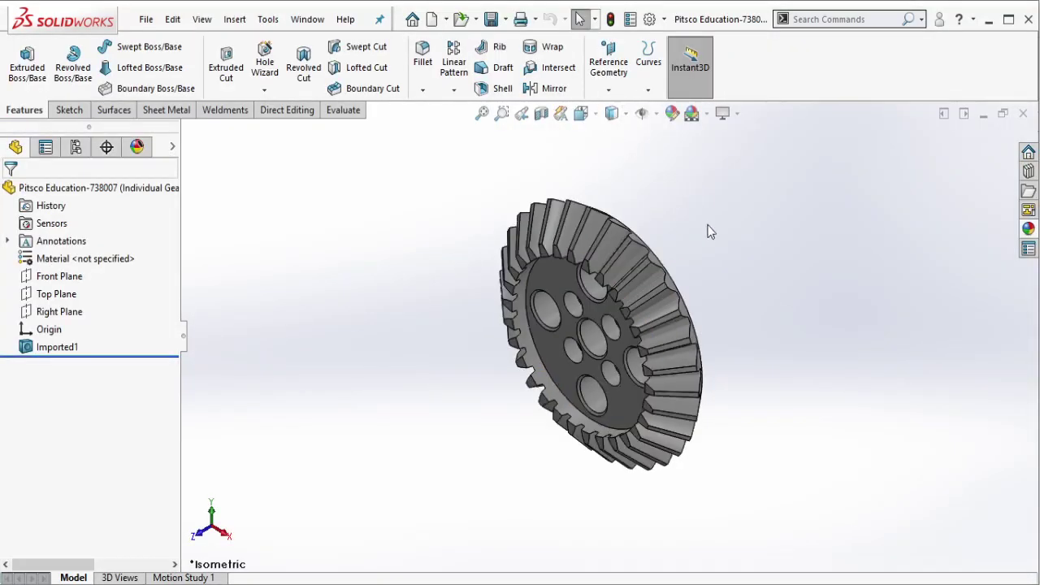
{"action": "left_click_drag", "start_coordinate": [750, 271], "coordinate": [707, 263]}
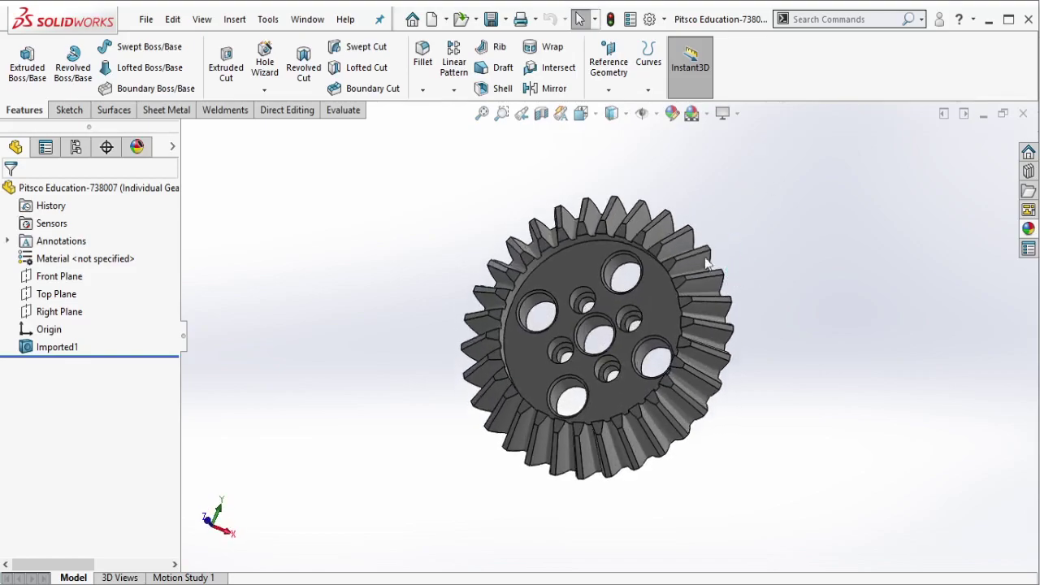
{"action": "left_click", "coordinate": [491, 19]}
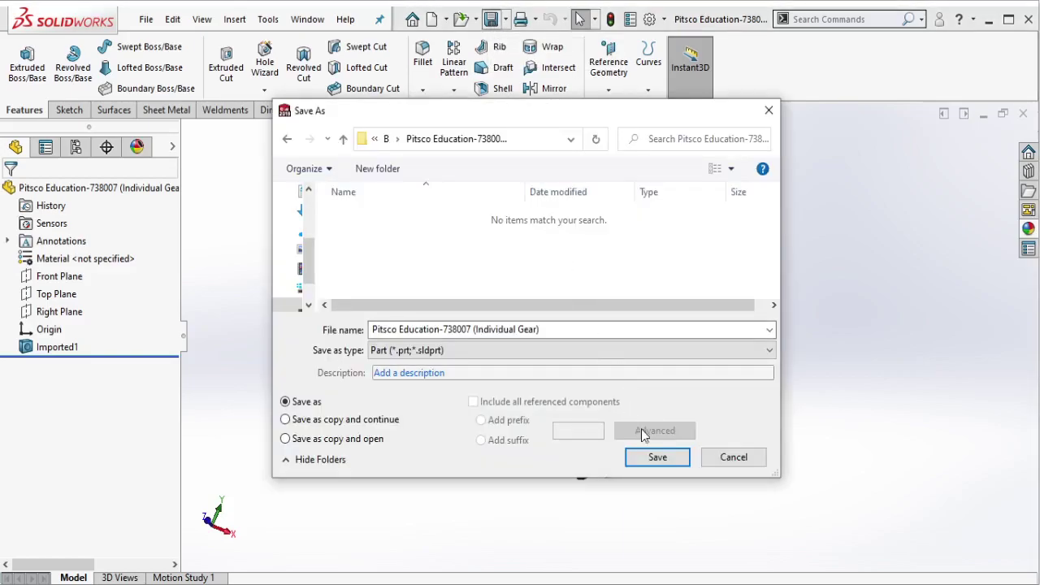
{"action": "left_click", "coordinate": [657, 456]}
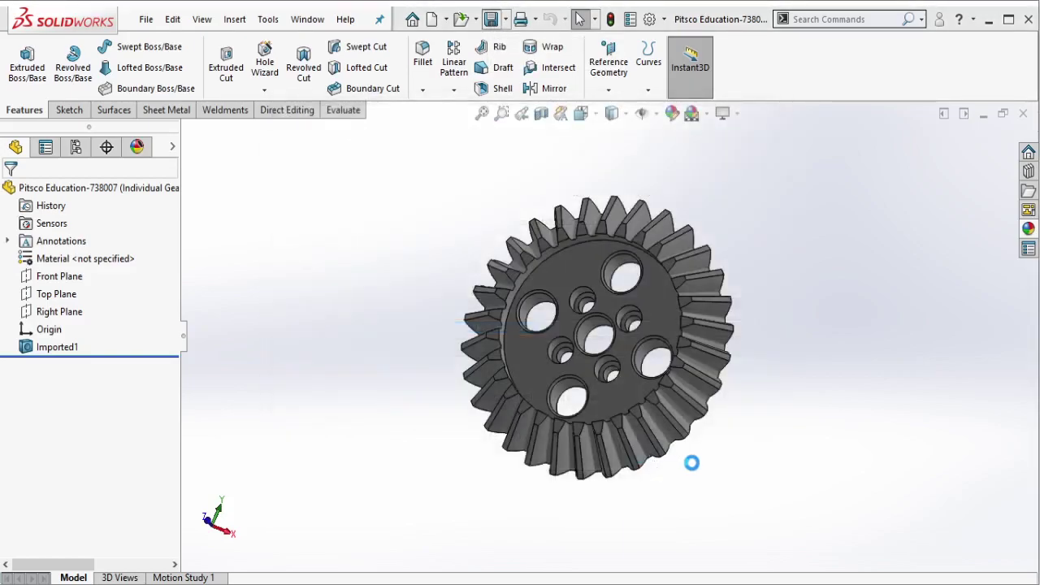
Add a spot light to the scene lights and move it above the gear.
{"action": "mouse_move", "coordinate": [696, 460]}
{"action": "middle_mouse_down"}
{"action": "mouse_move", "coordinate": [656, 353]}
{"action": "mouse_move", "coordinate": [674, 376]}
{"action": "mouse_move", "coordinate": [693, 334]}
{"action": "mouse_move", "coordinate": [671, 339]}
{"action": "mouse_move", "coordinate": [688, 330]}
{"action": "middle_mouse_up"}
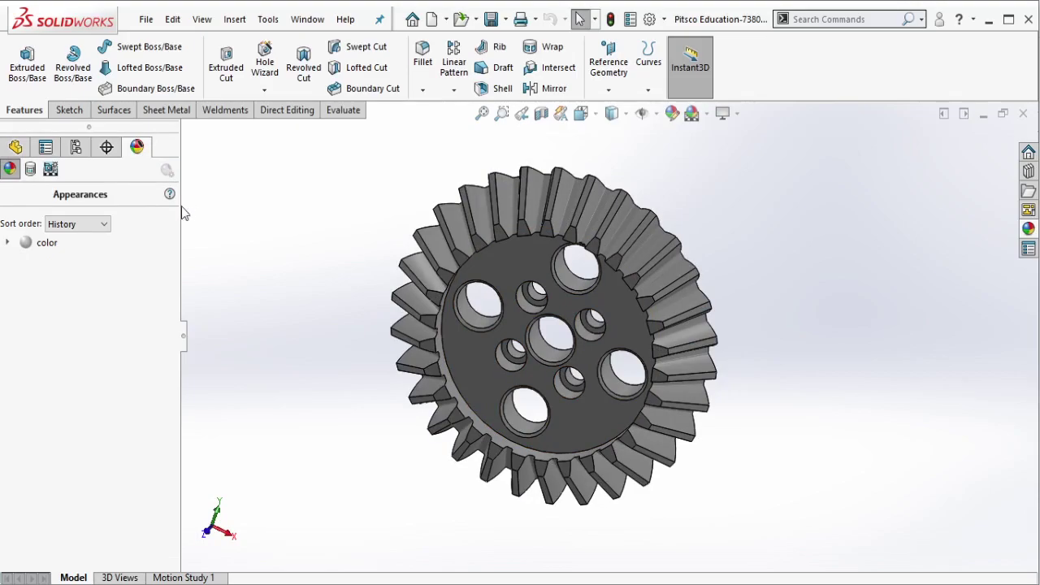
{"action": "left_click", "coordinate": [50, 170]}
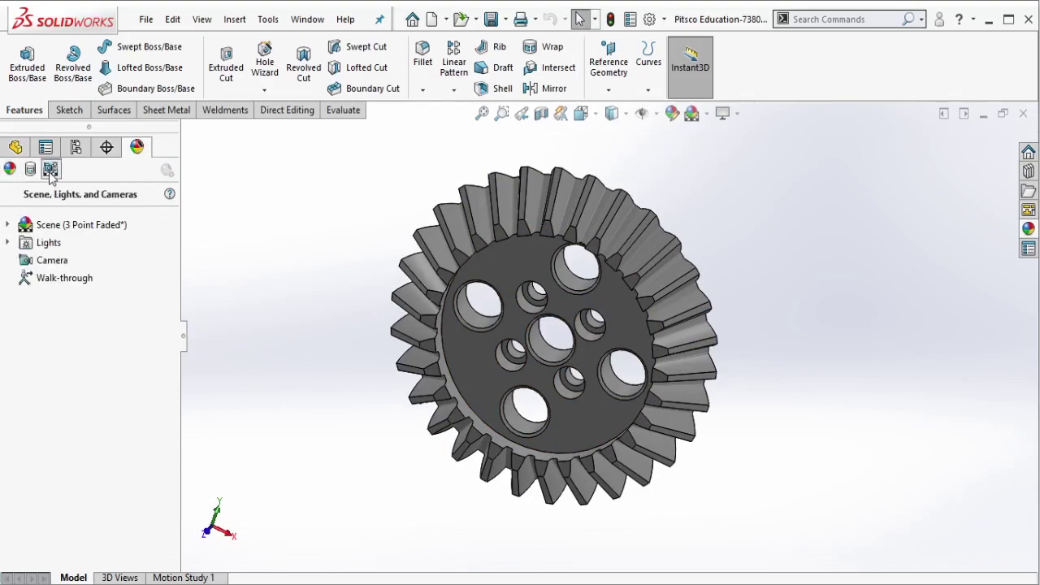
{"action": "double_click", "coordinate": [25, 250]}
{"action": "right_click", "coordinate": [74, 268]}
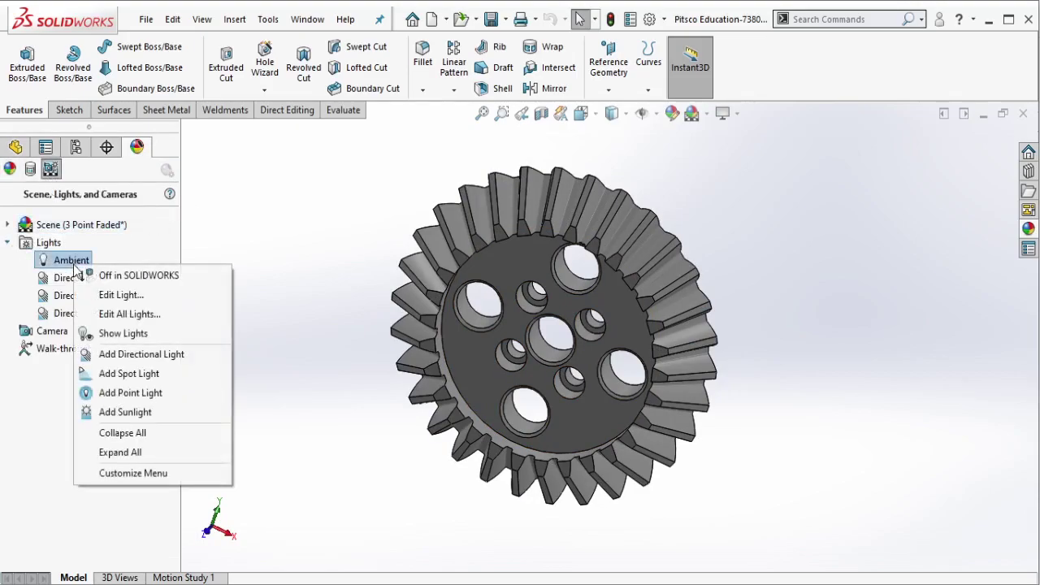
{"action": "left_click", "coordinate": [134, 374]}
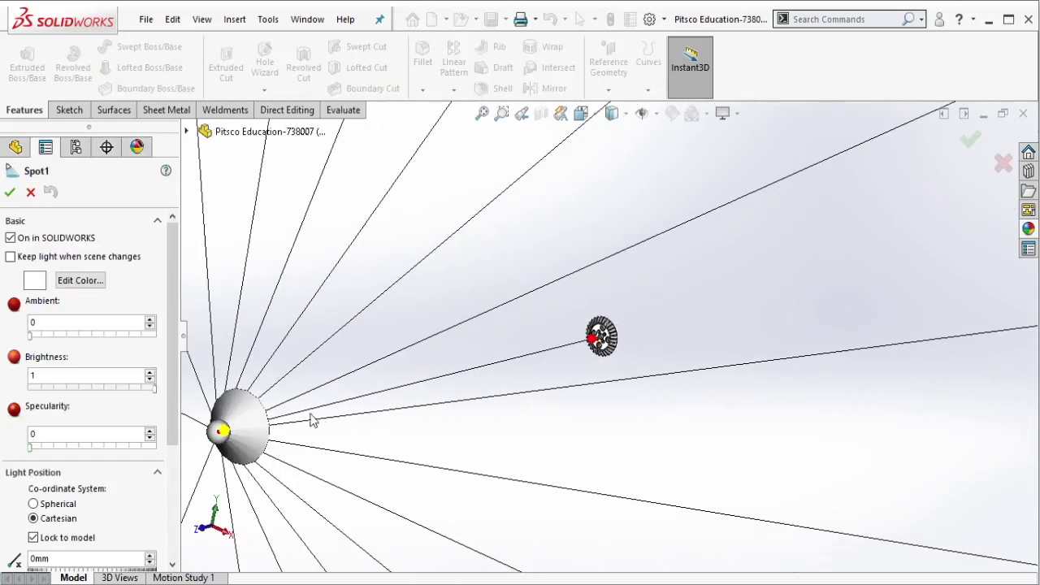
{"action": "left_click_drag", "start_coordinate": [234, 438], "coordinate": [460, 121]}
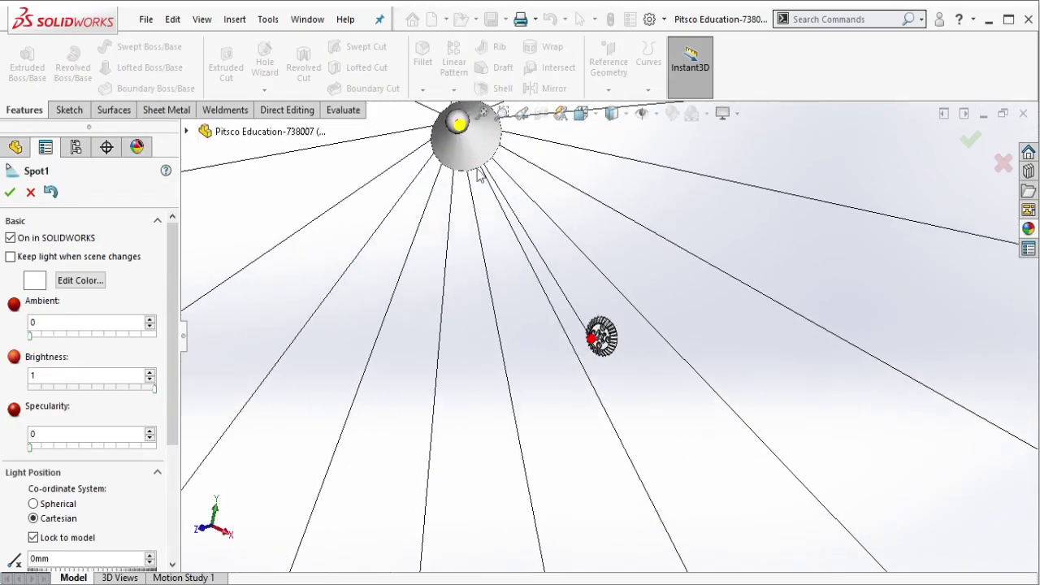
Set the spot light brightness to 0.7 and accept the light settings.
{"action": "scroll", "coordinate": [640, 390], "scroll_direction": "down", "scroll_amount": 5}
{"action": "scroll", "coordinate": [641, 390], "scroll_direction": "down", "scroll_amount": 1}
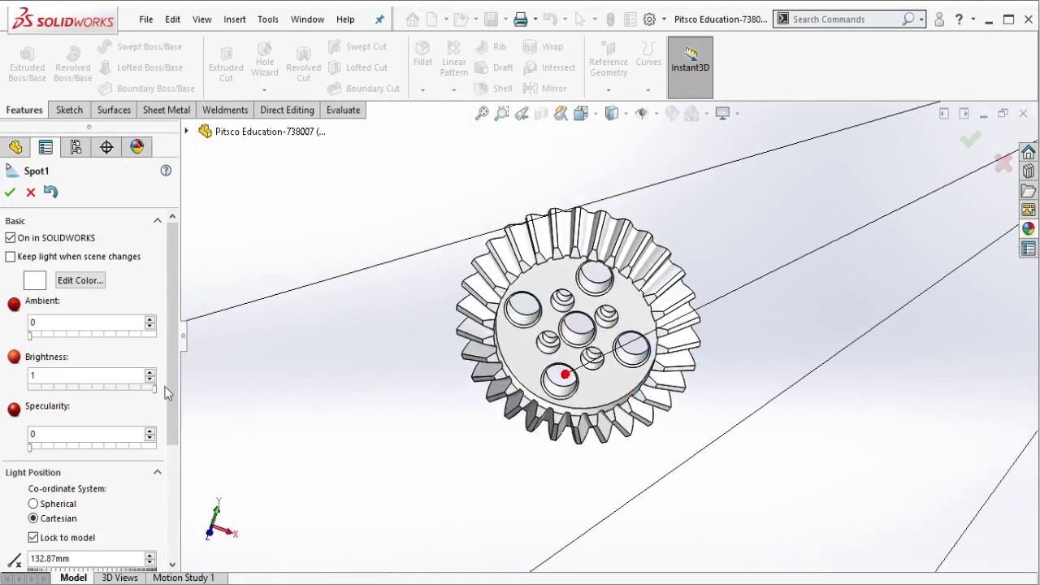
{"action": "type", "text": "0.7"}
{"action": "key", "text": "Return"}
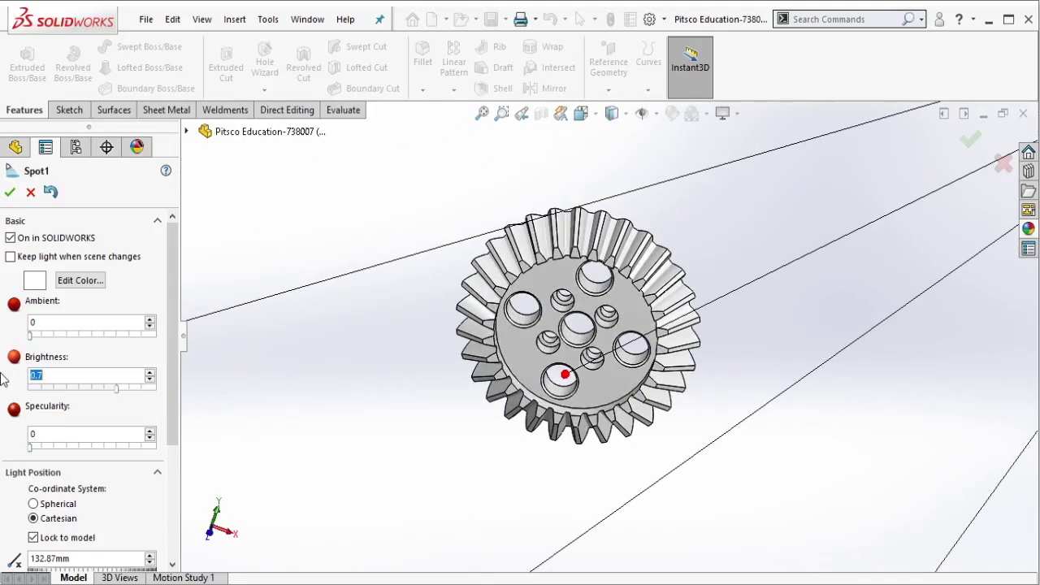
{"action": "left_click", "coordinate": [7, 193]}
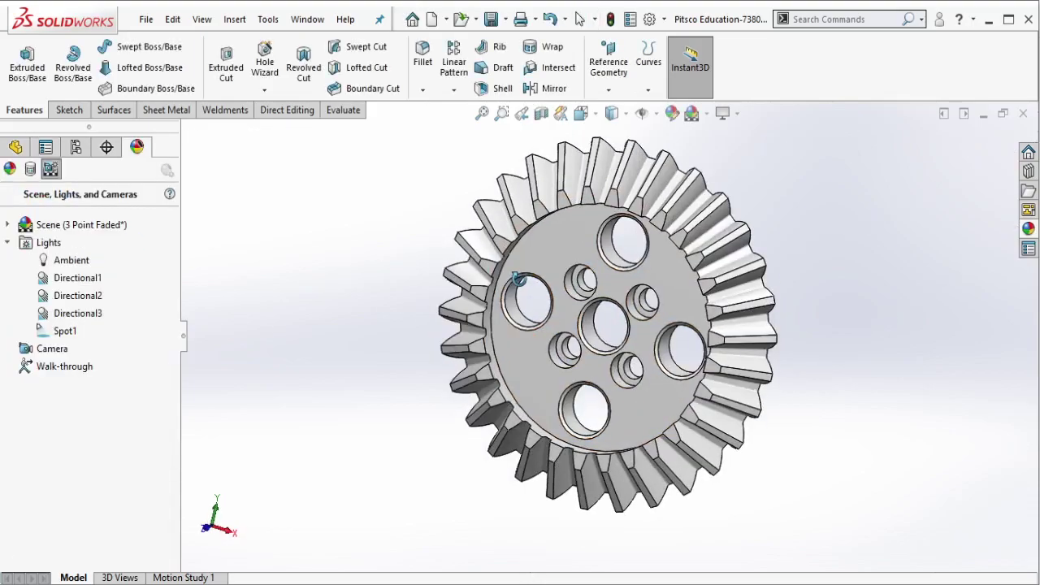
{"action": "left_click", "coordinate": [16, 146]}
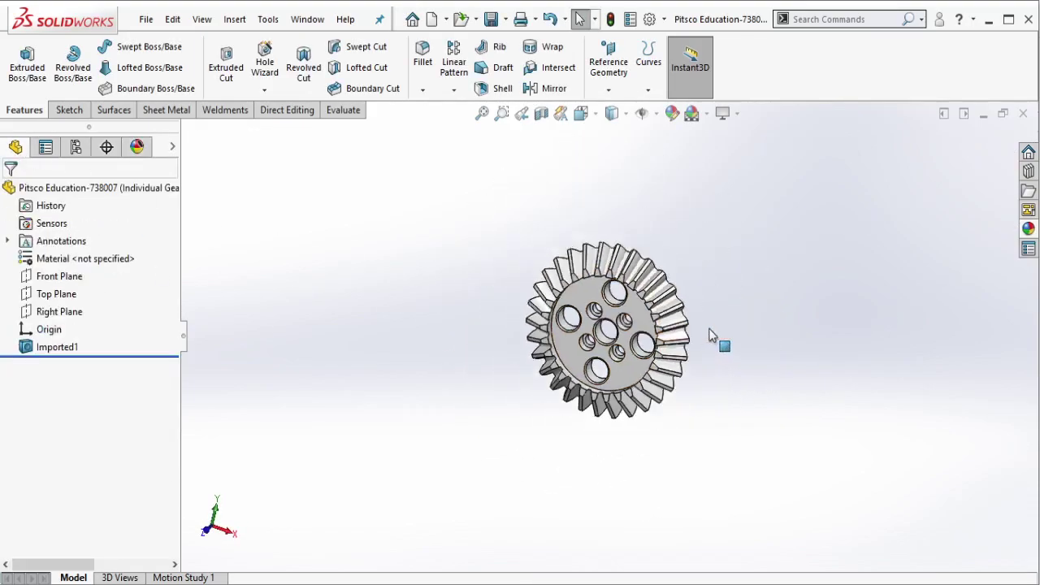
{"action": "scroll", "coordinate": [710, 333], "scroll_direction": "down", "scroll_amount": 2}
{"action": "middle_click_drag", "start_coordinate": [610, 337], "coordinate": [603, 319]}
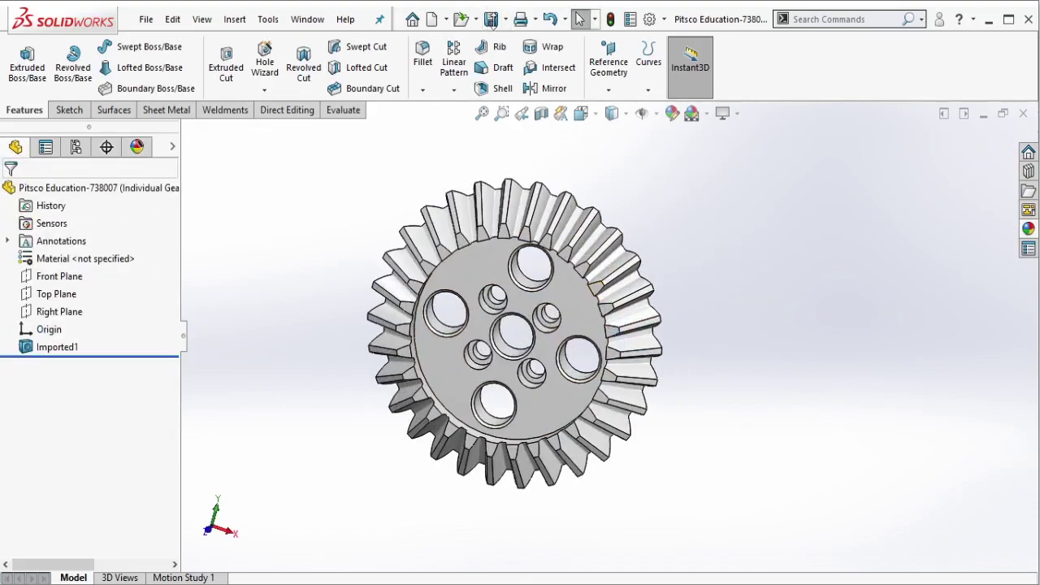
Sketch an S-shaped spline across the gear's front face.
{"action": "left_click", "coordinate": [571, 294]}
{"action": "left_click", "coordinate": [639, 246]}
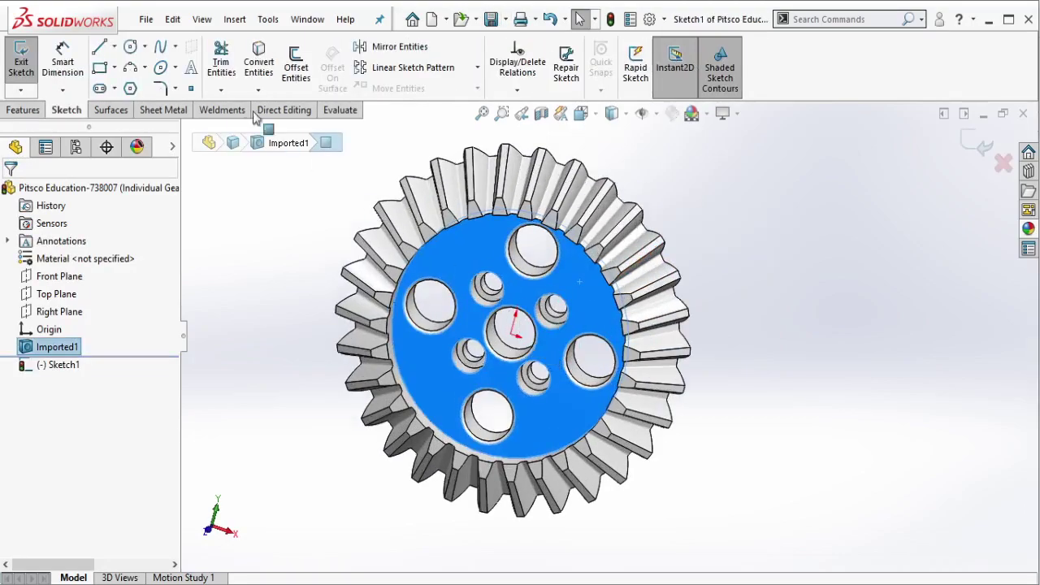
{"action": "left_click", "coordinate": [513, 338]}
{"action": "left_click", "coordinate": [163, 47]}
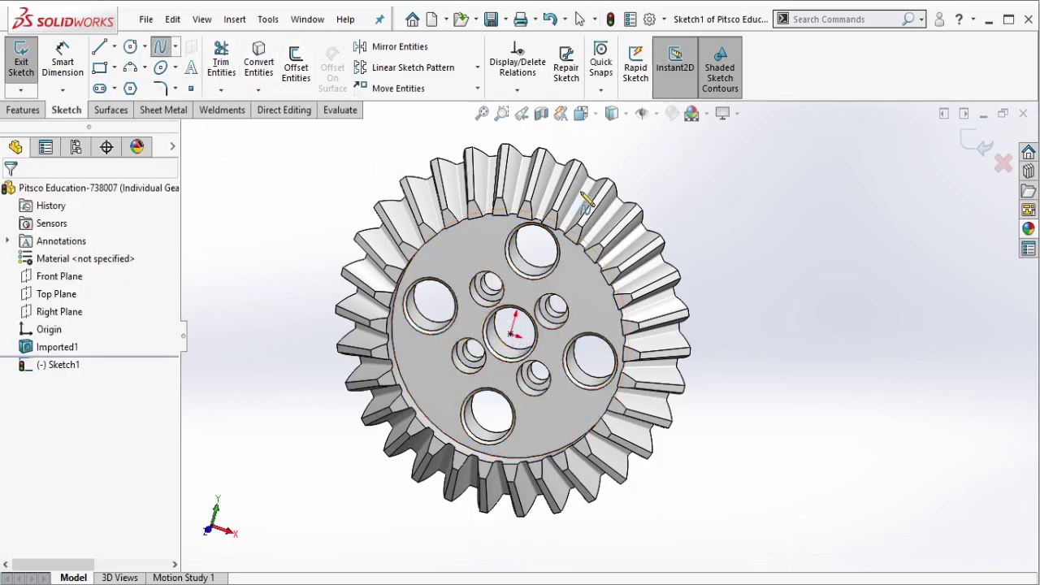
{"action": "left_click", "coordinate": [699, 203]}
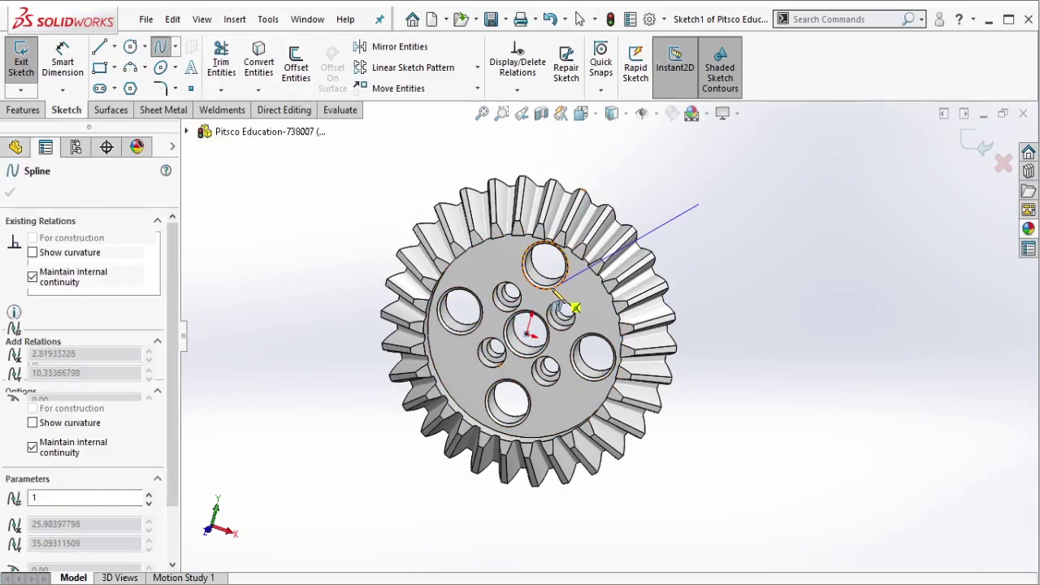
{"action": "left_click", "coordinate": [537, 298]}
{"action": "left_click", "coordinate": [543, 394]}
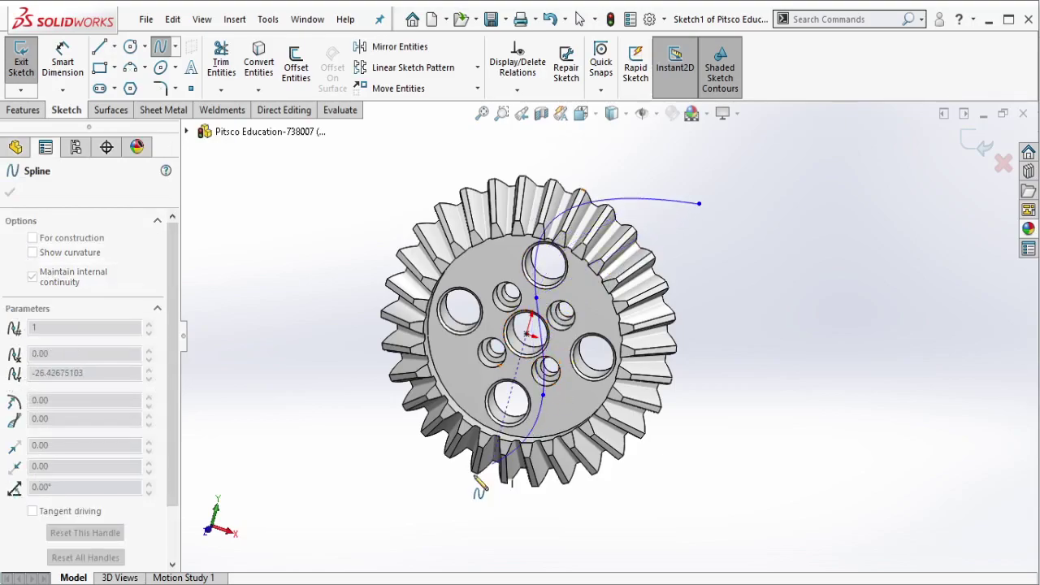
{"action": "double_click", "coordinate": [379, 490]}
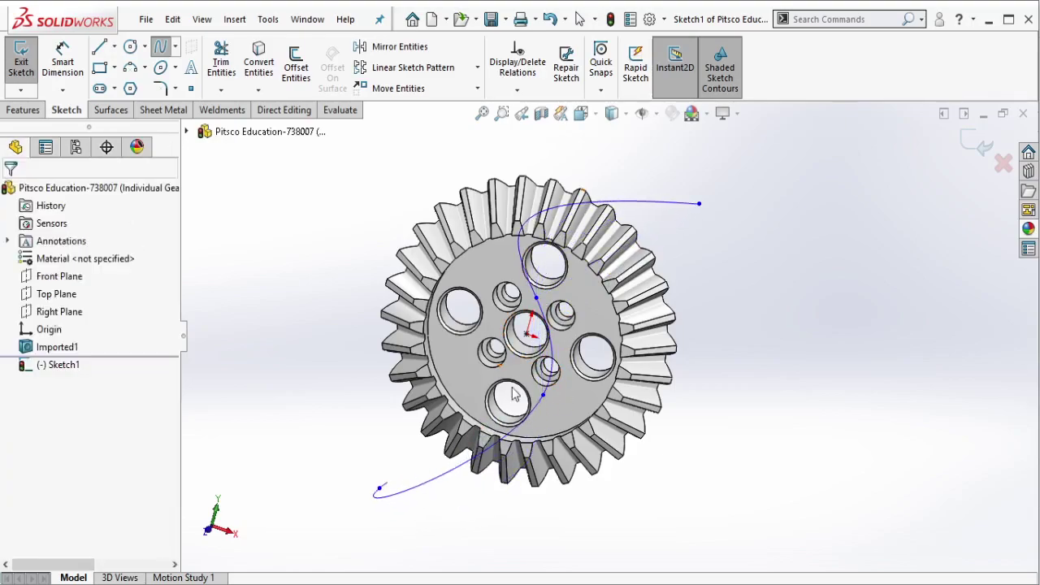
Make the spline pass through the sketch origin with a Coincident relation.
{"action": "left_click", "coordinate": [528, 334]}
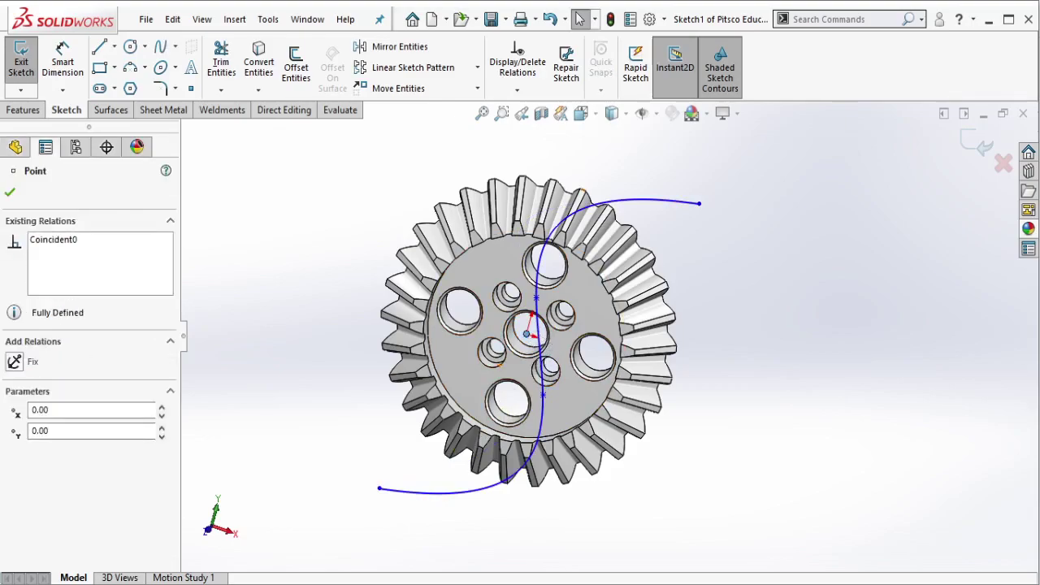
{"action": "left_click", "coordinate": [550, 336]}
{"action": "left_click", "coordinate": [527, 333], "text": "ctrl"}
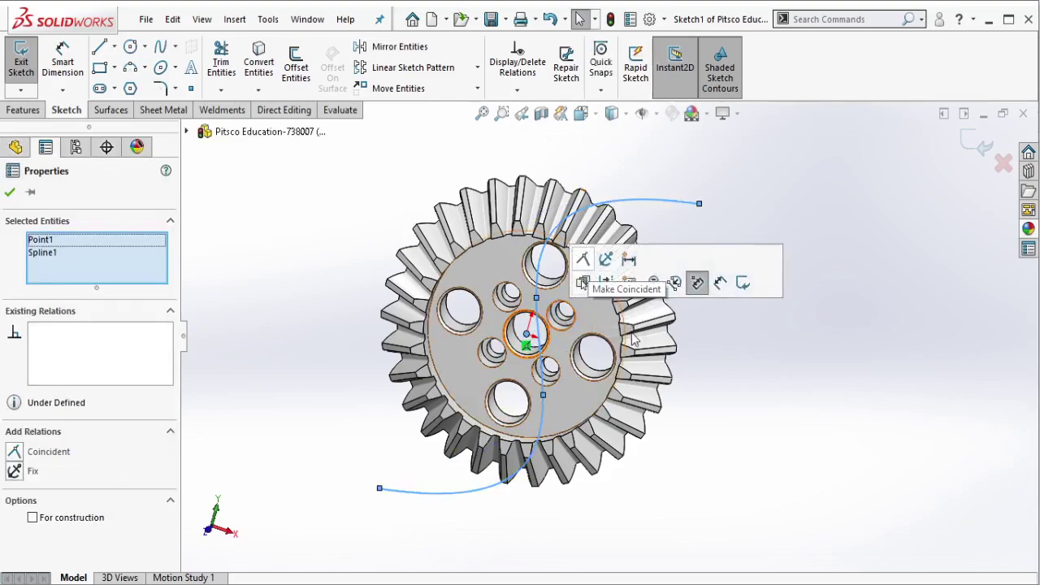
{"action": "key", "text": "Escape"}
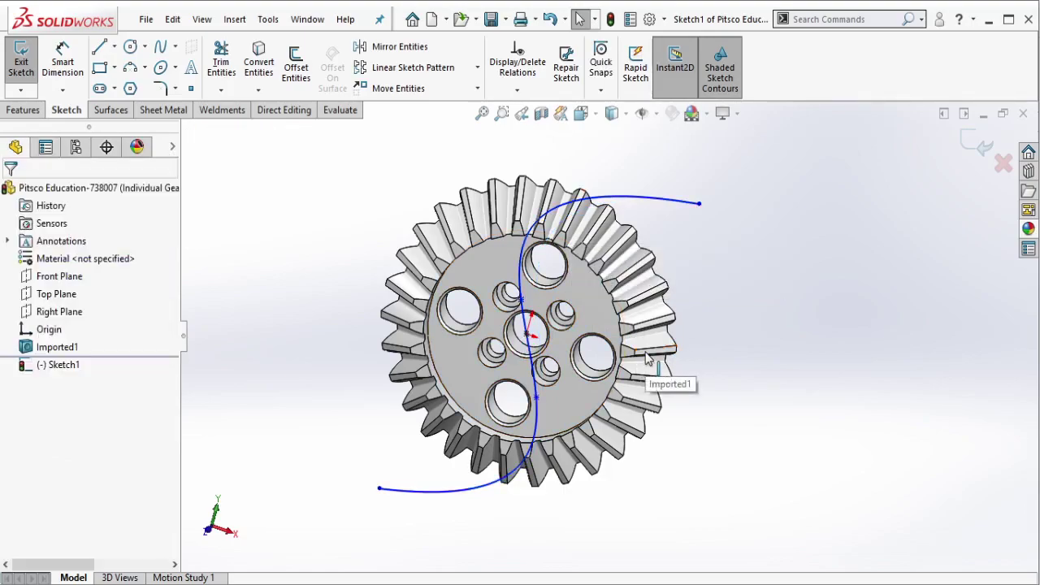
{"action": "middle_click_drag", "start_coordinate": [654, 366], "coordinate": [644, 288]}
{"action": "scroll", "coordinate": [558, 271], "scroll_direction": "down", "scroll_amount": 2}
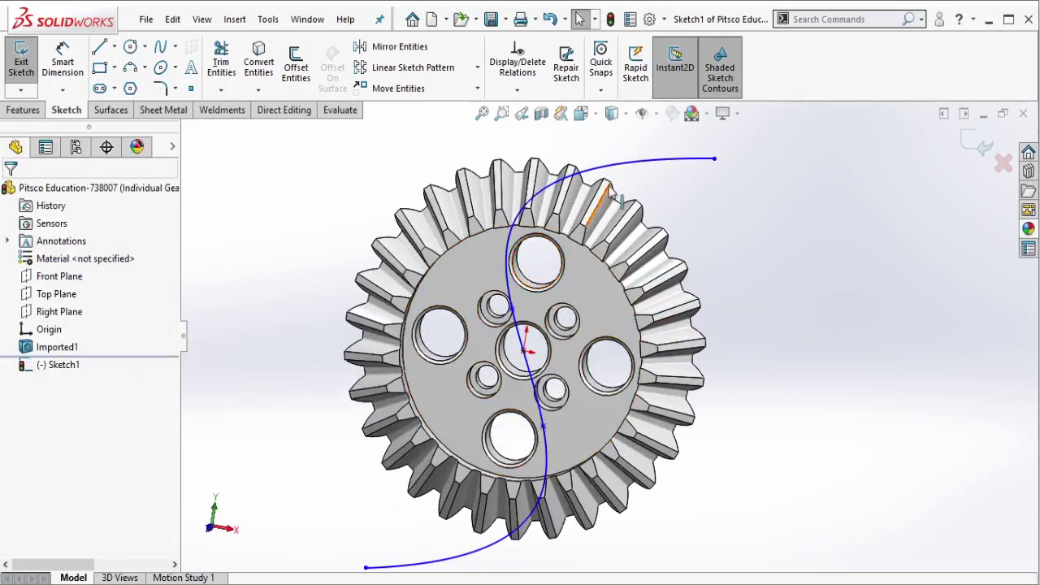
Reshape the spline's upper curve by dragging a vertex of its control polygon.
{"action": "left_click", "coordinate": [615, 173]}
{"action": "right_click", "coordinate": [615, 173]}
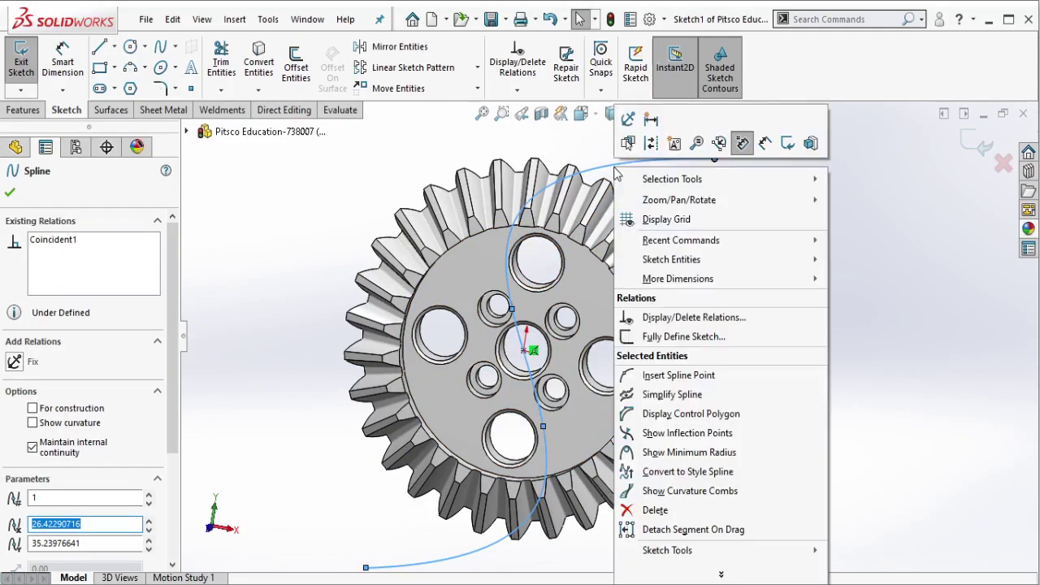
{"action": "left_click", "coordinate": [683, 413]}
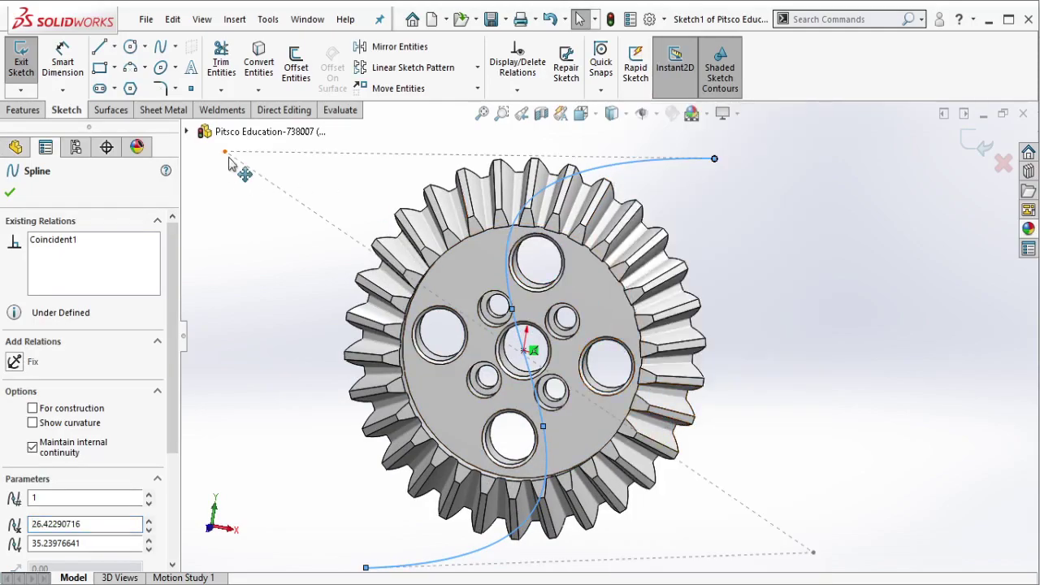
{"action": "left_click_drag", "start_coordinate": [237, 160], "coordinate": [316, 153]}
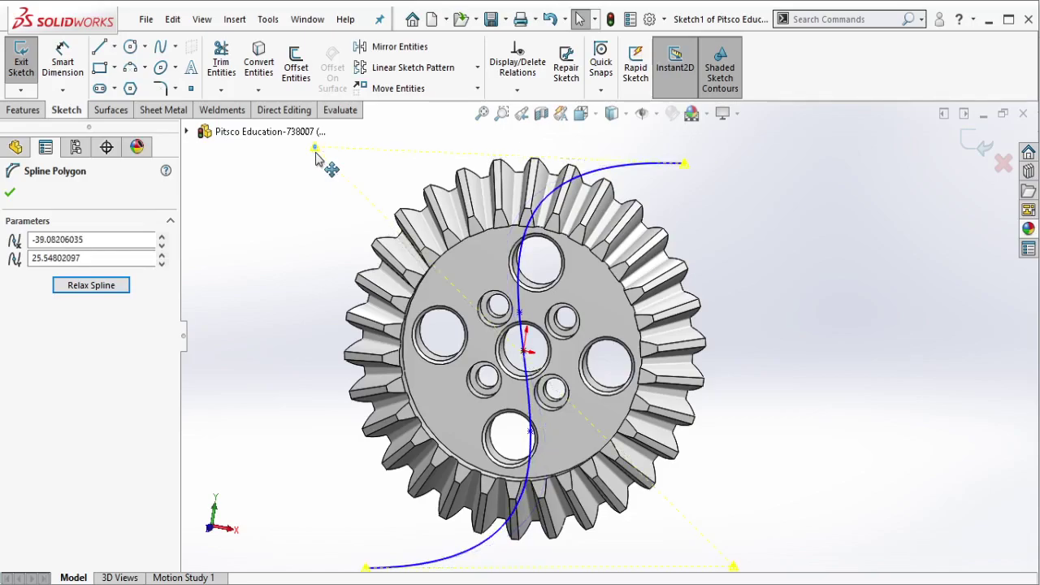
{"action": "left_click", "coordinate": [251, 239]}
{"action": "middle_click_drag", "start_coordinate": [250, 239], "coordinate": [527, 329]}
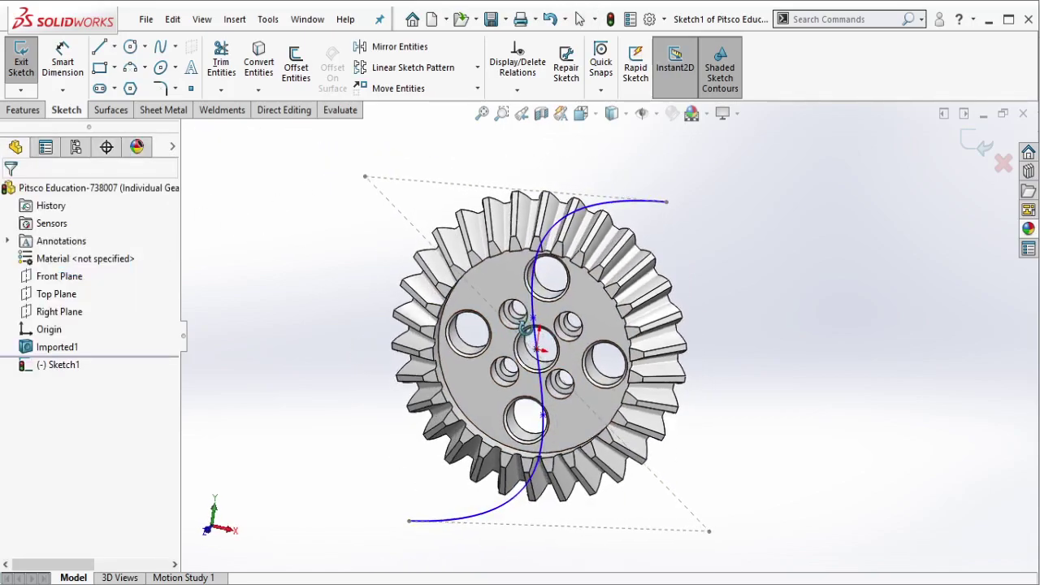
{"action": "left_click", "coordinate": [284, 110]}
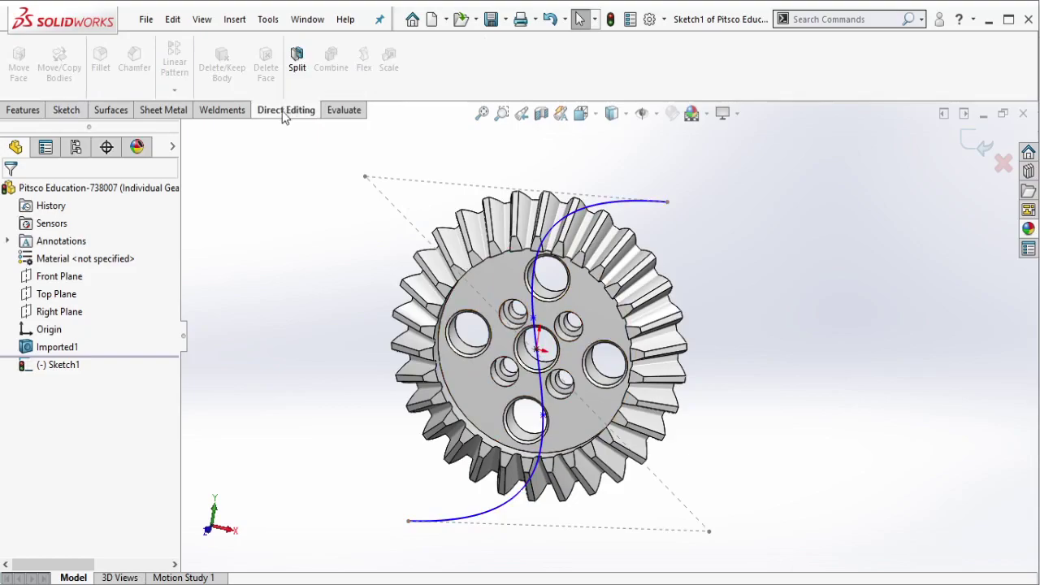
Split the gear into two bodies using Sketch1 as the trim tool with Cut Part.
{"action": "right_click", "coordinate": [274, 114]}
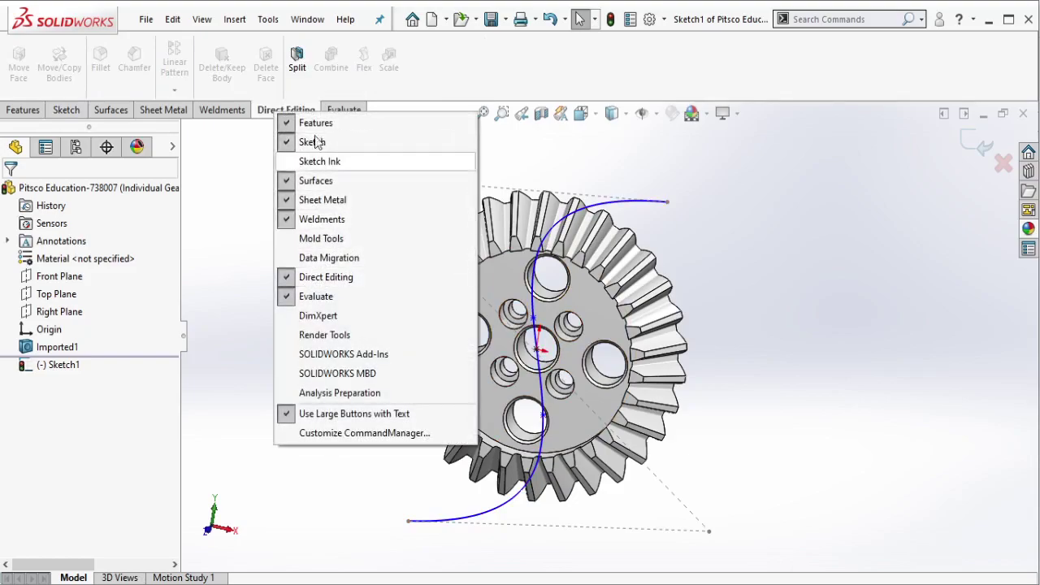
{"action": "left_click", "coordinate": [296, 67]}
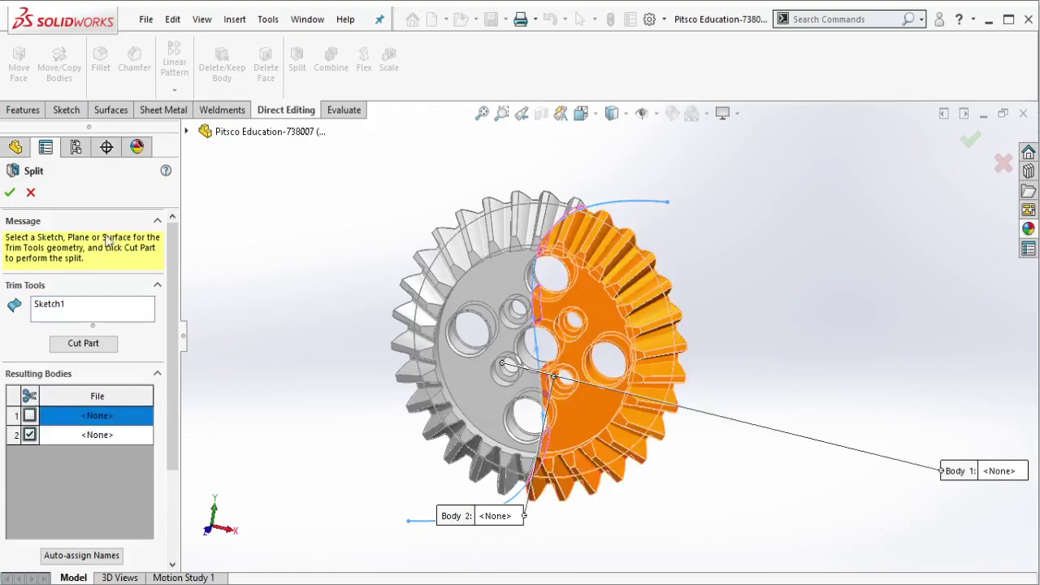
{"action": "key", "text": "Return"}
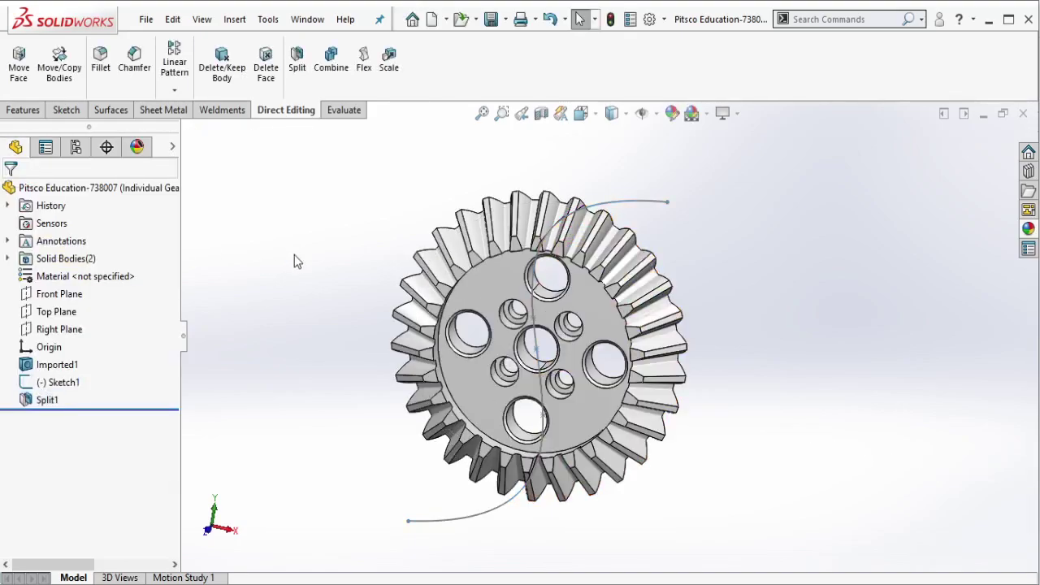
Hide Sketch1, the curved cutting sketch.
{"action": "left_click", "coordinate": [637, 203]}
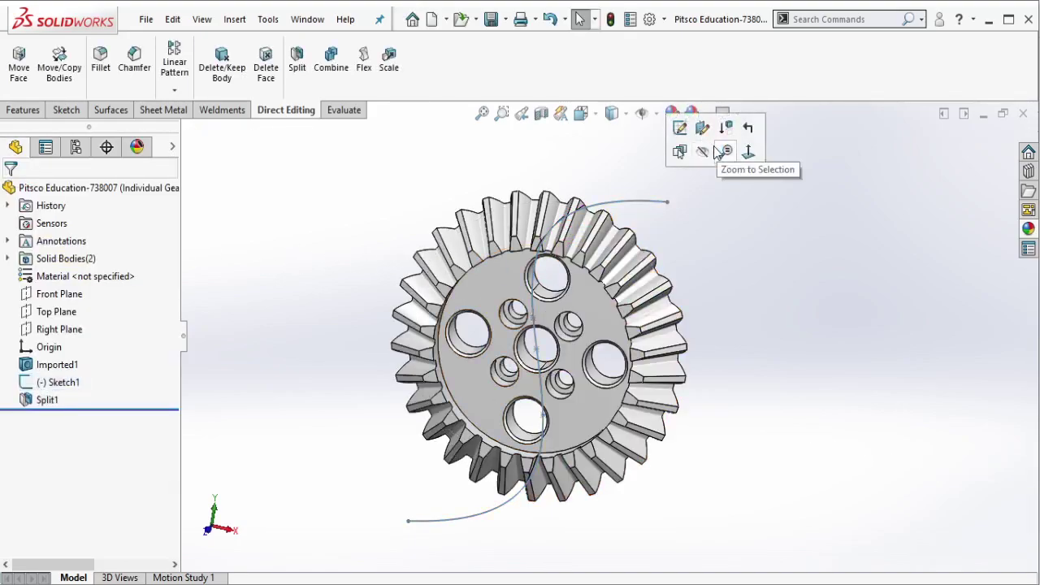
{"action": "left_click", "coordinate": [698, 195]}
{"action": "left_click", "coordinate": [642, 201]}
{"action": "left_click", "coordinate": [717, 154]}
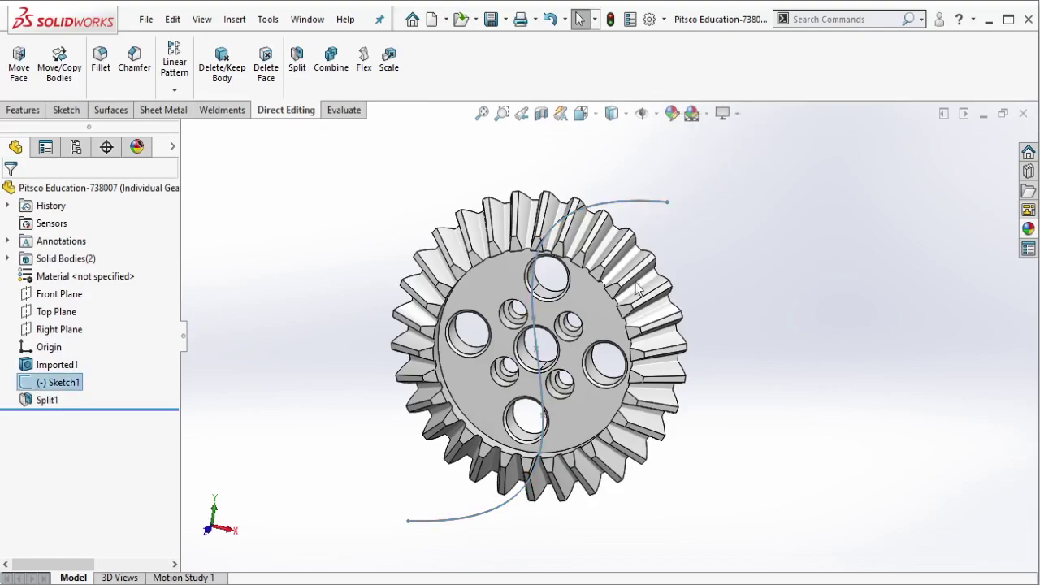
{"action": "middle_click_drag", "start_coordinate": [624, 317], "coordinate": [684, 285]}
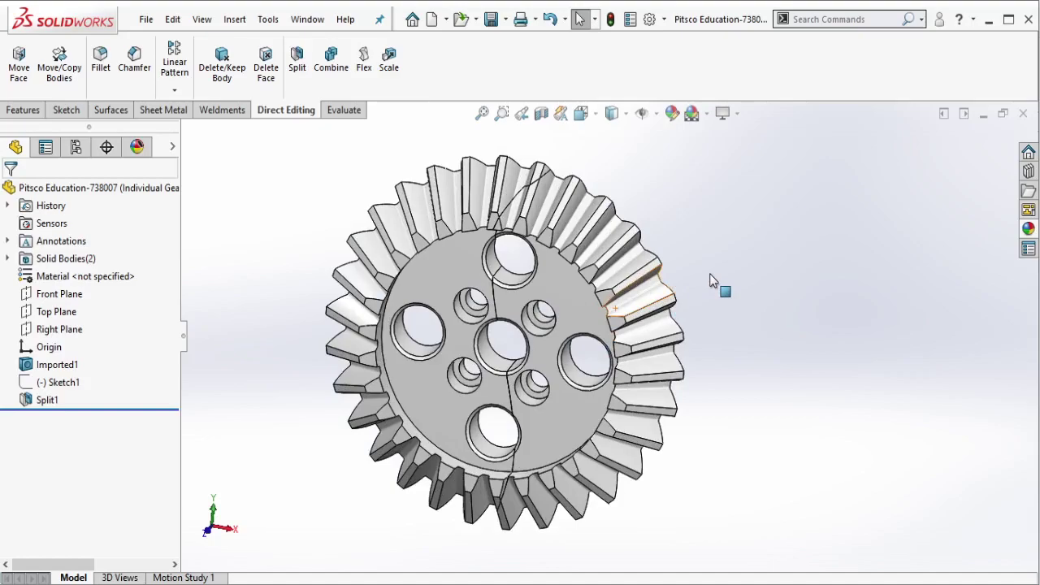
Slide the right gear half away from the other with Move/Copy Bodies.
{"action": "left_click", "coordinate": [72, 89]}
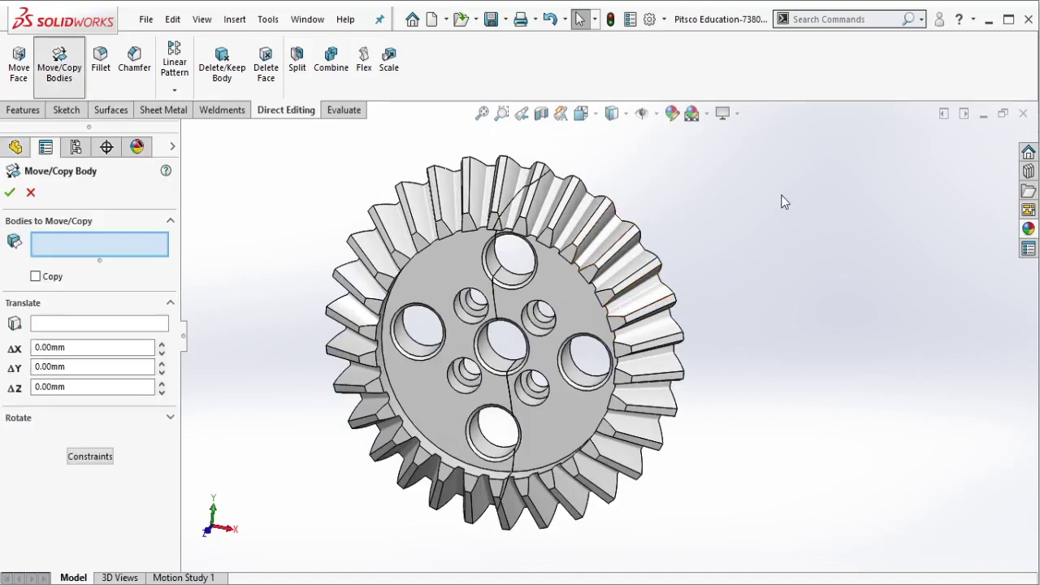
{"action": "left_click", "coordinate": [642, 333]}
{"action": "middle_click_drag", "start_coordinate": [753, 335], "coordinate": [625, 335]}
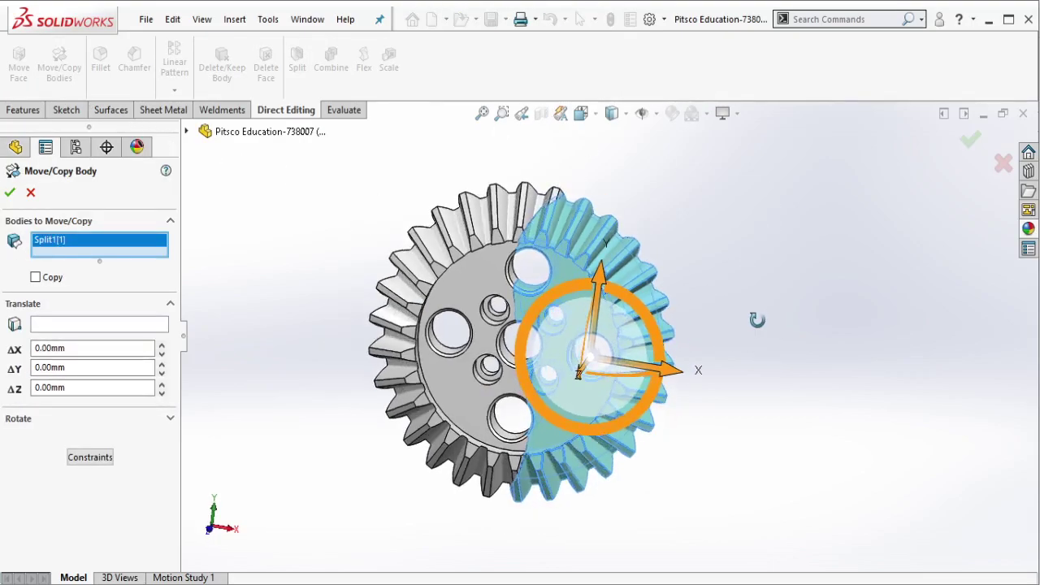
{"action": "left_click_drag", "start_coordinate": [625, 335], "coordinate": [772, 341]}
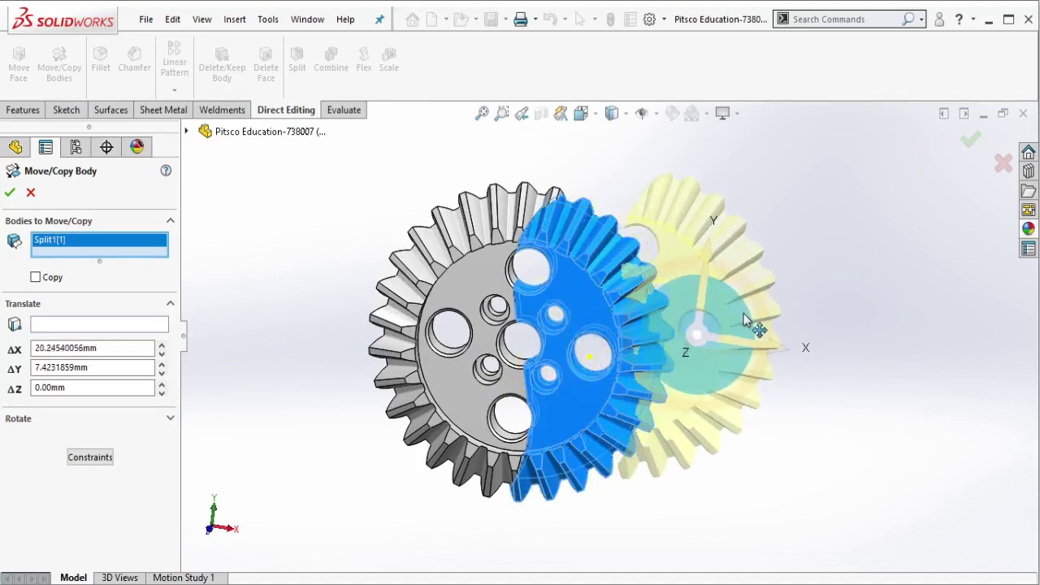
{"action": "left_click", "coordinate": [970, 139]}
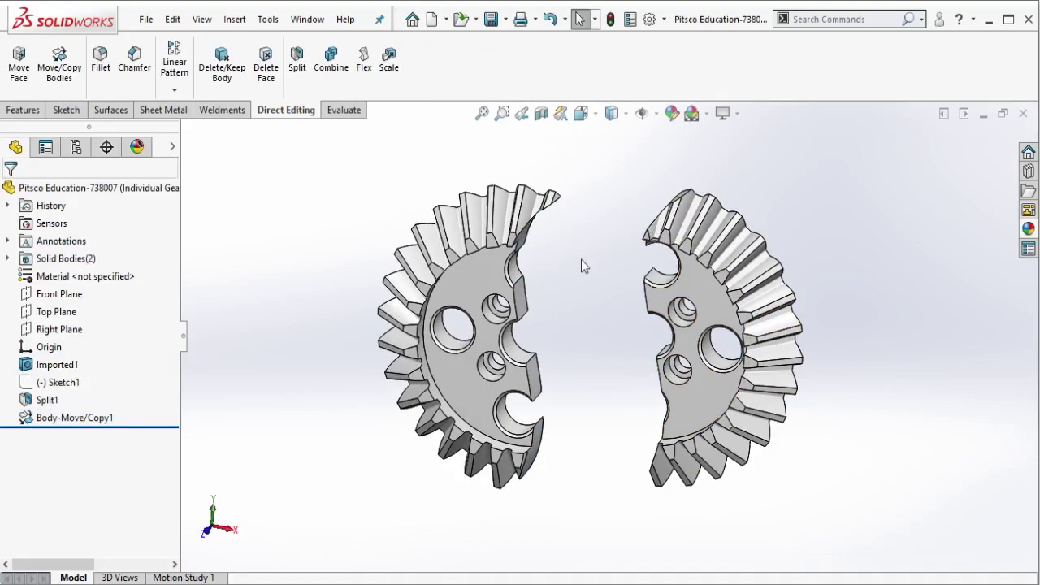
Apply a green colour appearance to all Split1 cut faces.
{"action": "left_click", "coordinate": [521, 297]}
{"action": "left_click", "coordinate": [672, 231]}
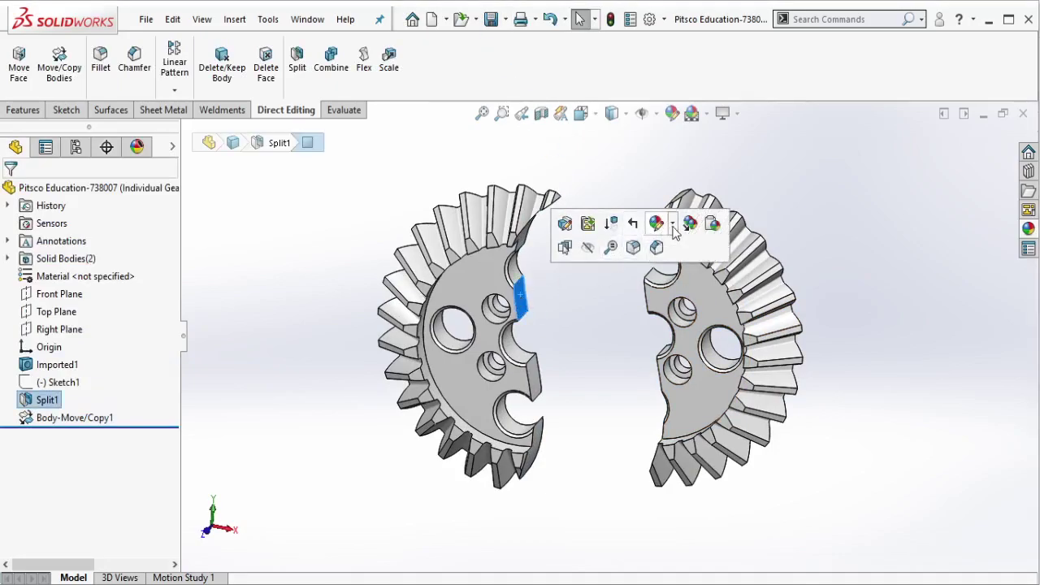
{"action": "left_click", "coordinate": [675, 283]}
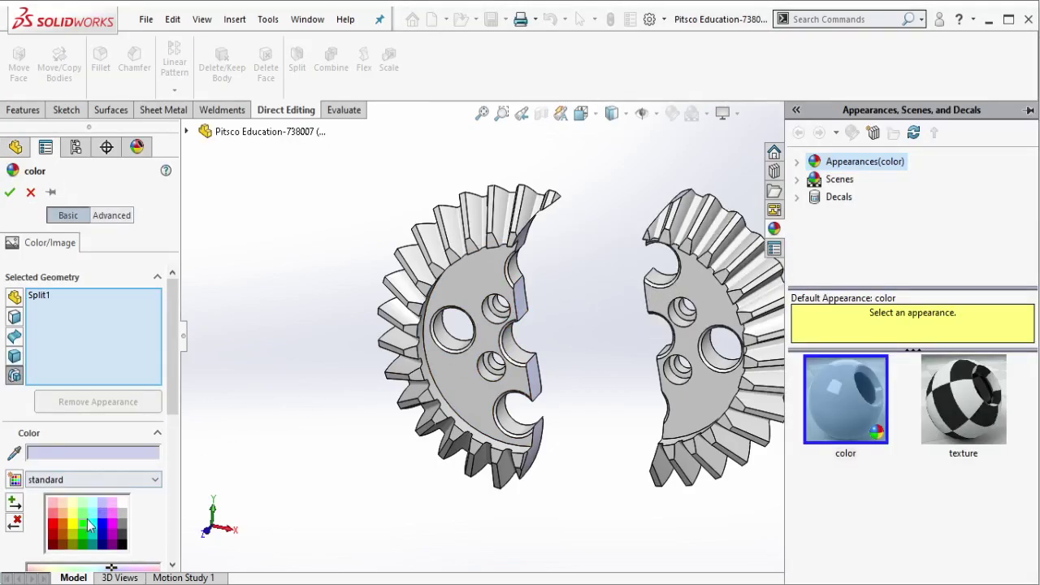
{"action": "left_click", "coordinate": [84, 522]}
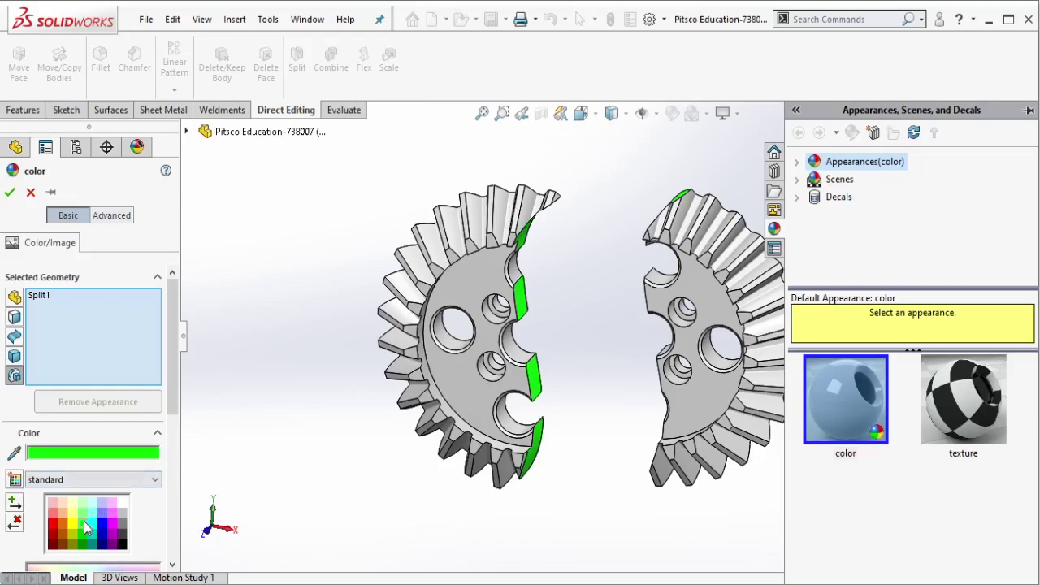
{"action": "left_click", "coordinate": [10, 192]}
{"action": "mouse_move", "coordinate": [743, 387]}
{"action": "middle_mouse_down"}
{"action": "mouse_move", "coordinate": [805, 360]}
{"action": "mouse_move", "coordinate": [724, 382]}
{"action": "middle_mouse_up"}
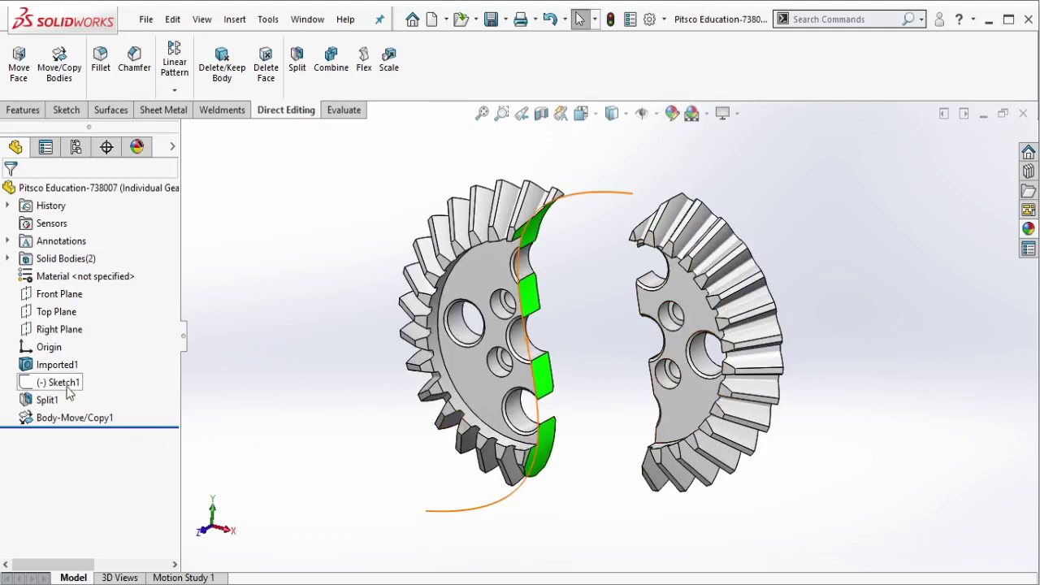
Group Sketch1, Split1 and Body-Move/Copy1 into a new folder named Split 1.
{"action": "left_click", "coordinate": [68, 387]}
{"action": "left_click", "coordinate": [58, 421], "text": "shift"}
{"action": "right_click", "coordinate": [58, 421]}
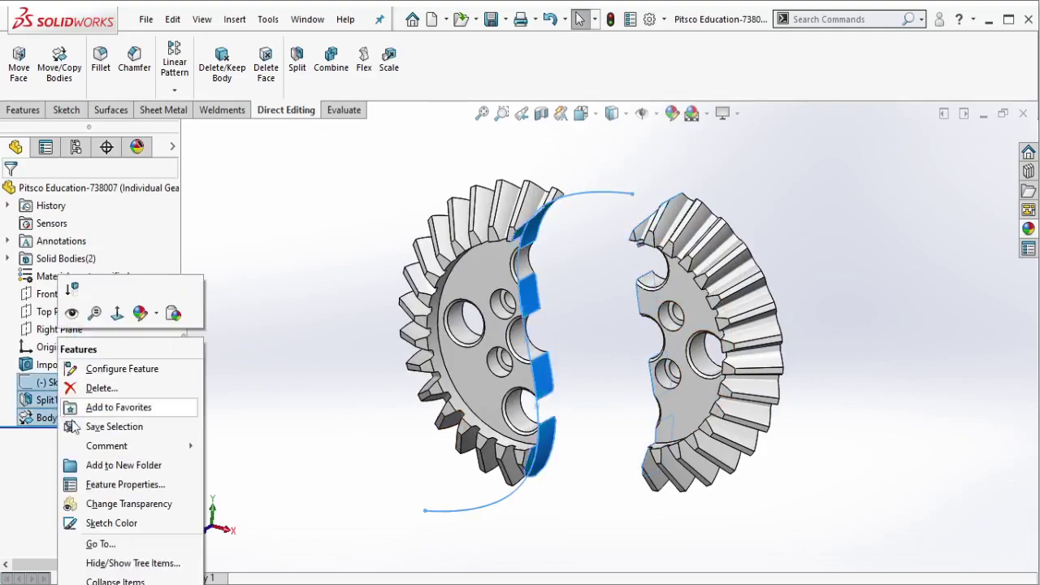
{"action": "left_click", "coordinate": [91, 465]}
{"action": "type", "text": "Split 1"}
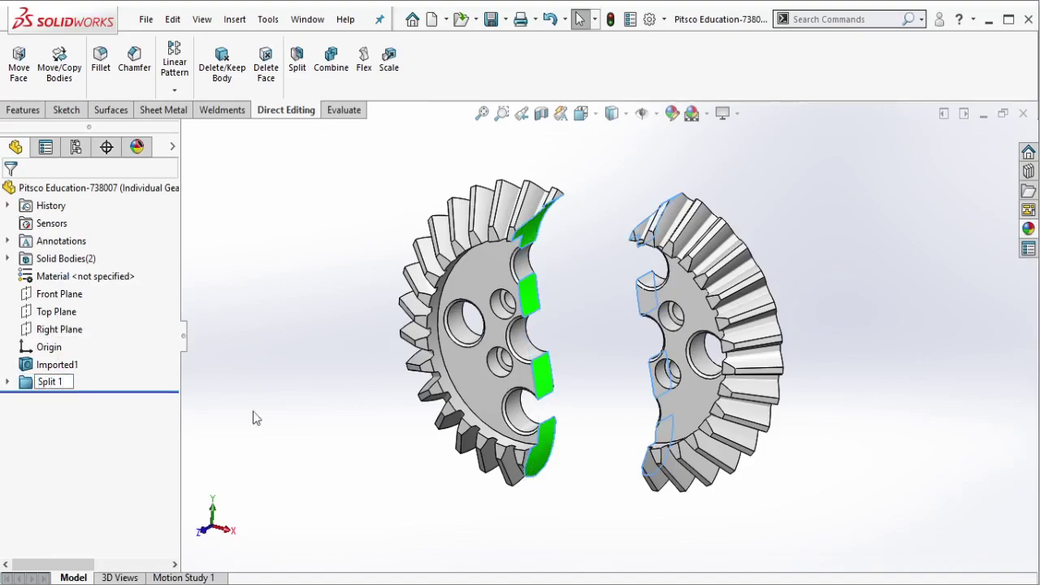
{"action": "left_click", "coordinate": [367, 366]}
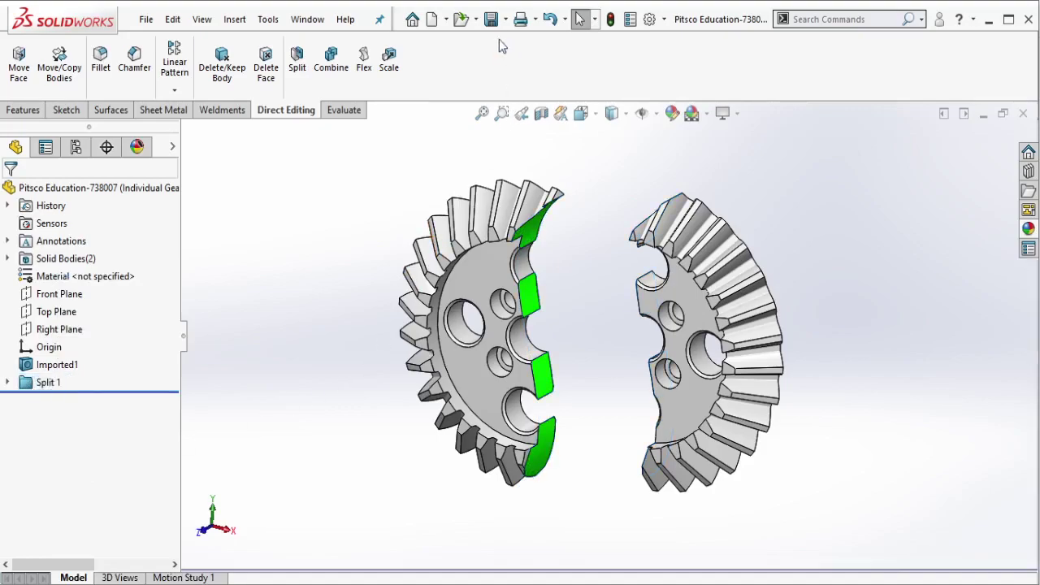
Suppress the Split 1 folder so the gear shows whole.
{"action": "left_click", "coordinate": [48, 382]}
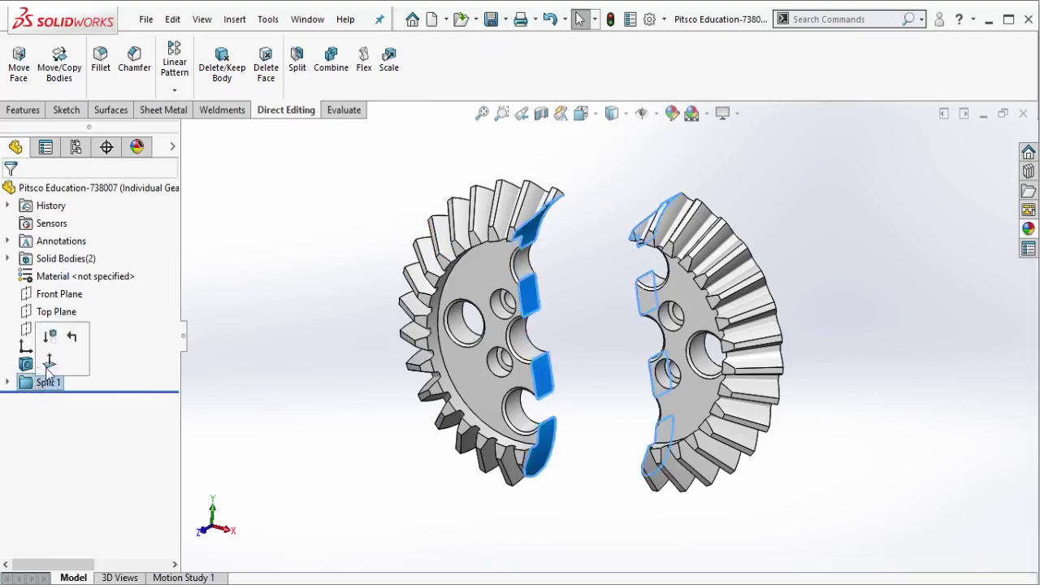
{"action": "left_click", "coordinate": [49, 338]}
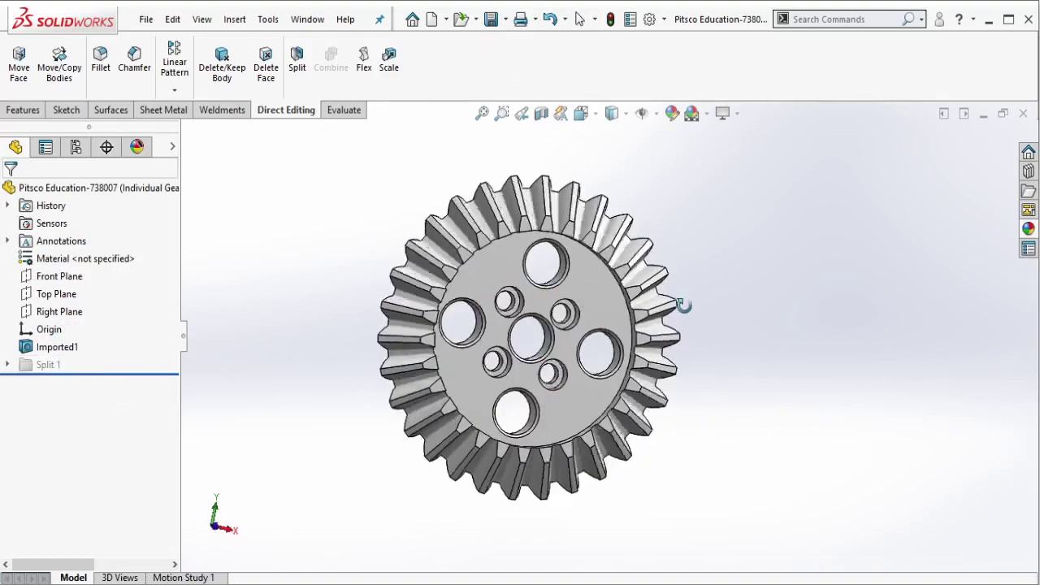
{"action": "left_click", "coordinate": [80, 371]}
{"action": "left_click", "coordinate": [88, 344]}
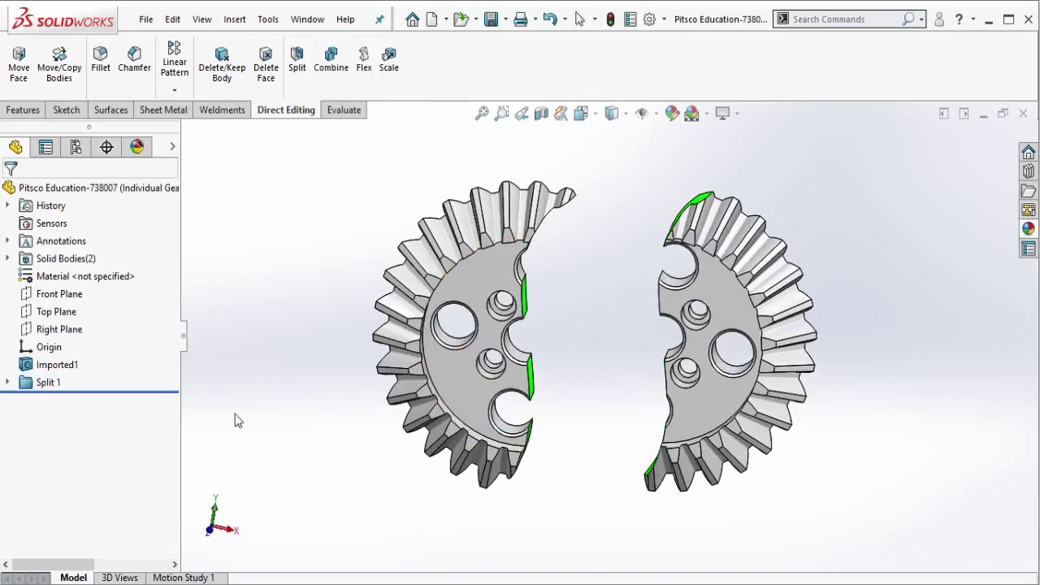
{"action": "left_click", "coordinate": [48, 382]}
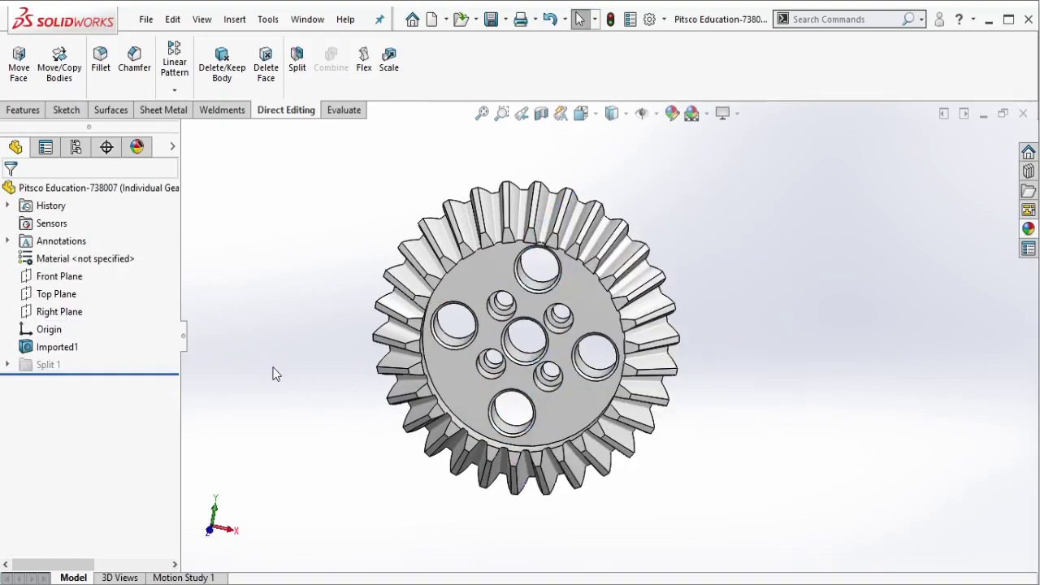
Sketch a centre point and a zigzag line across the gear's front face.
{"action": "left_click", "coordinate": [600, 333]}
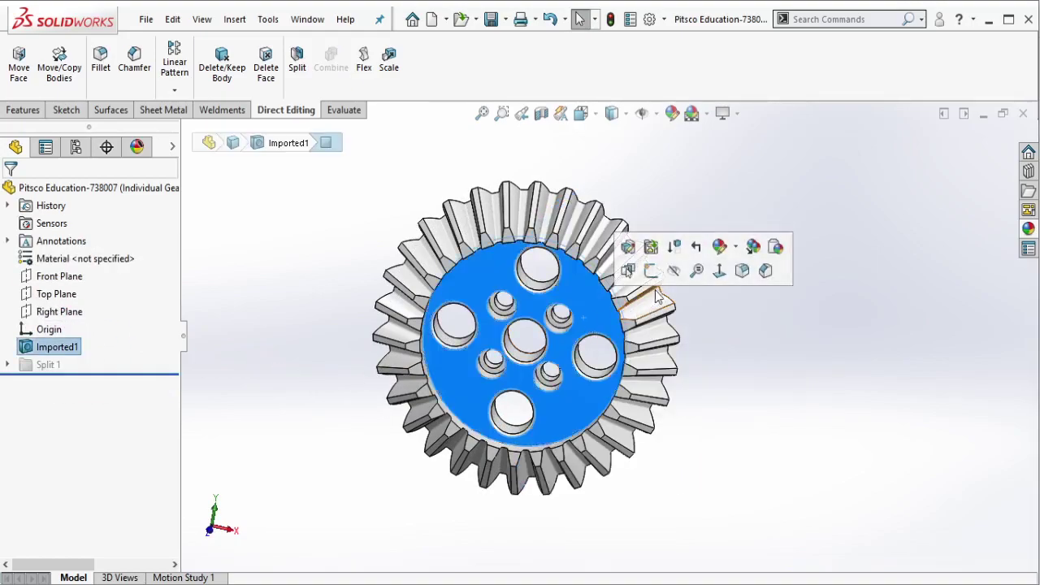
{"action": "left_click", "coordinate": [646, 270]}
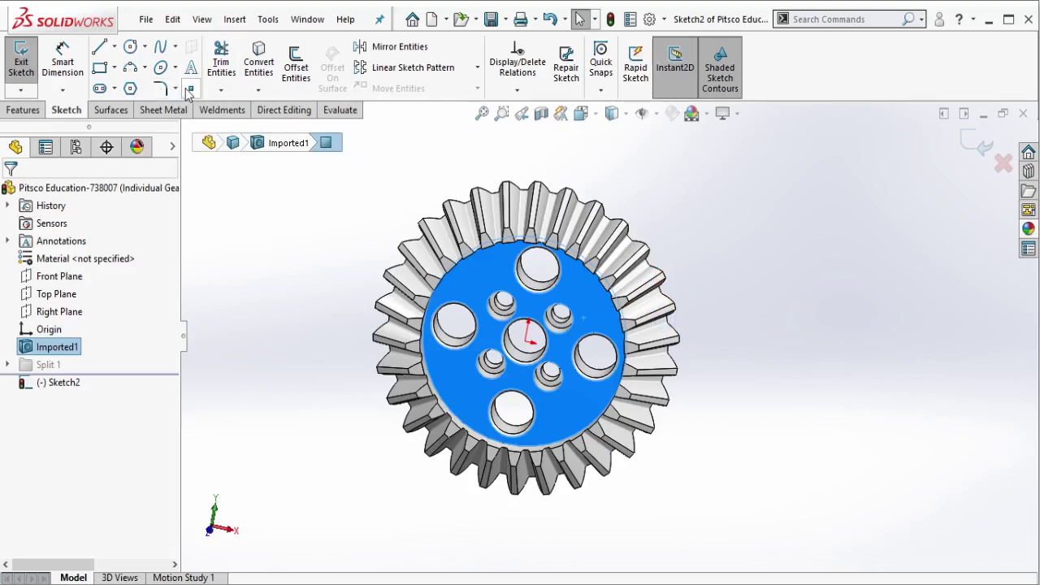
{"action": "left_click", "coordinate": [189, 90]}
{"action": "left_click", "coordinate": [525, 341]}
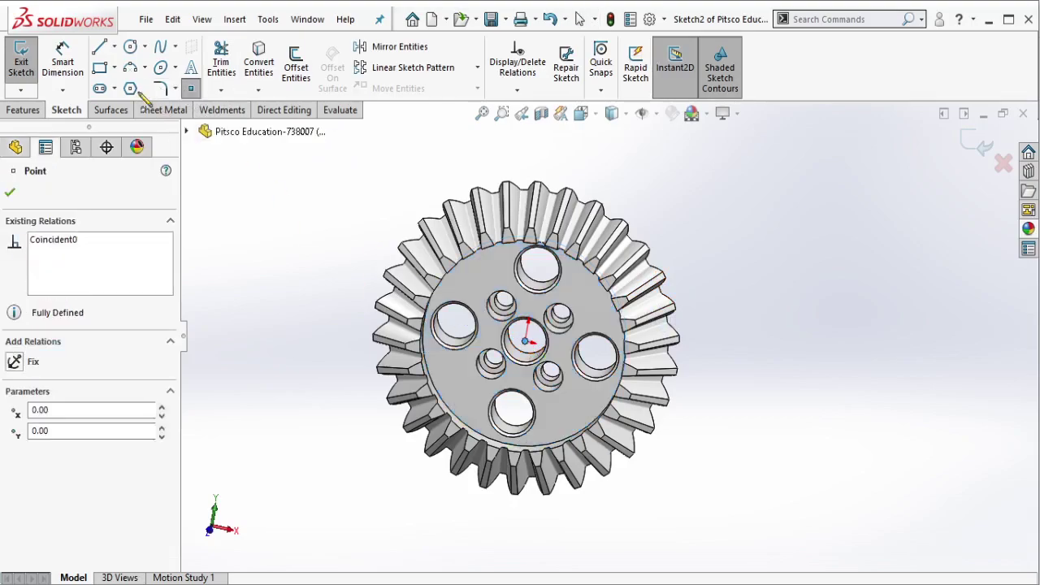
{"action": "left_click", "coordinate": [100, 47]}
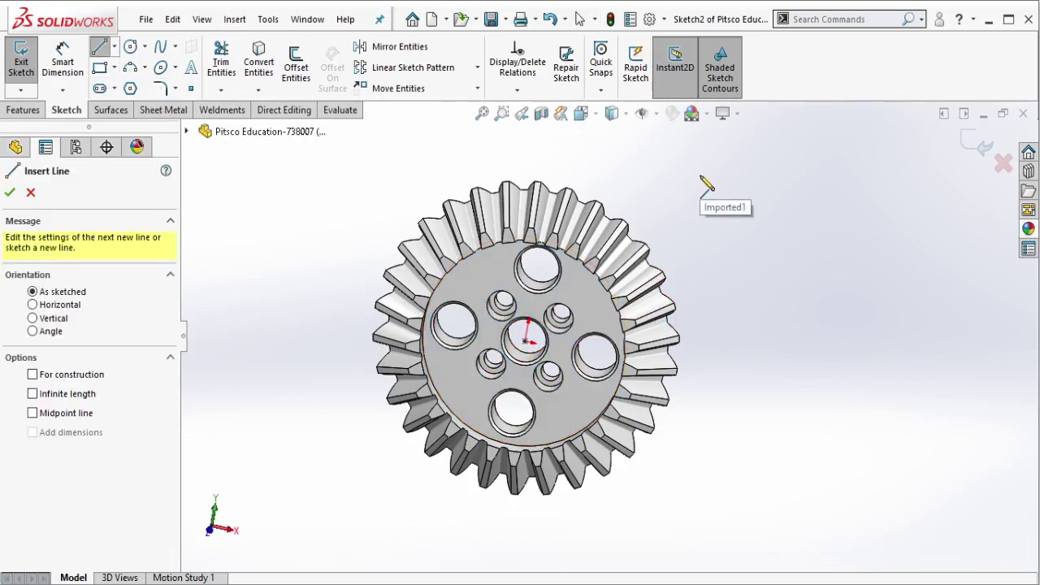
{"action": "left_click", "coordinate": [708, 162]}
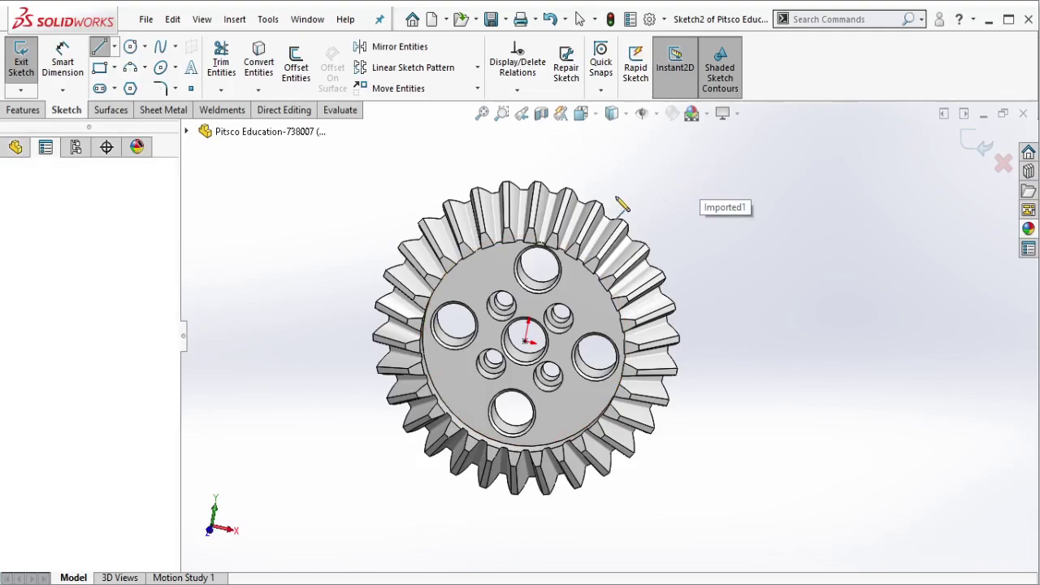
{"action": "left_click", "coordinate": [490, 267]}
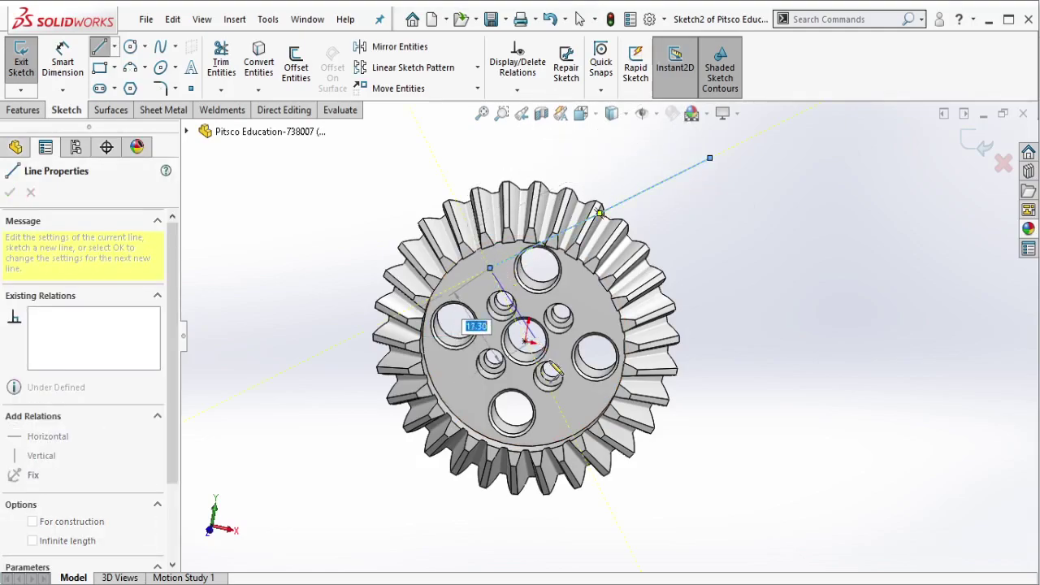
{"action": "left_click", "coordinate": [569, 381]}
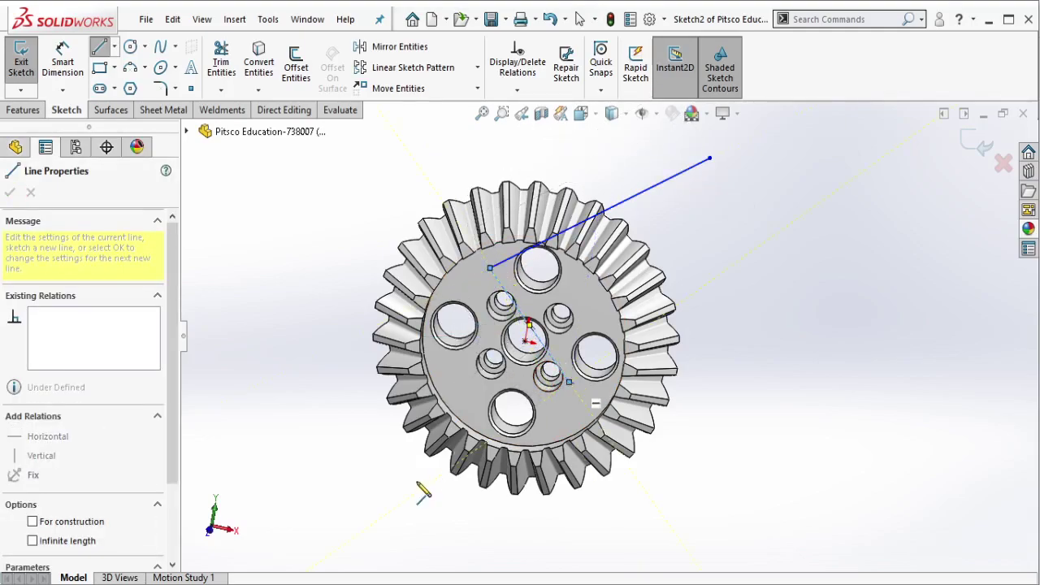
{"action": "double_click", "coordinate": [352, 543]}
{"action": "key", "text": "Escape"}
Make the centre point the midpoint of the zigzag's middle segment.
{"action": "left_click", "coordinate": [528, 341]}
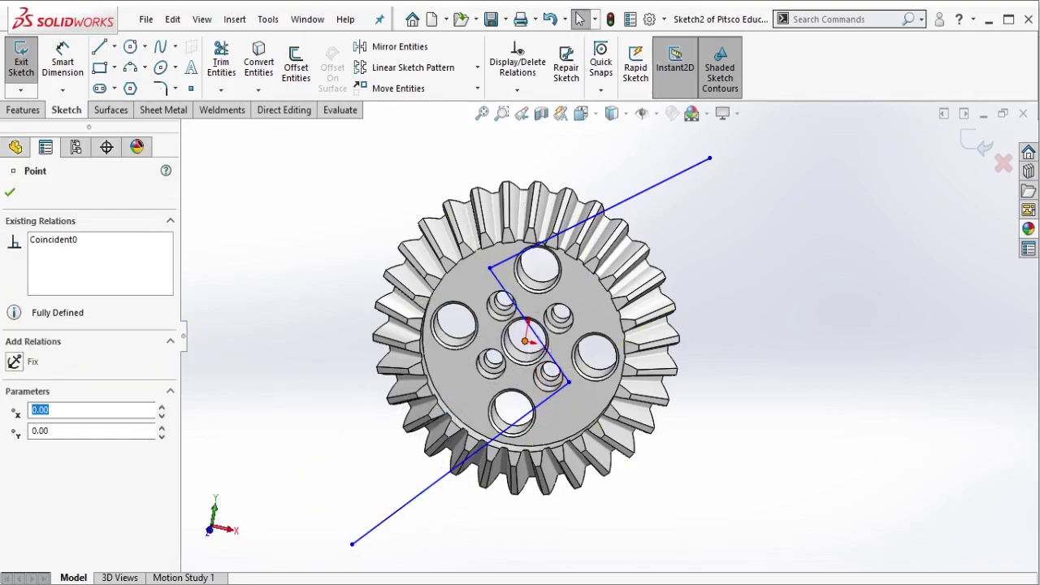
{"action": "left_click", "coordinate": [553, 357], "text": "ctrl"}
{"action": "left_click", "coordinate": [583, 265]}
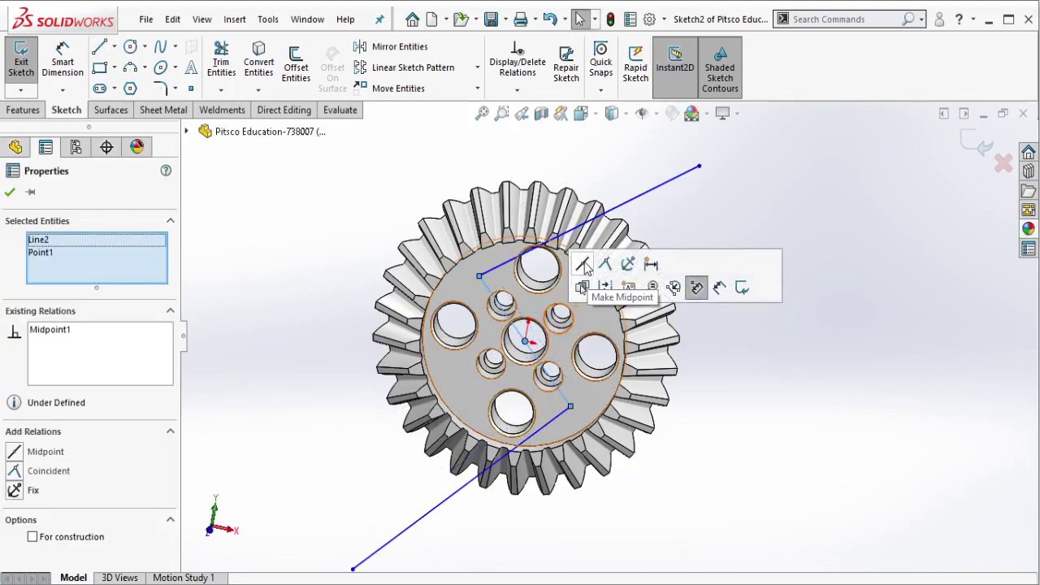
{"action": "key", "text": "Escape"}
{"action": "middle_click_drag", "start_coordinate": [604, 290], "coordinate": [611, 235]}
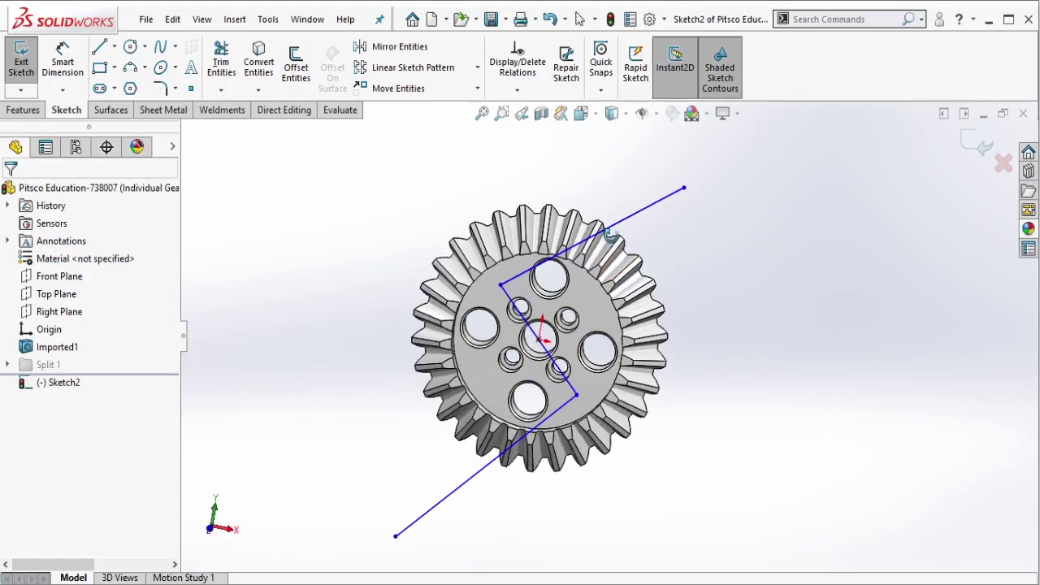
Drag the zigzag's upper and lower endpoints beyond the gear's rim.
{"action": "left_click_drag", "start_coordinate": [685, 190], "coordinate": [625, 130]}
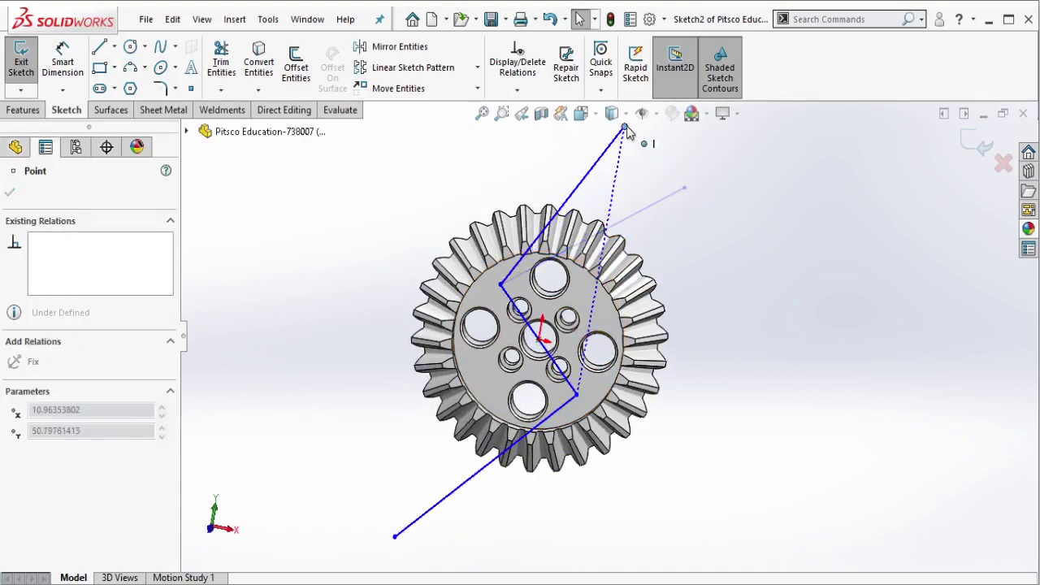
{"action": "left_click", "coordinate": [395, 550]}
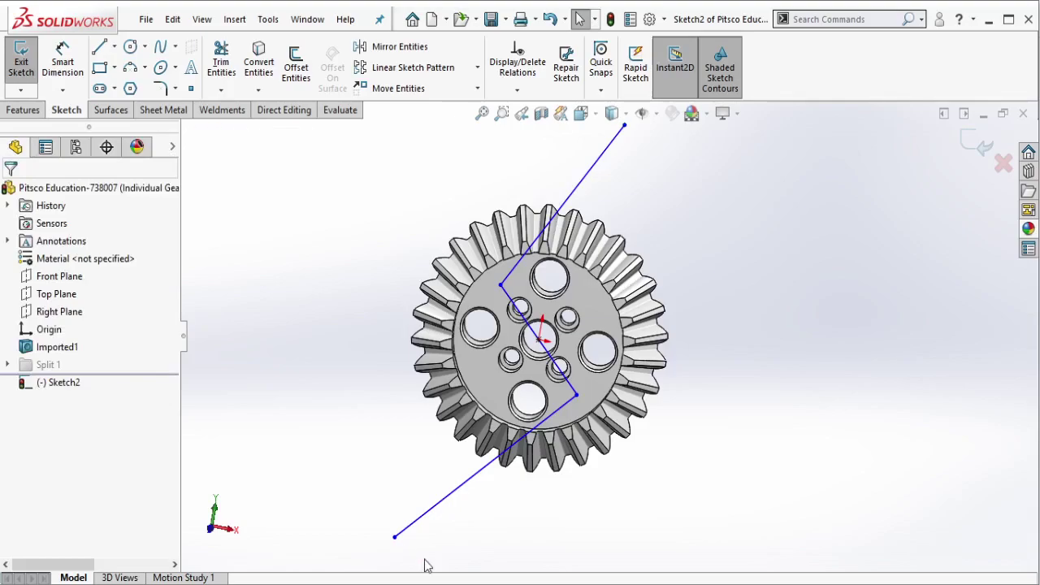
{"action": "left_click_drag", "start_coordinate": [397, 546], "coordinate": [465, 549]}
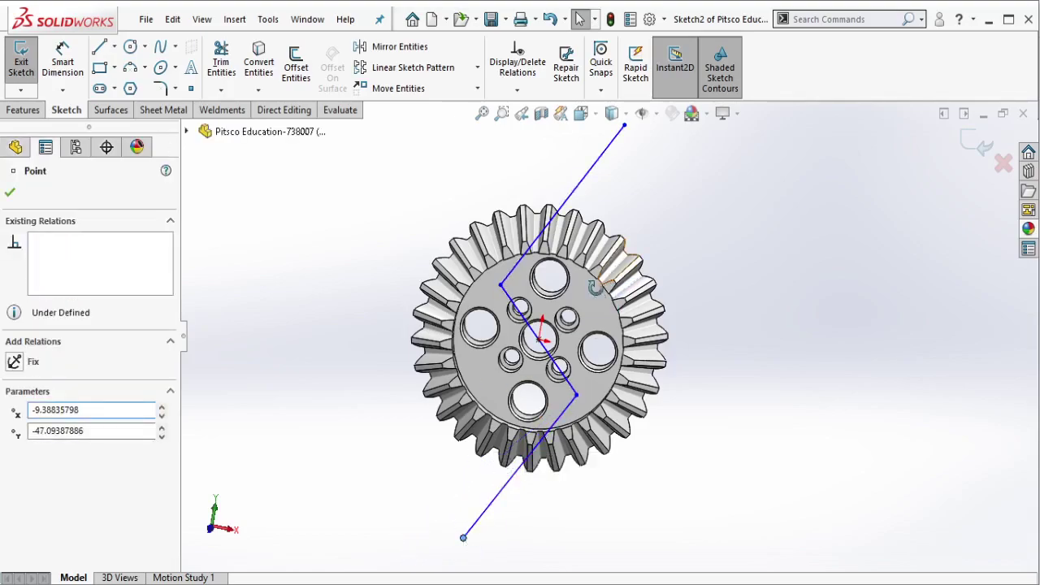
{"action": "middle_click_drag", "start_coordinate": [464, 549], "coordinate": [399, 183]}
{"action": "left_click", "coordinate": [294, 109]}
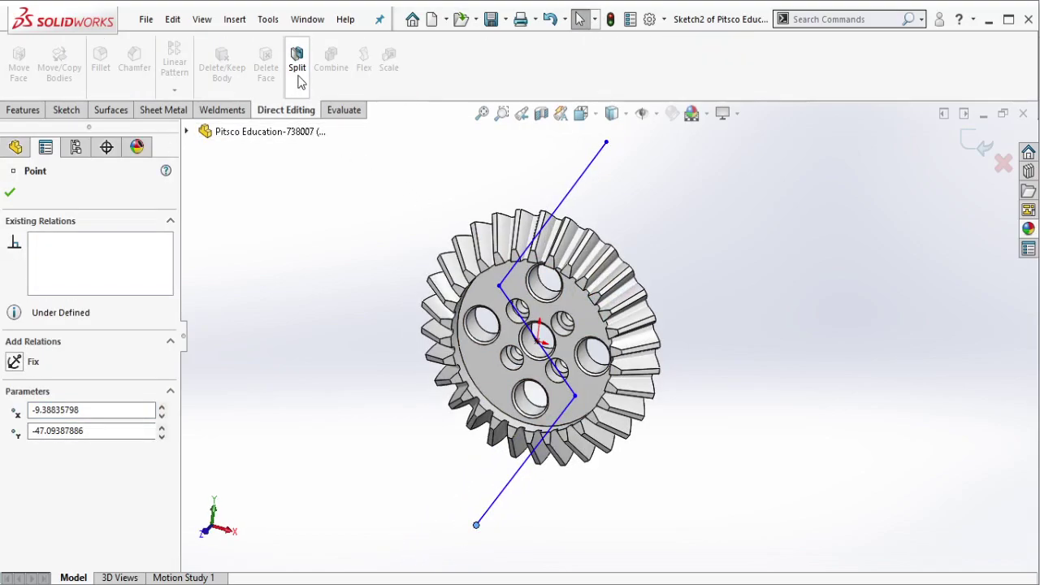
{"action": "left_click", "coordinate": [297, 73]}
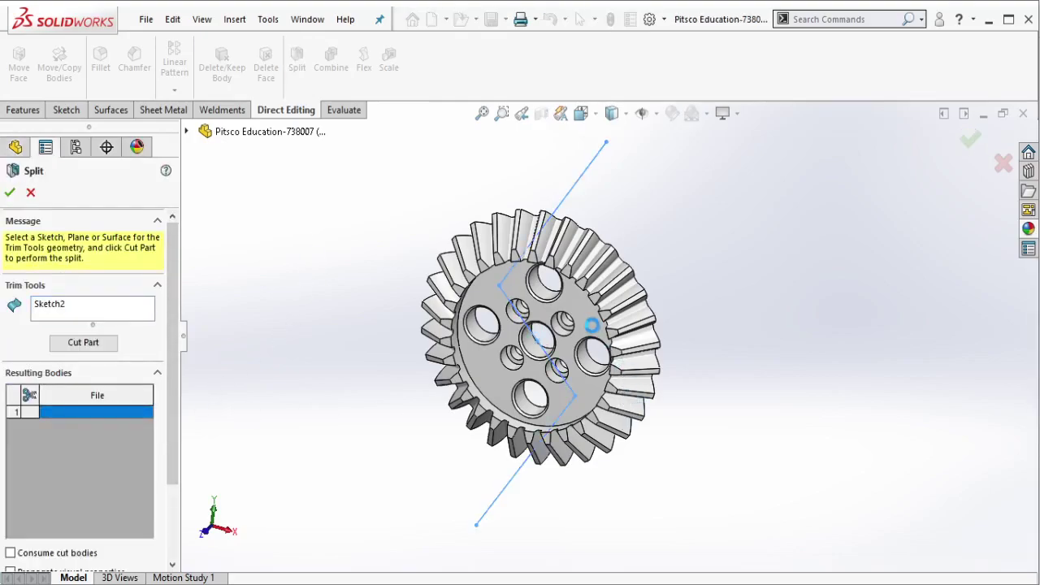
Split the gear into two bodies along Sketch2, then hide Sketch2.
{"action": "key", "text": "Return"}
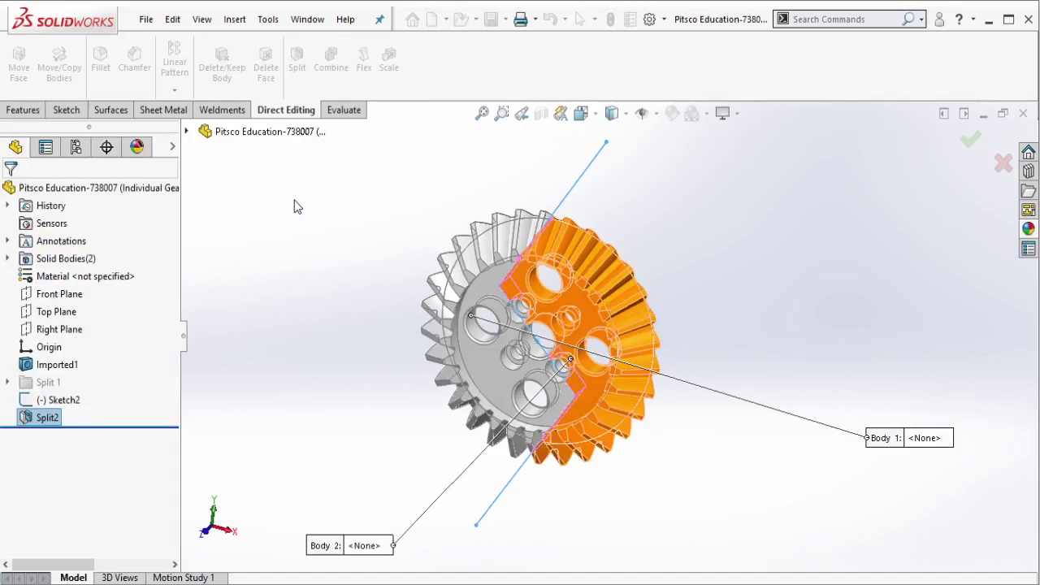
{"action": "left_click", "coordinate": [585, 197]}
{"action": "left_click", "coordinate": [638, 139]}
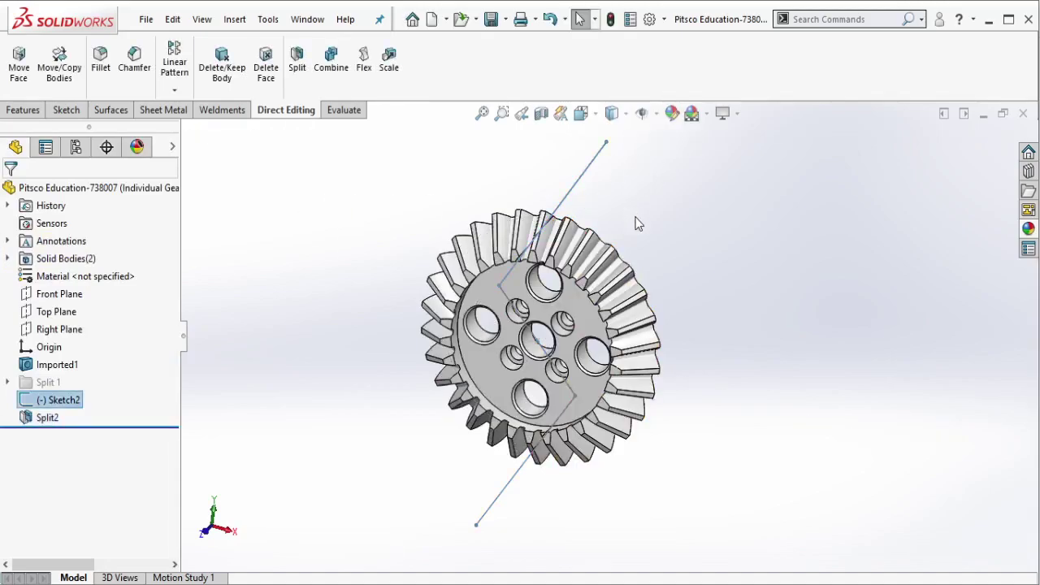
{"action": "middle_click_drag", "start_coordinate": [640, 199], "coordinate": [651, 218]}
{"action": "middle_click_drag", "start_coordinate": [650, 280], "coordinate": [676, 246]}
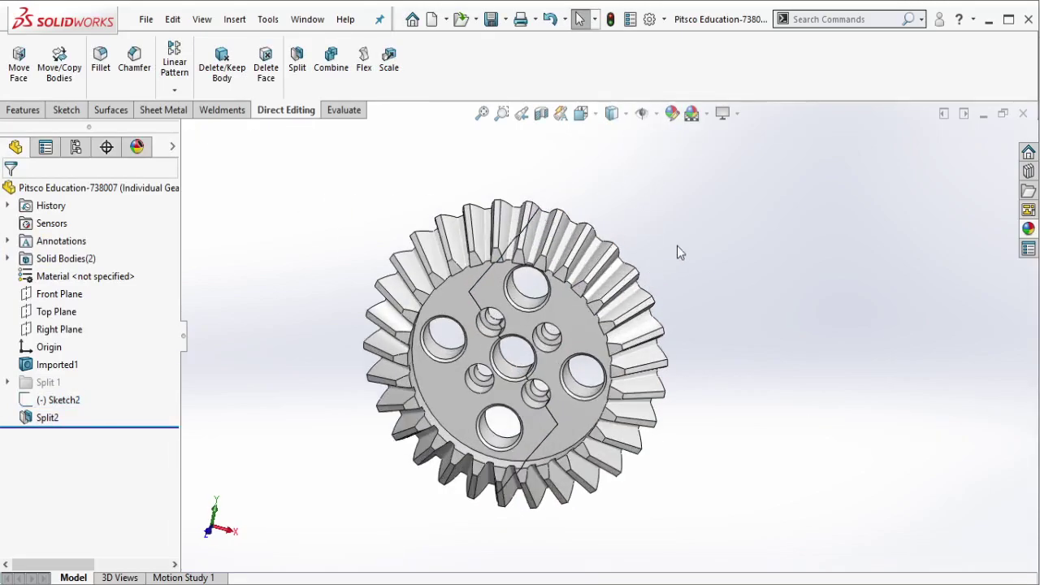
Move the right half, Split2[1], away from the other with Move/Copy Bodies.
{"action": "left_click", "coordinate": [59, 63]}
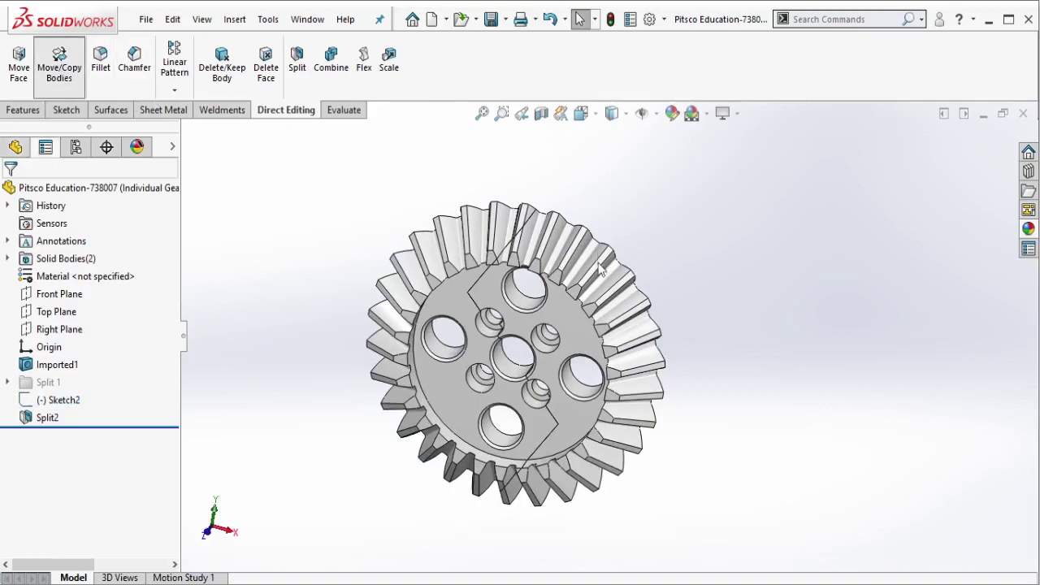
{"action": "left_click", "coordinate": [604, 347]}
{"action": "left_click_drag", "start_coordinate": [604, 342], "coordinate": [716, 338]}
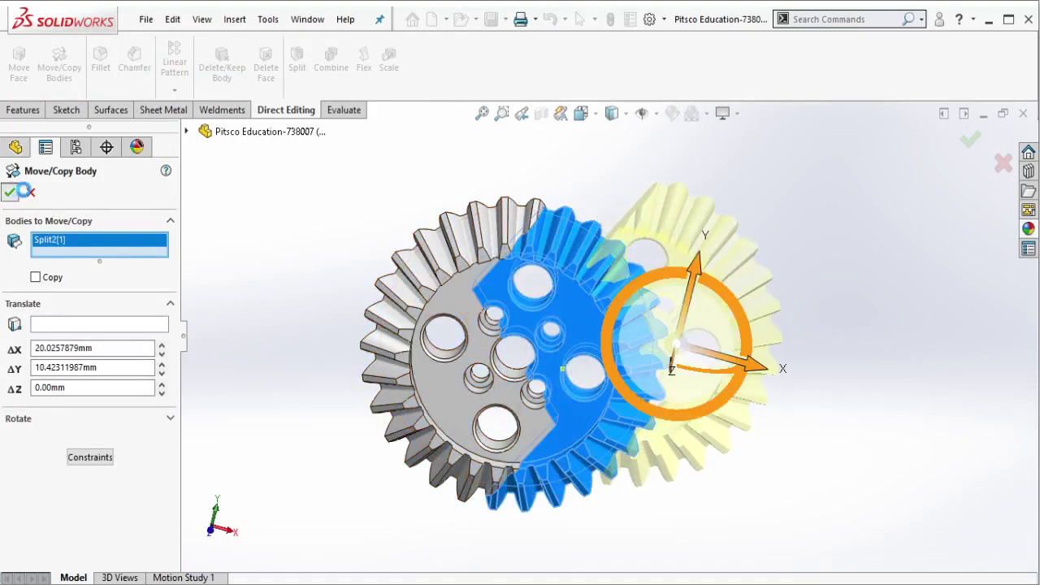
{"action": "middle_click_drag", "start_coordinate": [467, 262], "coordinate": [546, 285]}
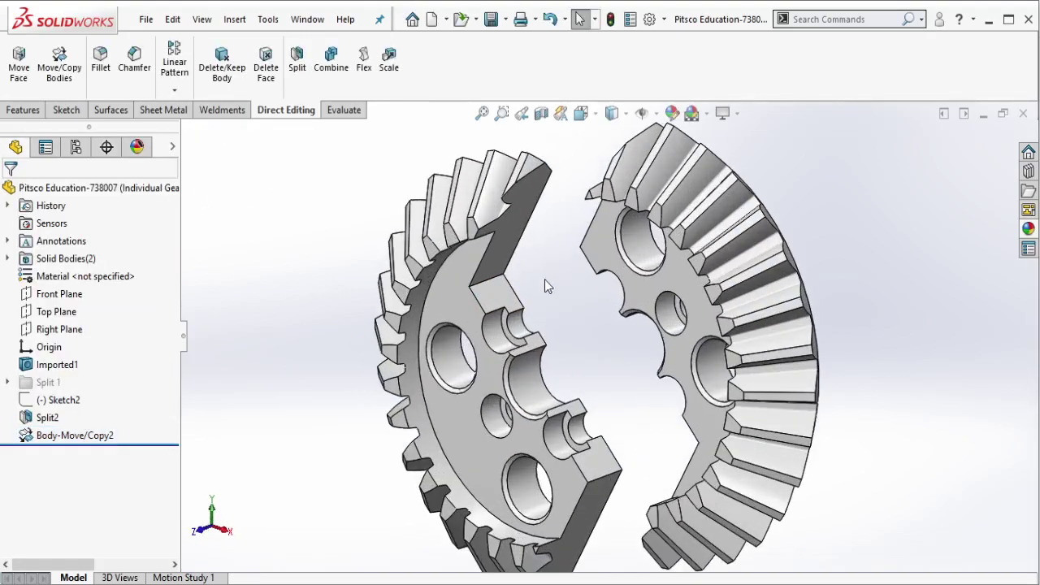
{"action": "left_click", "coordinate": [507, 235]}
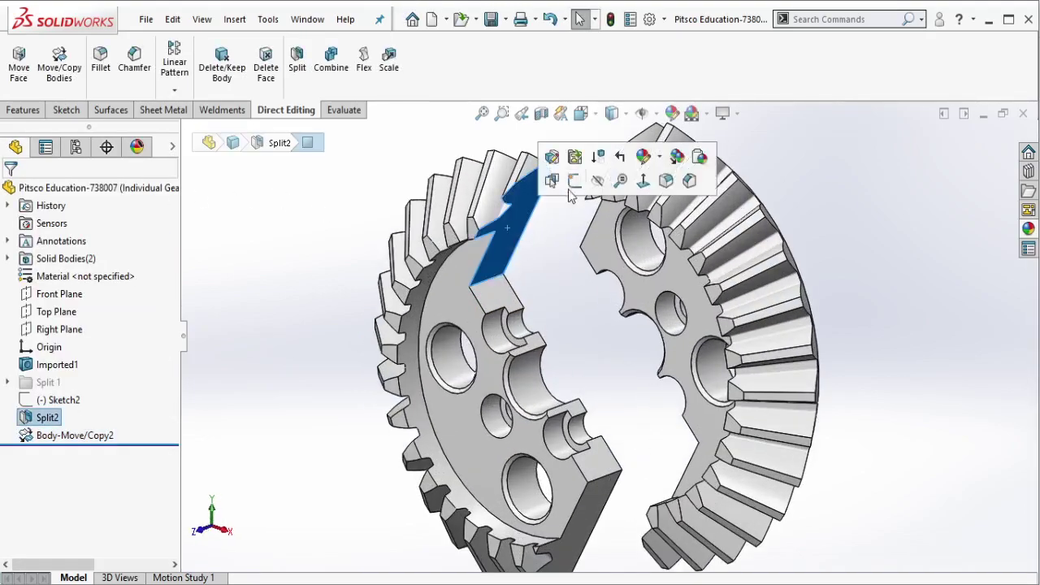
Colour the Split2 cut faces green.
{"action": "left_click", "coordinate": [660, 158]}
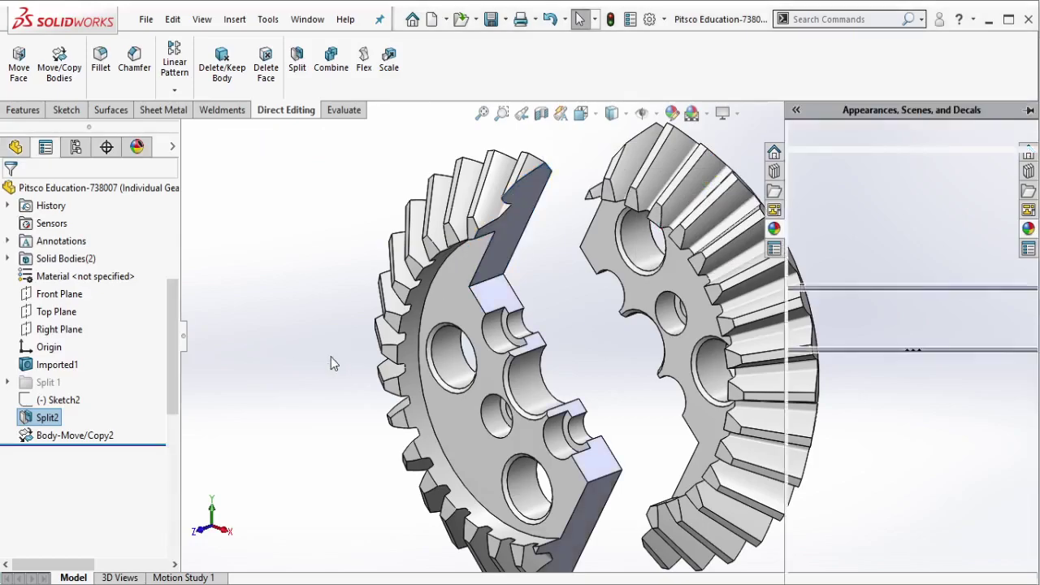
{"action": "left_click", "coordinate": [85, 526]}
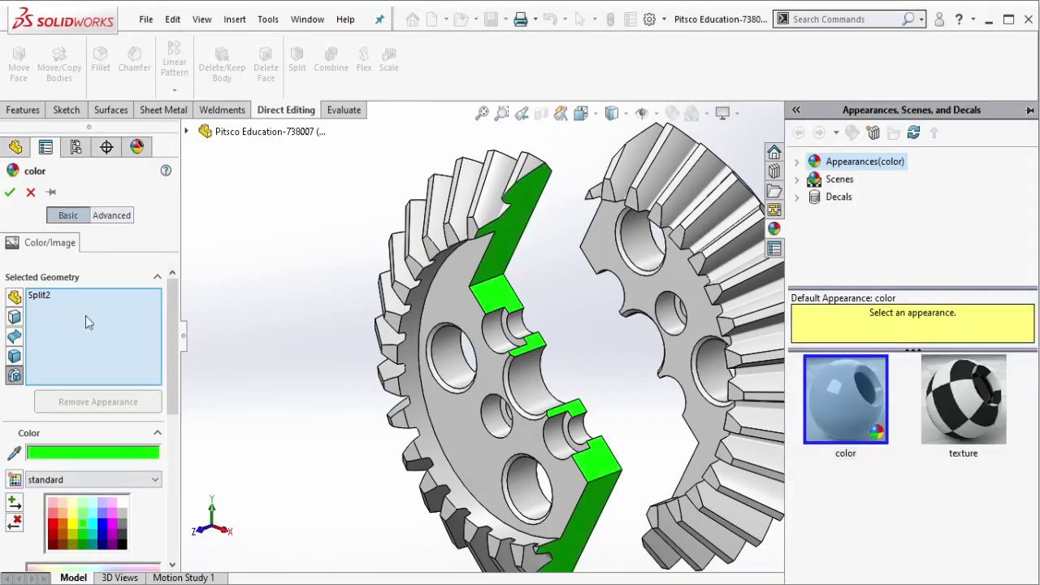
{"action": "left_click", "coordinate": [10, 193]}
{"action": "middle_click_drag", "start_coordinate": [585, 360], "coordinate": [629, 362]}
{"action": "scroll", "coordinate": [614, 360], "scroll_direction": "up", "scroll_amount": 3}
Group Sketch2, the split and Body-Move/Copy2 into a new folder named Split 2.
{"action": "left_click", "coordinate": [58, 400]}
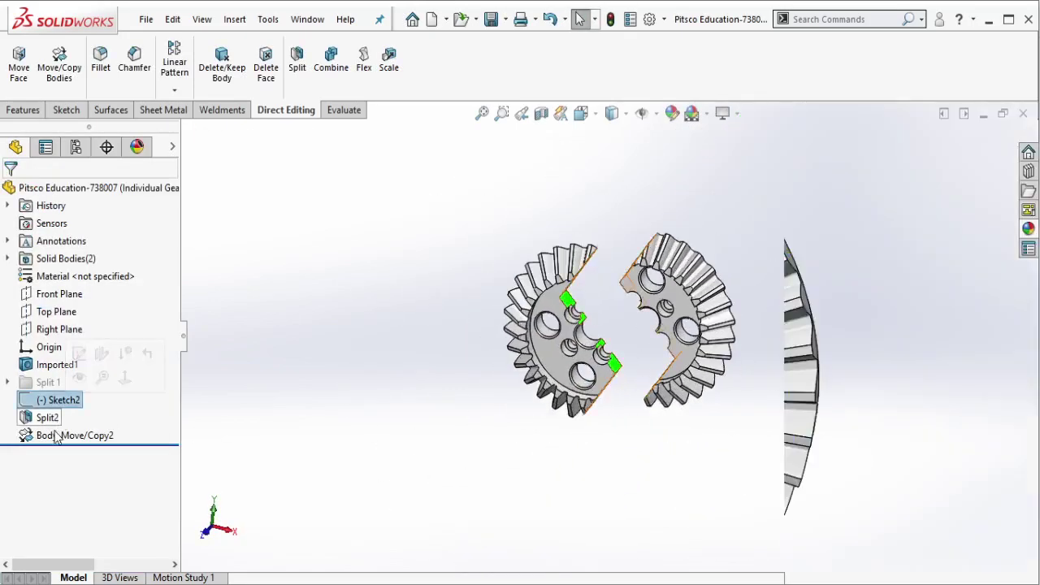
{"action": "left_click", "coordinate": [54, 438], "text": "shift"}
{"action": "right_click", "coordinate": [57, 441]}
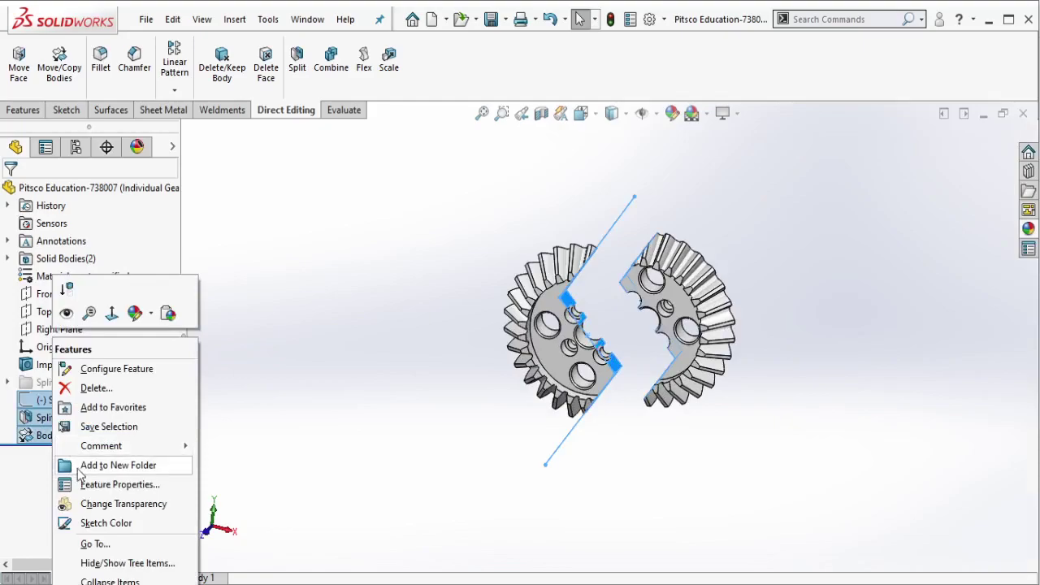
{"action": "left_click", "coordinate": [78, 470]}
{"action": "type", "text": "Split 2"}
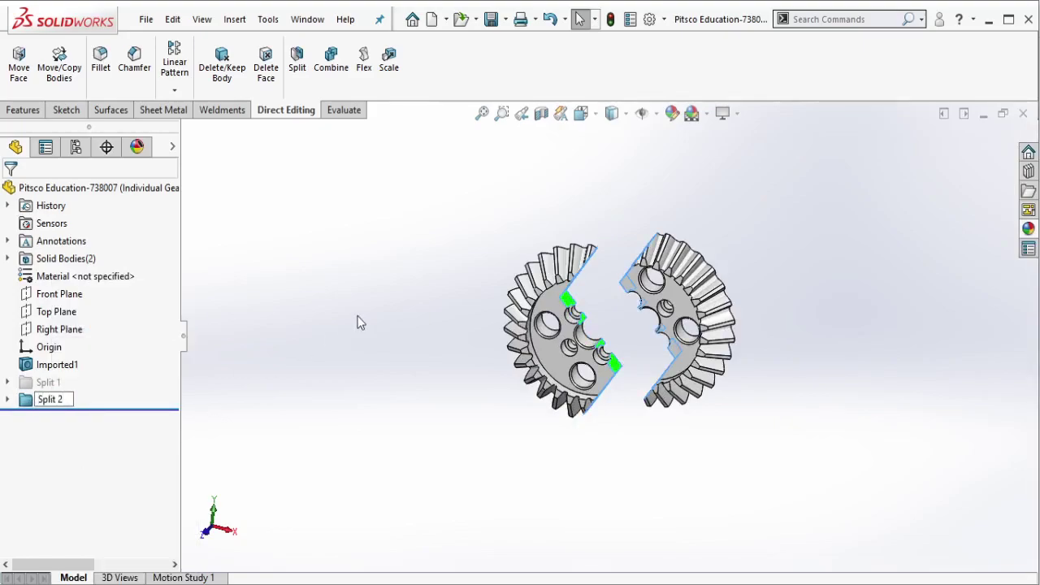
{"action": "left_click", "coordinate": [361, 323]}
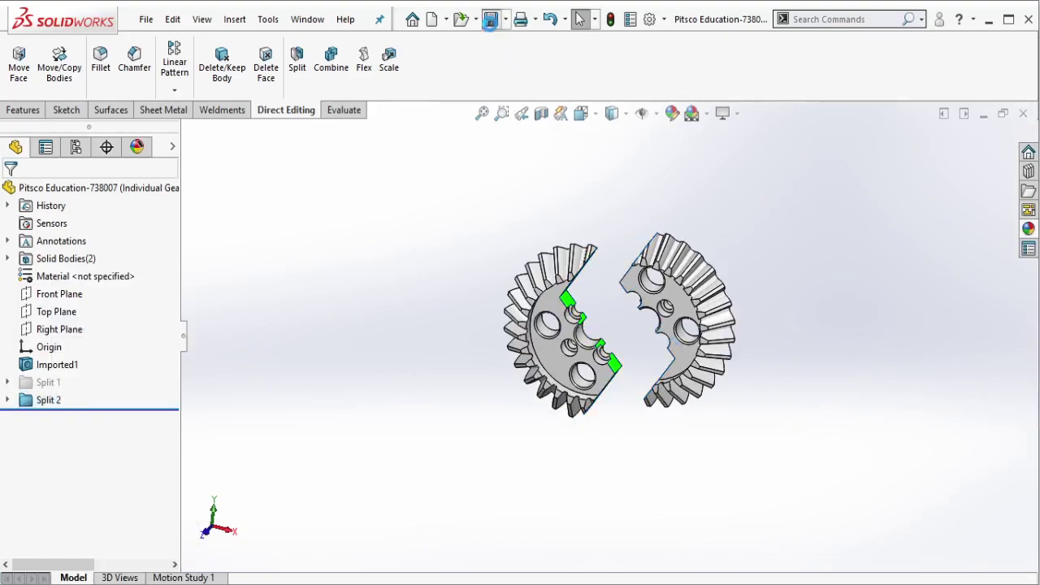
{"action": "scroll", "coordinate": [691, 295], "scroll_direction": "down", "scroll_amount": 3}
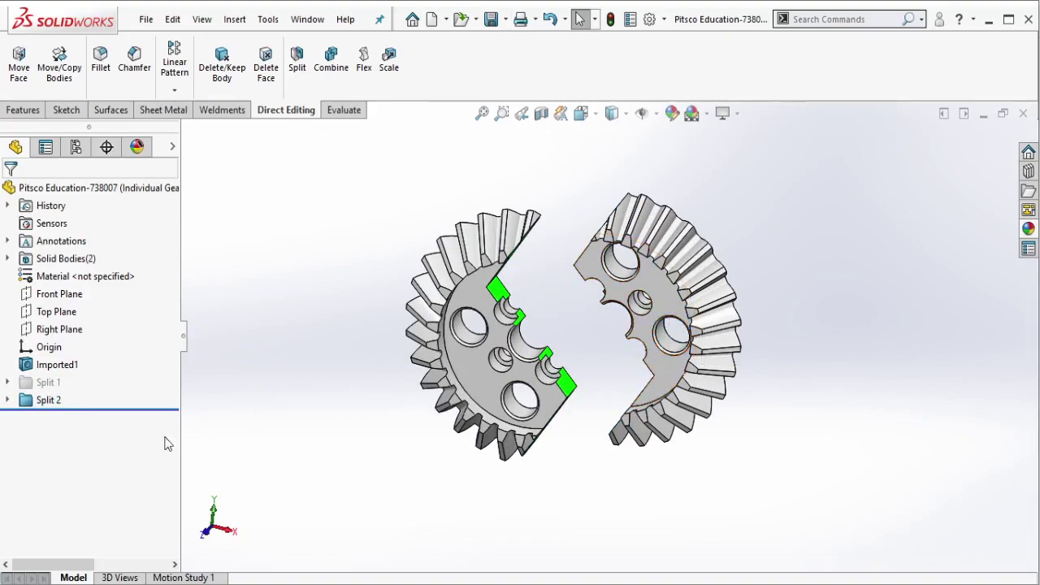
Suppress the Split 2 folder, after briefly unsuppressing it, so the gear appears whole.
{"action": "middle_click_drag", "start_coordinate": [525, 376], "coordinate": [631, 314]}
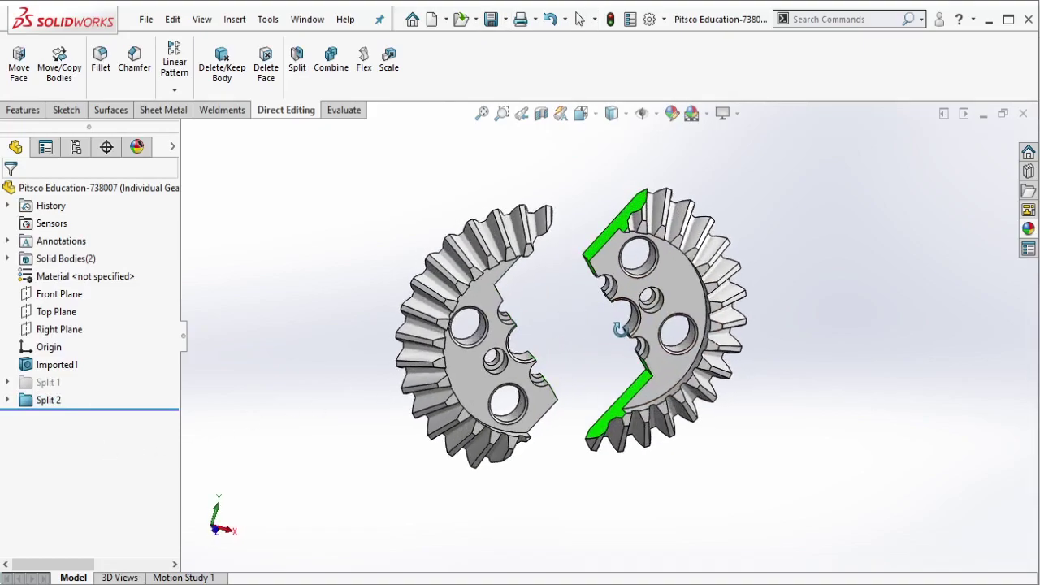
{"action": "left_click", "coordinate": [69, 401]}
{"action": "left_click", "coordinate": [51, 341]}
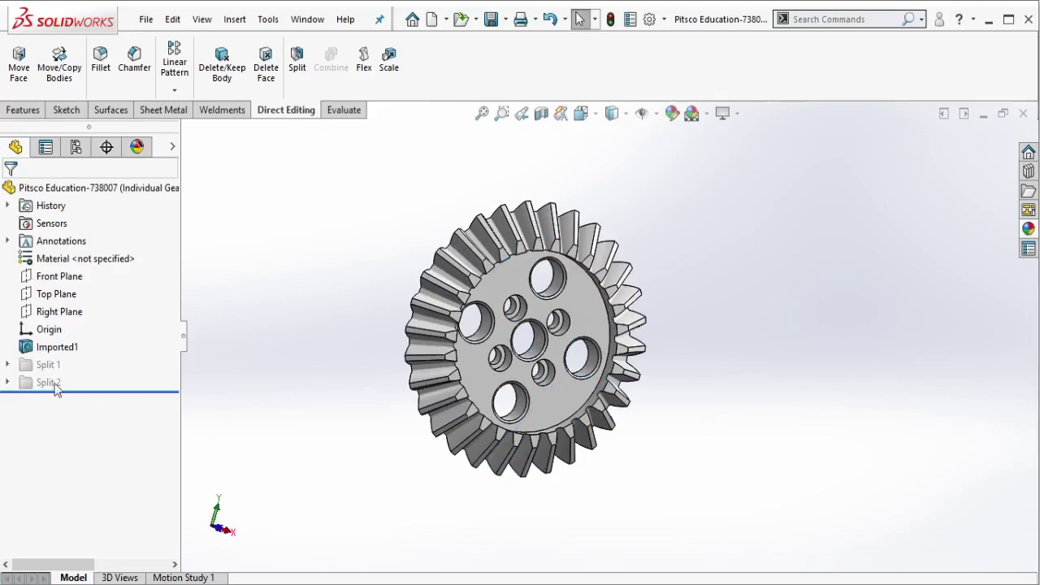
{"action": "left_click", "coordinate": [49, 387]}
{"action": "left_click", "coordinate": [58, 333]}
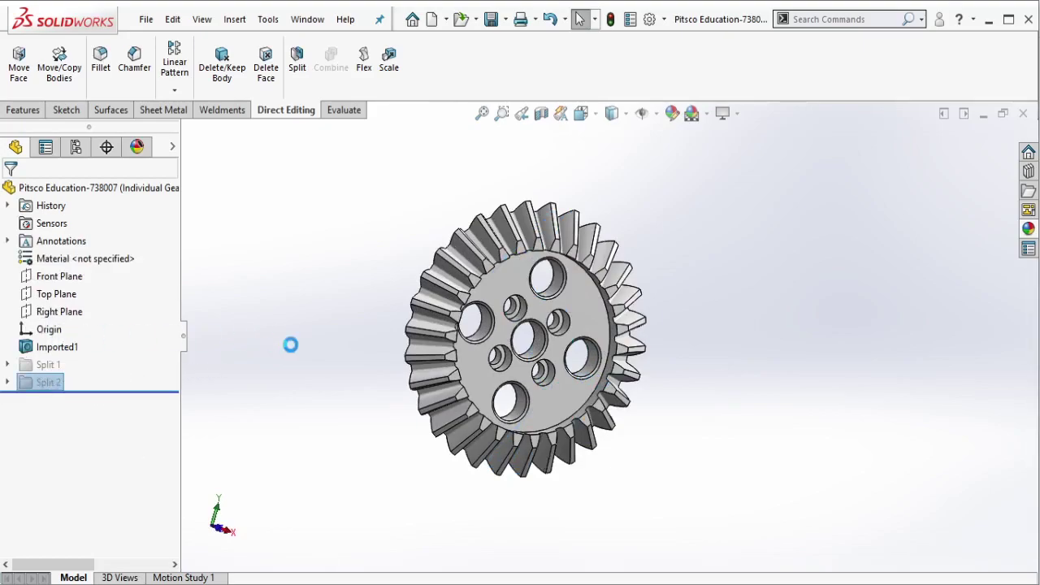
{"action": "left_click", "coordinate": [149, 399]}
{"action": "left_click", "coordinate": [57, 349]}
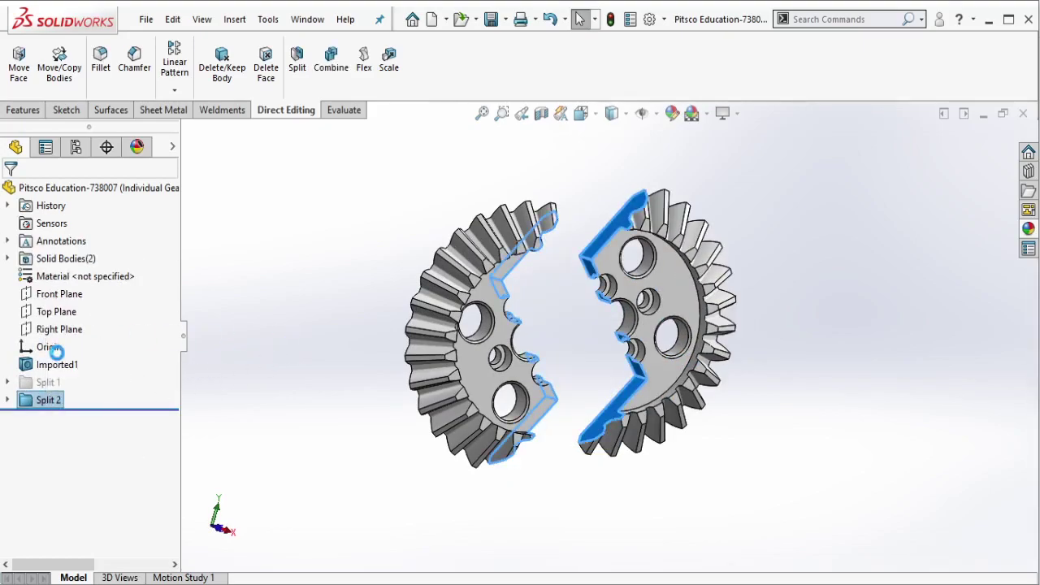
Start a new sketch, Sketch3, on the gear's front face.
{"action": "middle_click_drag", "start_coordinate": [542, 329], "coordinate": [539, 294]}
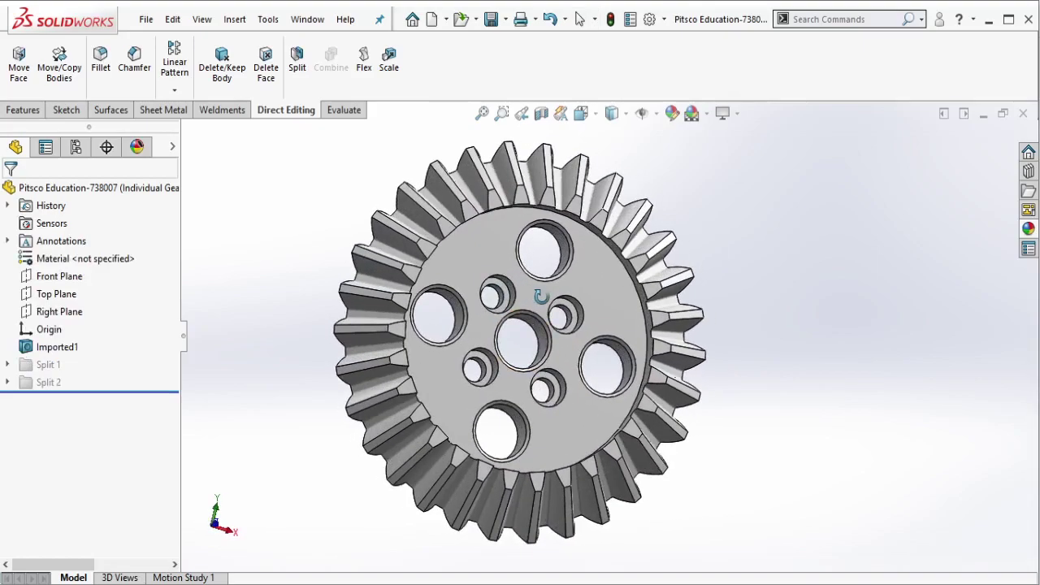
{"action": "middle_click_drag", "start_coordinate": [480, 381], "coordinate": [599, 367]}
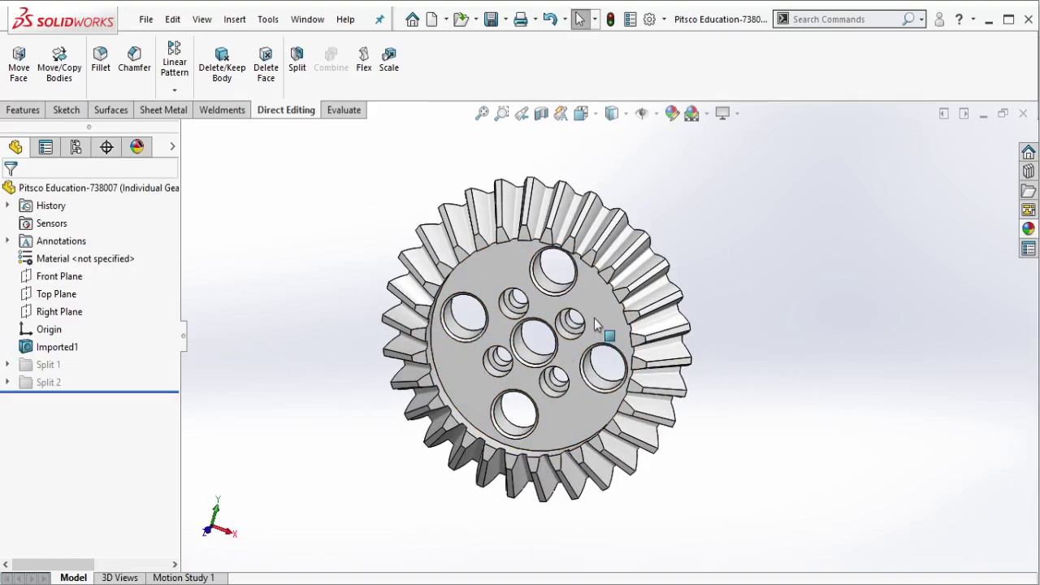
{"action": "left_click", "coordinate": [600, 325]}
{"action": "left_click", "coordinate": [661, 272]}
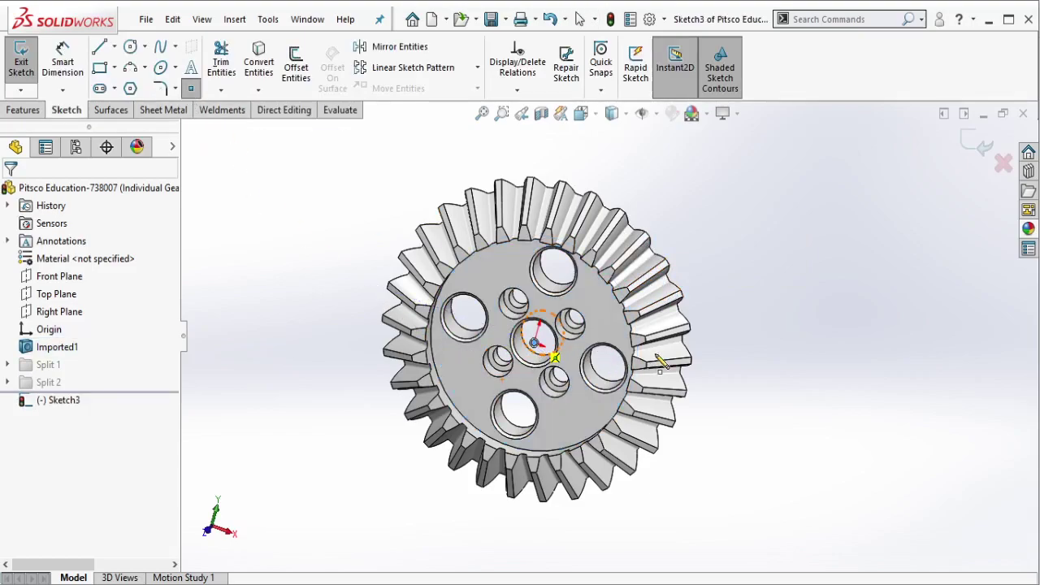
Sketch a corner rectangle from a centre point out past the gear's upper-right edge.
{"action": "left_click", "coordinate": [533, 342]}
{"action": "key", "text": "Escape"}
{"action": "middle_click_drag", "start_coordinate": [636, 360], "coordinate": [609, 322]}
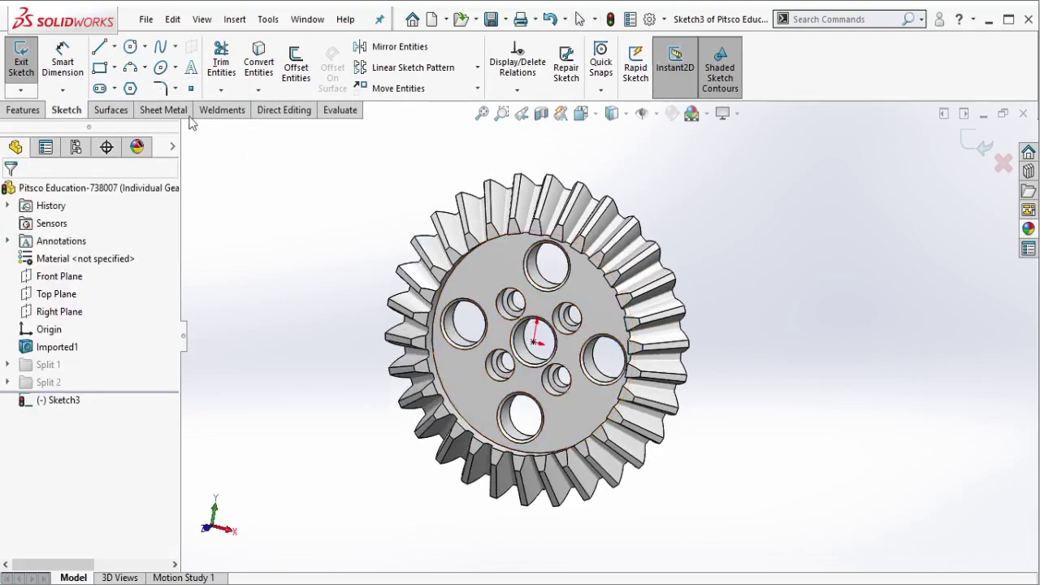
{"action": "left_click", "coordinate": [534, 342]}
{"action": "left_click", "coordinate": [807, 170]}
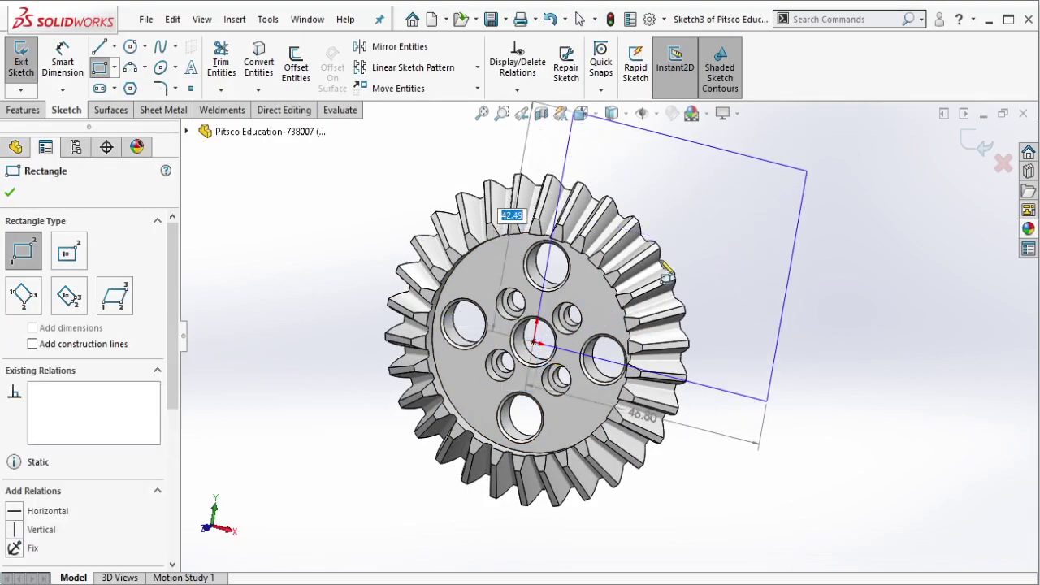
{"action": "key", "text": "Escape"}
{"action": "scroll", "coordinate": [649, 305], "scroll_direction": "down", "scroll_amount": 3}
{"action": "left_click", "coordinate": [281, 113]}
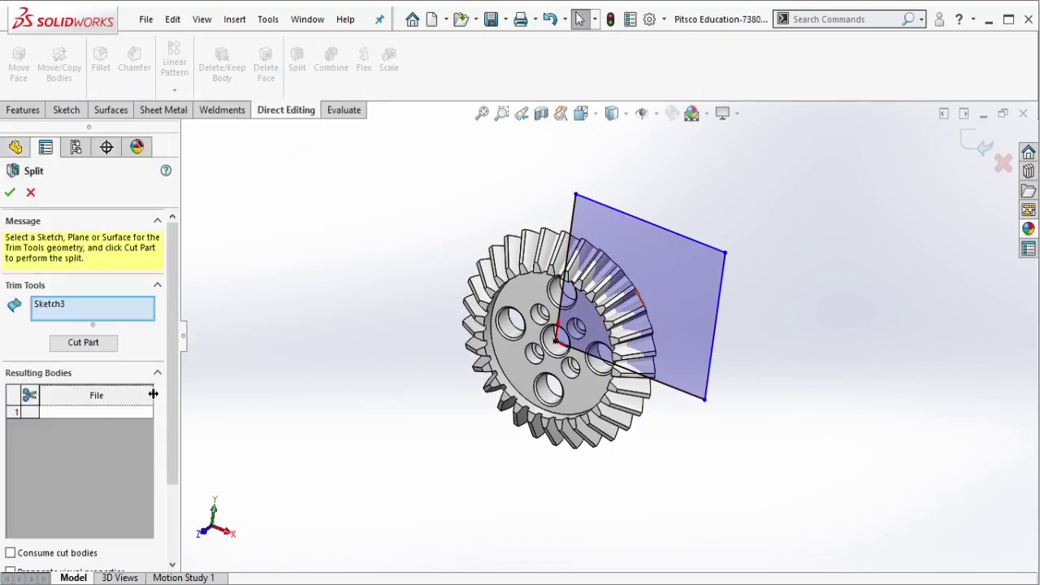
Split the gear with Sketch3 into a wedge and the rest, then hide Sketch3.
{"action": "left_click", "coordinate": [81, 412]}
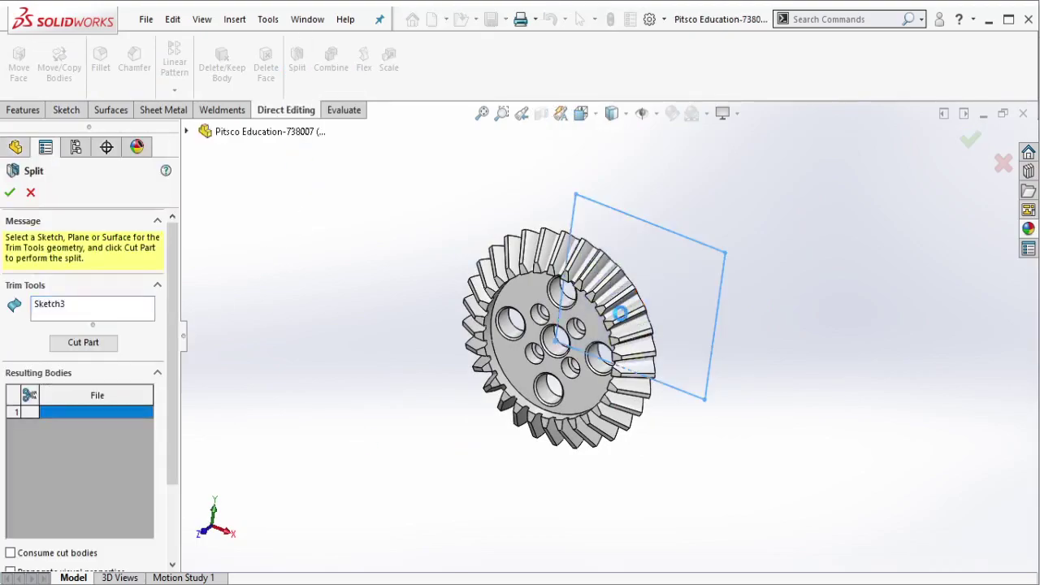
{"action": "key", "text": "Return"}
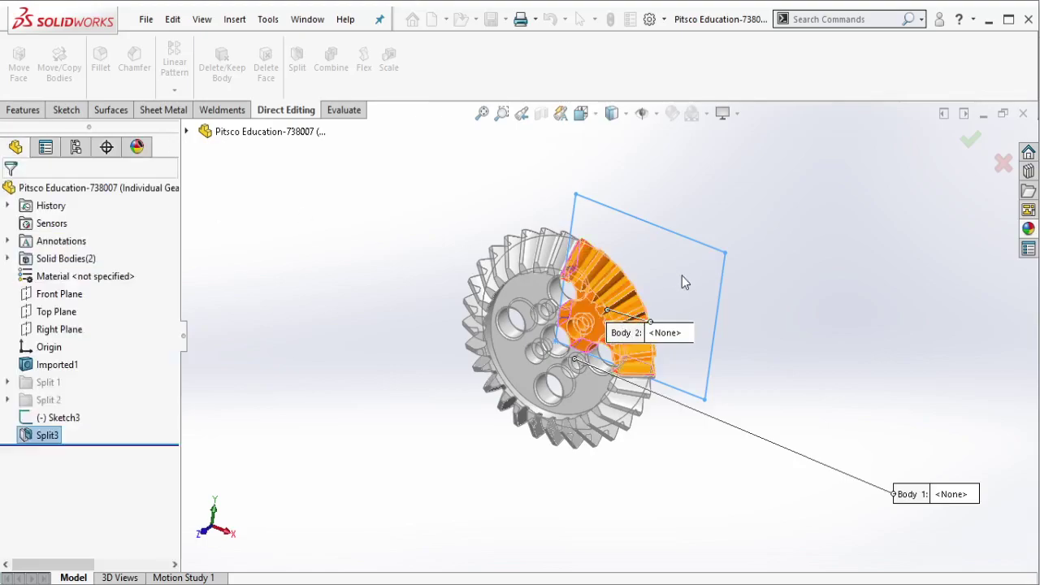
{"action": "left_click", "coordinate": [674, 218]}
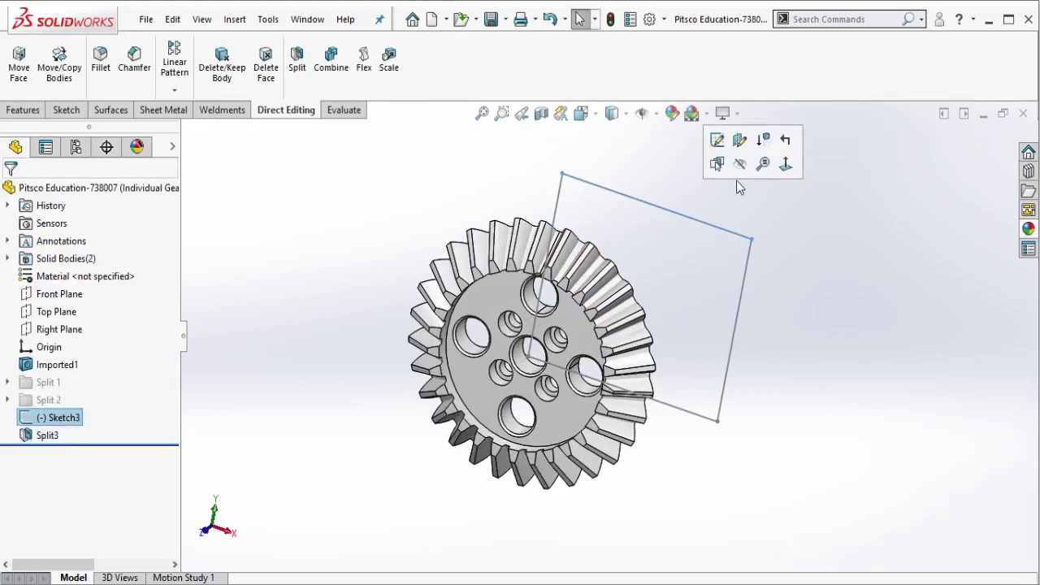
{"action": "left_click", "coordinate": [736, 164]}
{"action": "mouse_move", "coordinate": [607, 345]}
{"action": "middle_mouse_down"}
{"action": "mouse_move", "coordinate": [595, 319]}
{"action": "mouse_move", "coordinate": [591, 334]}
{"action": "mouse_move", "coordinate": [597, 330]}
{"action": "middle_mouse_up"}
Select the Split3[1] wedge for Move/Copy Bodies and drag it out to the right.
{"action": "left_click", "coordinate": [59, 69]}
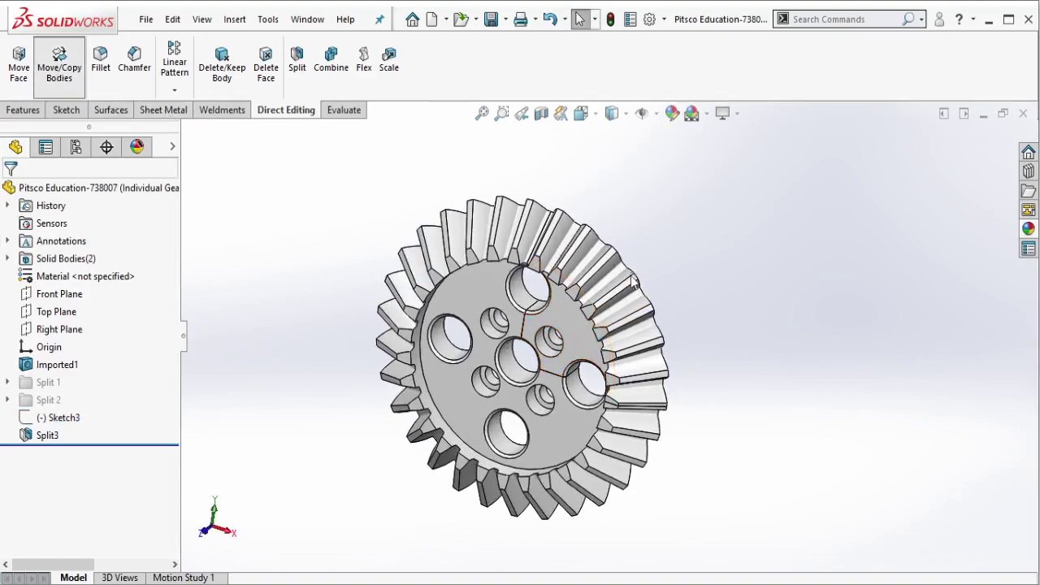
{"action": "left_click", "coordinate": [618, 317]}
{"action": "middle_click_drag", "start_coordinate": [625, 321], "coordinate": [668, 317]}
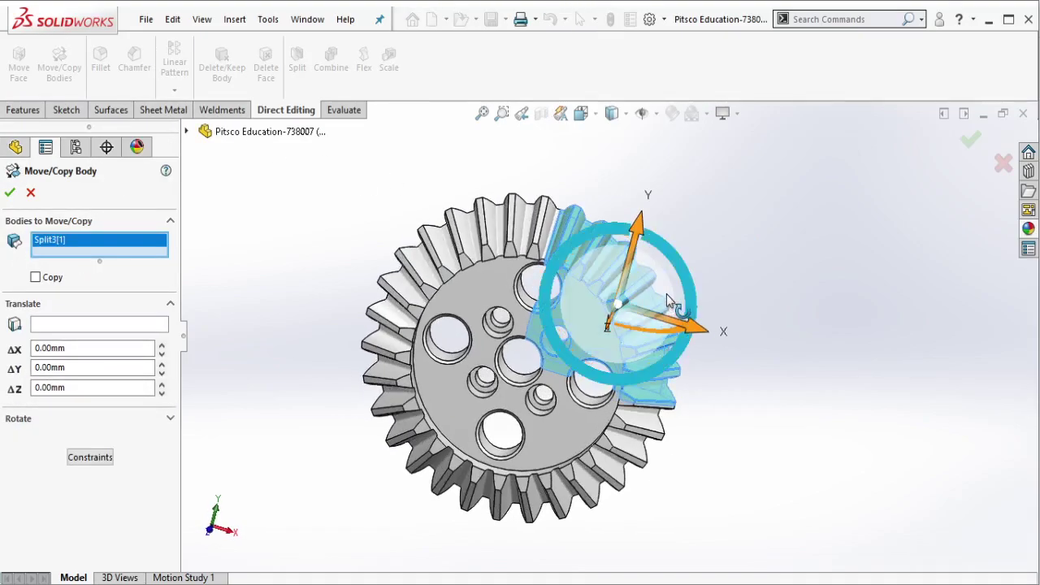
{"action": "mouse_move", "coordinate": [668, 296]}
{"action": "left_mouse_down"}
{"action": "mouse_move", "coordinate": [776, 276]}
{"action": "mouse_move", "coordinate": [765, 280]}
{"action": "left_mouse_up"}
{"action": "type", "text": "0"}
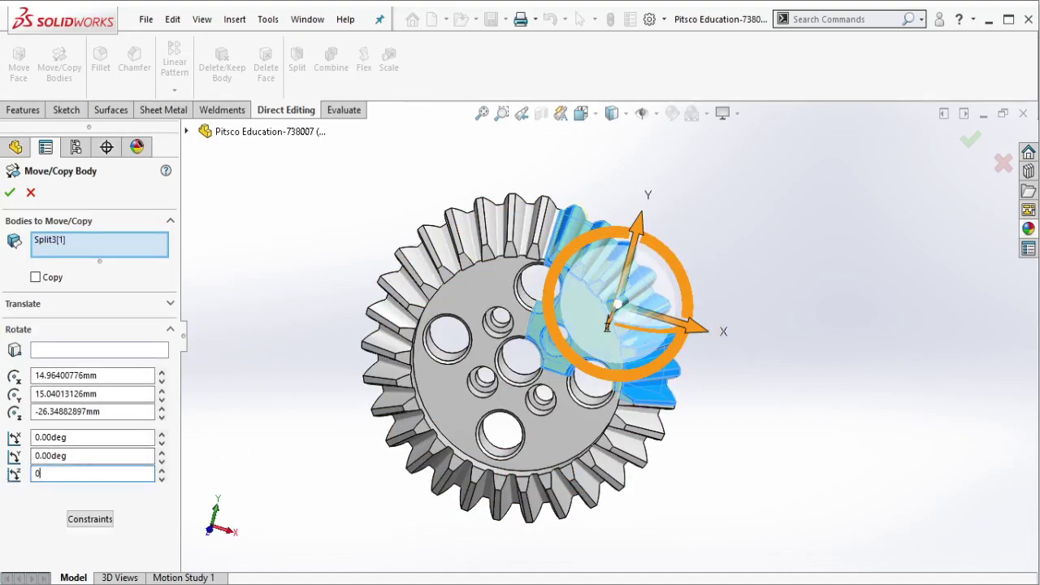
{"action": "key", "text": "Return"}
{"action": "left_click_drag", "start_coordinate": [617, 304], "coordinate": [817, 255]}
Confirm the Body-Move/Copy3 move of the wedge away from the gear.
{"action": "left_click", "coordinate": [14, 194]}
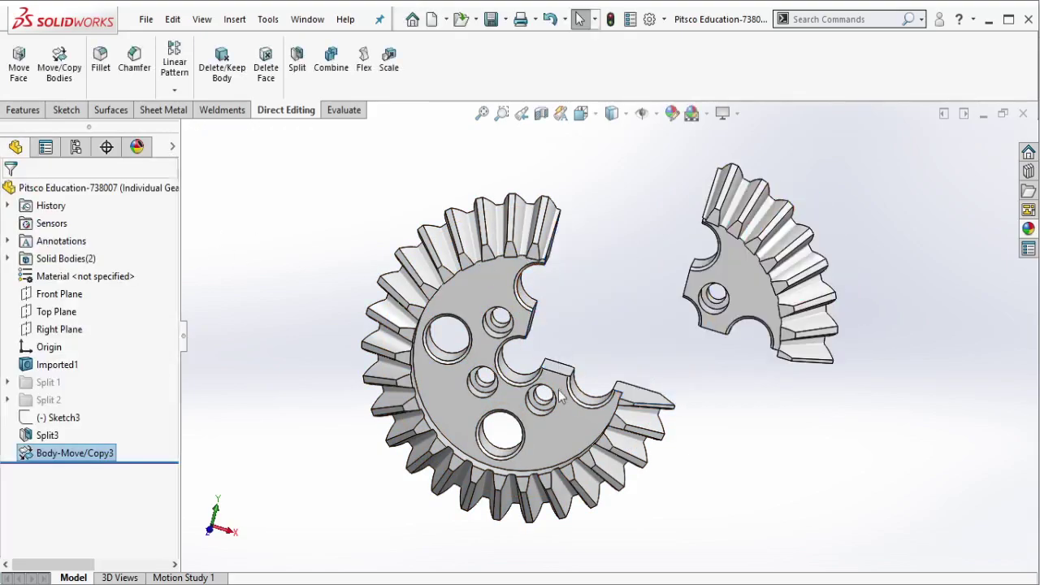
{"action": "middle_click_drag", "start_coordinate": [569, 317], "coordinate": [648, 331]}
{"action": "scroll", "coordinate": [648, 332], "scroll_direction": "down", "scroll_amount": 2}
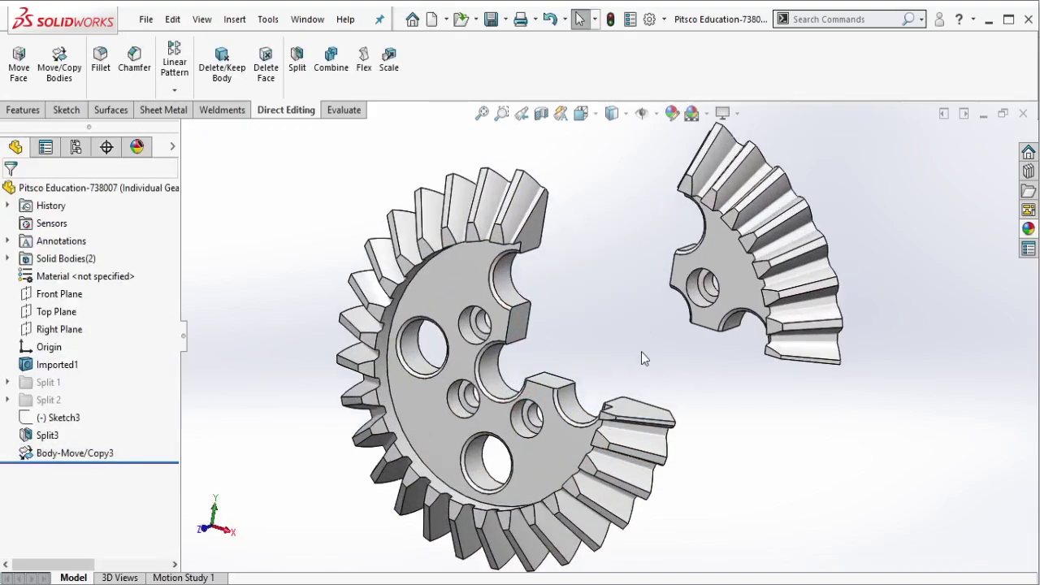
Apply a bright green appearance to all Split3 cut faces.
{"action": "left_click", "coordinate": [540, 236]}
{"action": "left_click", "coordinate": [688, 164]}
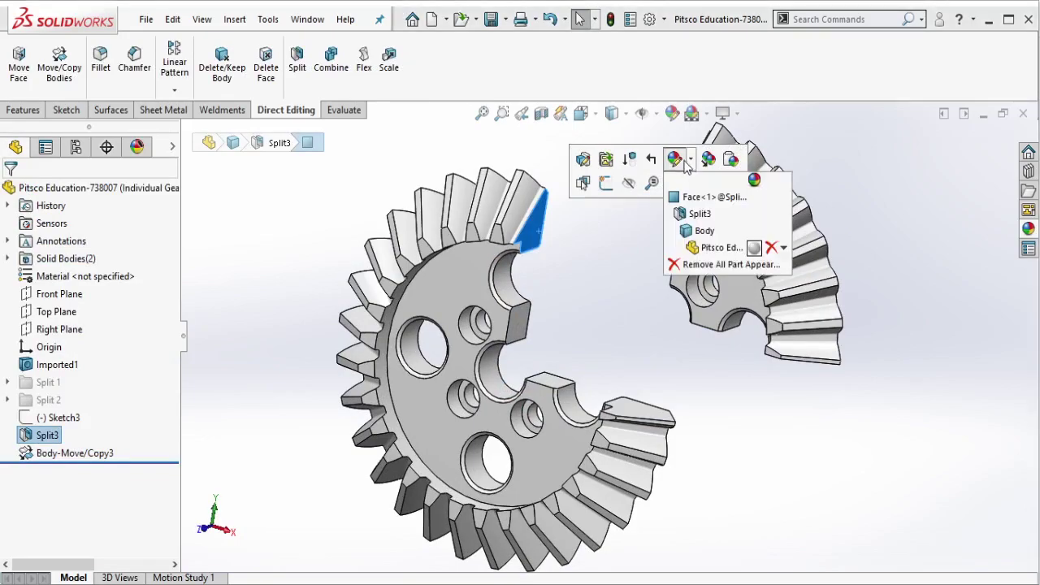
{"action": "left_click", "coordinate": [696, 216]}
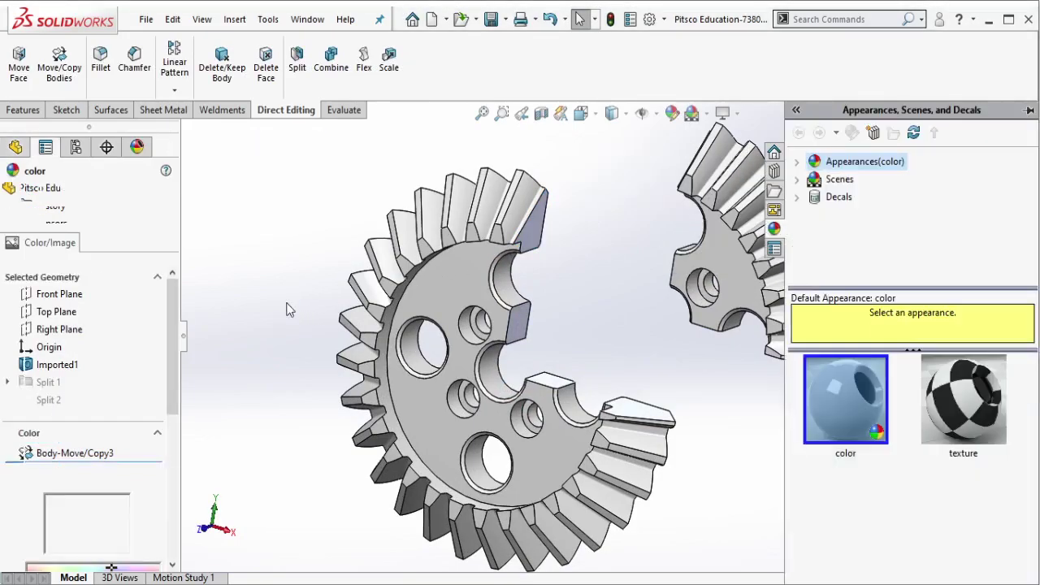
{"action": "left_click", "coordinate": [85, 532]}
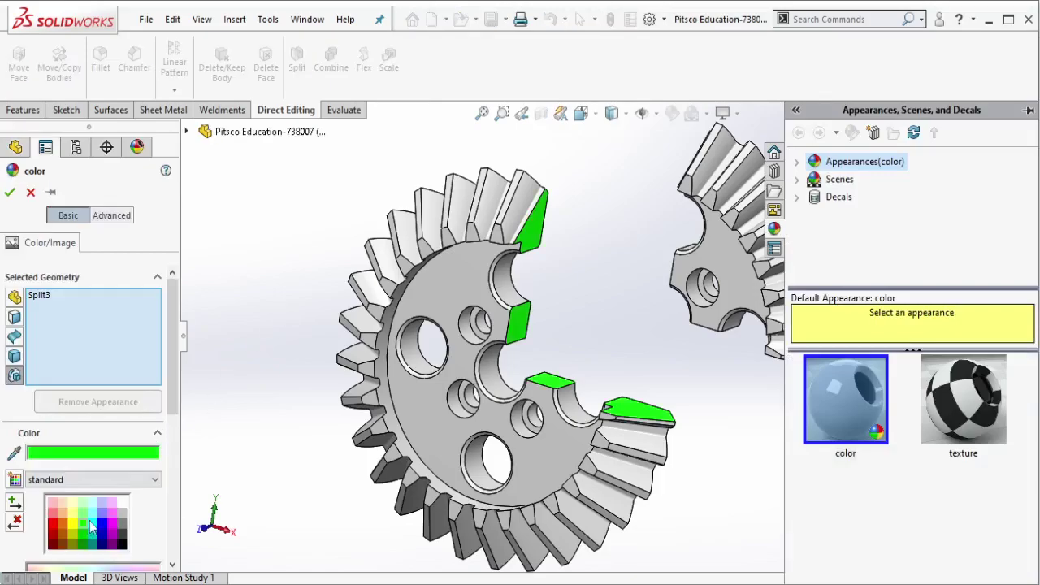
{"action": "left_click", "coordinate": [9, 193]}
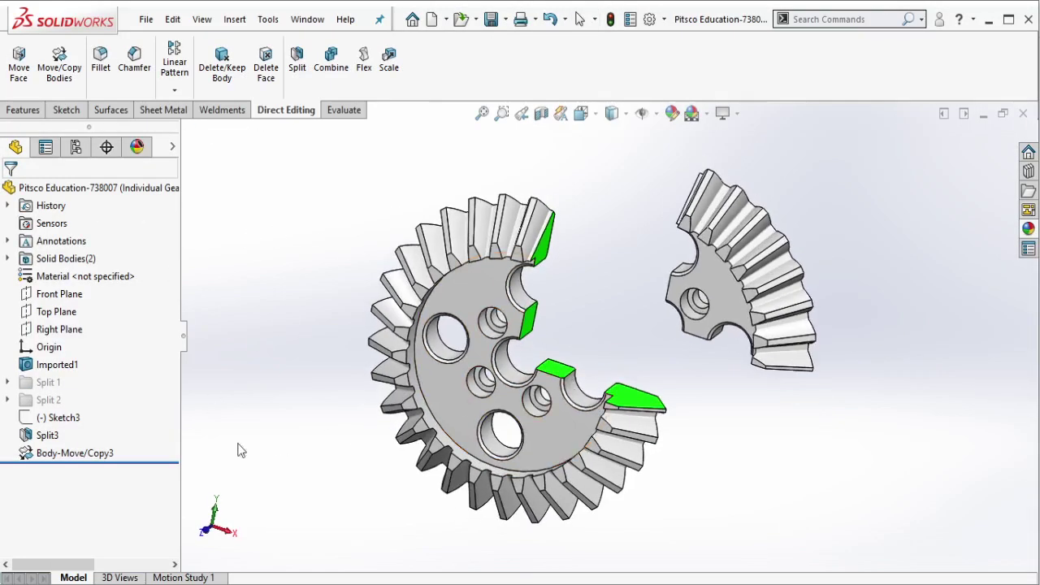
Group Sketch3, Split3 and Body-Move/Copy3 into a new folder named Split 3.
{"action": "left_click", "coordinate": [57, 418]}
{"action": "left_click", "coordinate": [47, 453], "text": "shift"}
{"action": "right_click", "coordinate": [46, 455]}
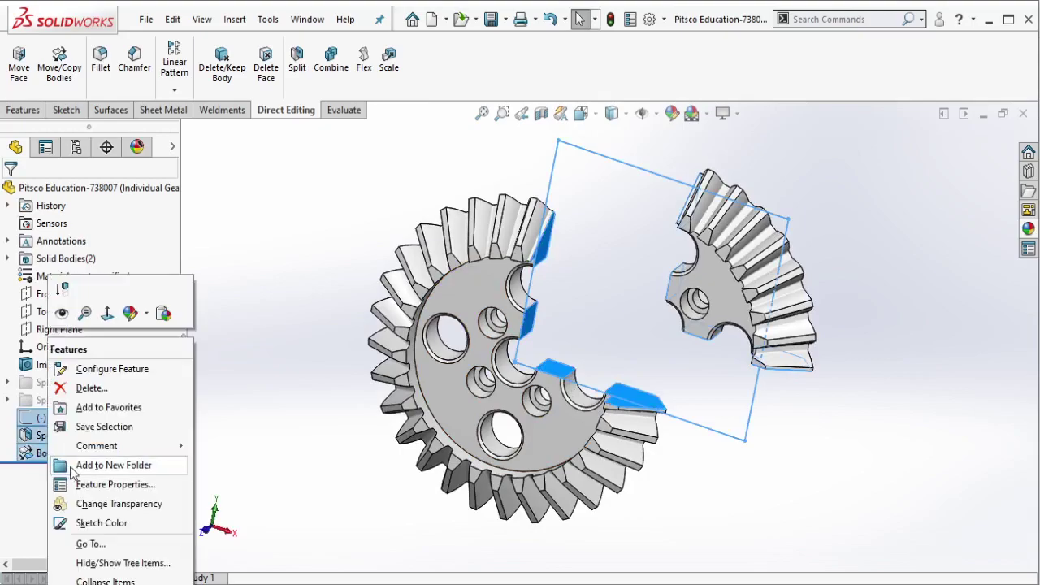
{"action": "left_click", "coordinate": [71, 470]}
{"action": "type", "text": "Spl"}
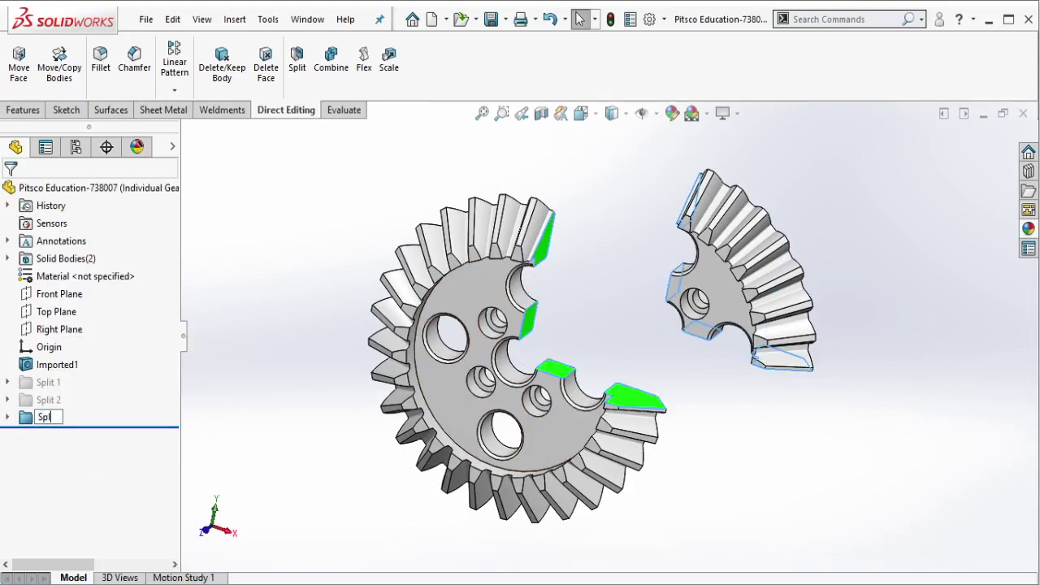
{"action": "type", "text": "it 3"}
{"action": "left_click", "coordinate": [205, 402]}
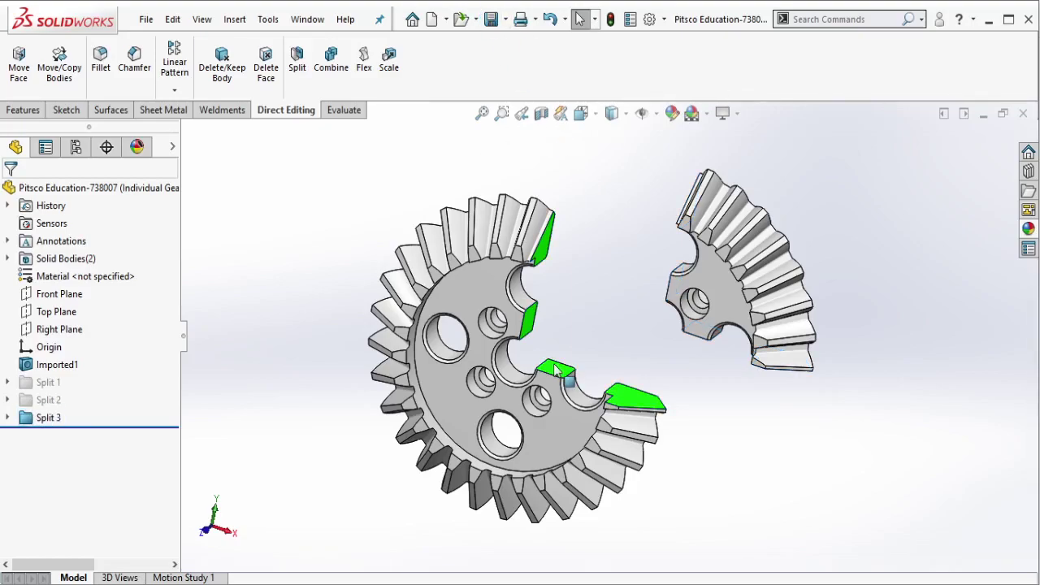
Suppress the Split 3 folder, after a rollback check, to restore the whole gear.
{"action": "mouse_move", "coordinate": [555, 369]}
{"action": "middle_mouse_down"}
{"action": "mouse_move", "coordinate": [627, 302]}
{"action": "mouse_move", "coordinate": [557, 344]}
{"action": "middle_mouse_up"}
{"action": "left_click", "coordinate": [63, 416]}
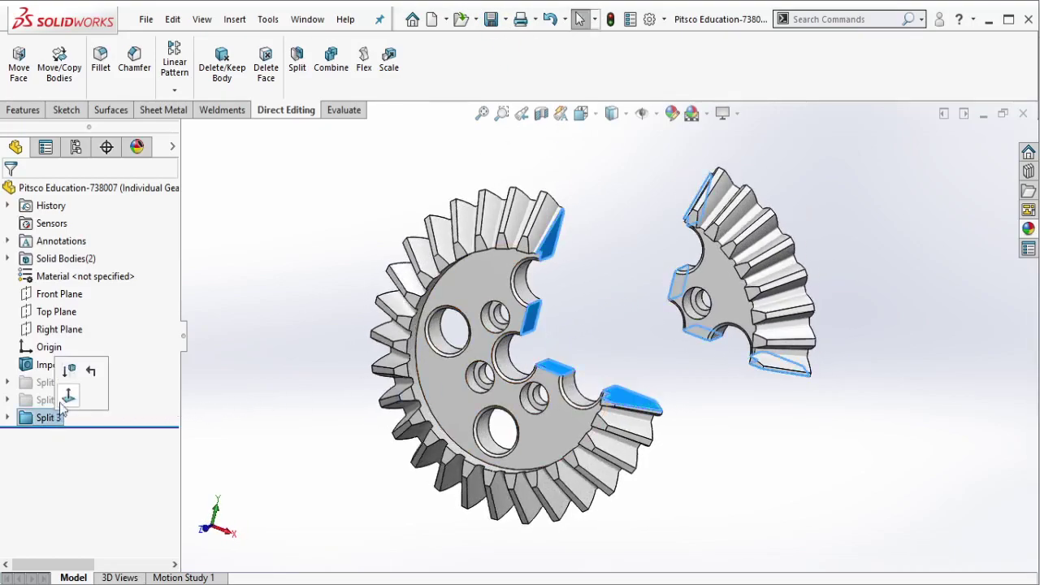
{"action": "left_click", "coordinate": [66, 397]}
{"action": "left_click", "coordinate": [46, 400]}
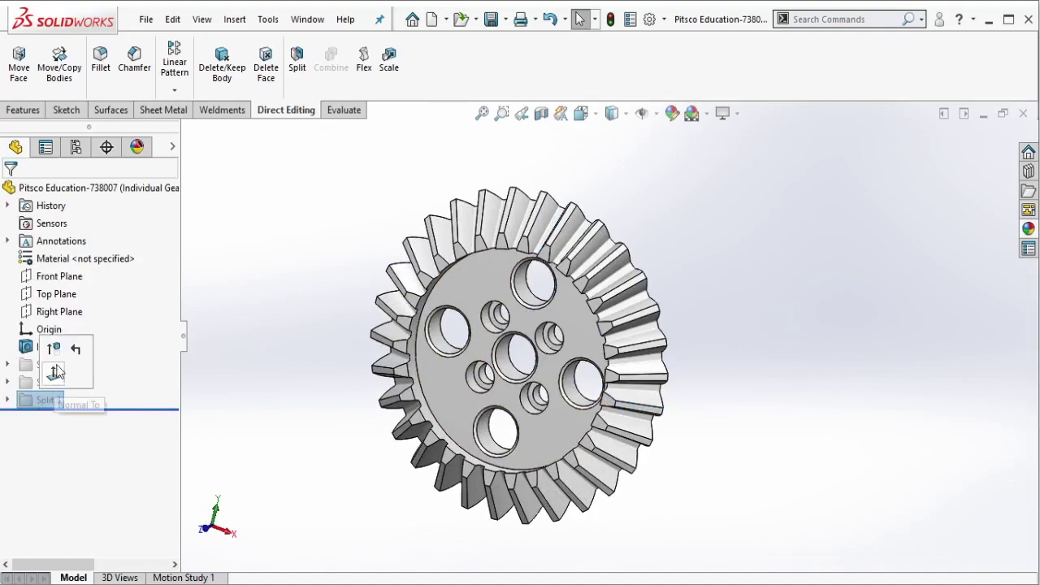
{"action": "left_click", "coordinate": [56, 371]}
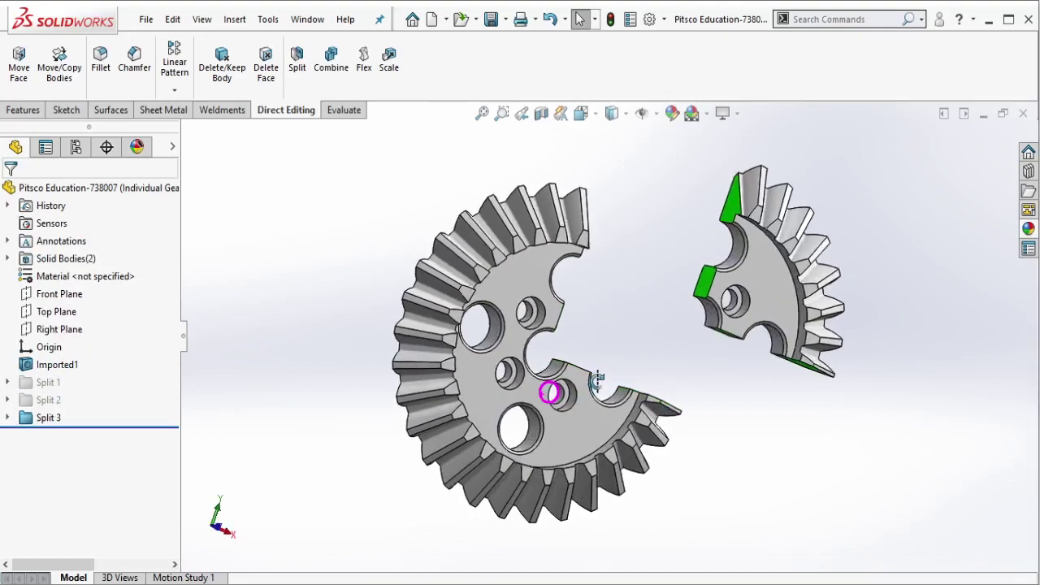
{"action": "left_click", "coordinate": [49, 418]}
{"action": "left_click", "coordinate": [87, 361]}
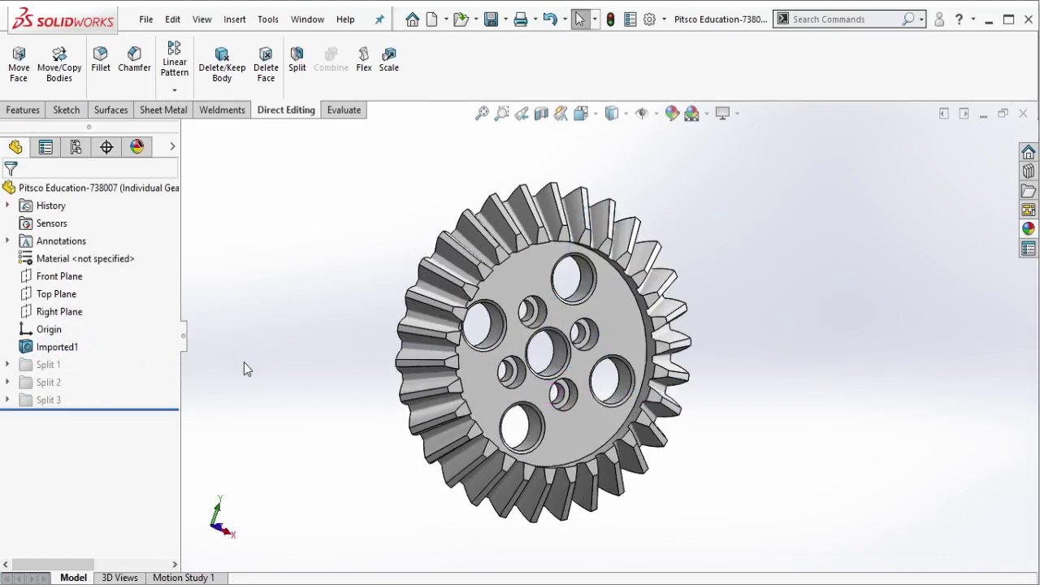
Create Sketch4 on the gear's flat front face by converting that face's outline edges.
{"action": "middle_click_drag", "start_coordinate": [655, 395], "coordinate": [597, 374]}
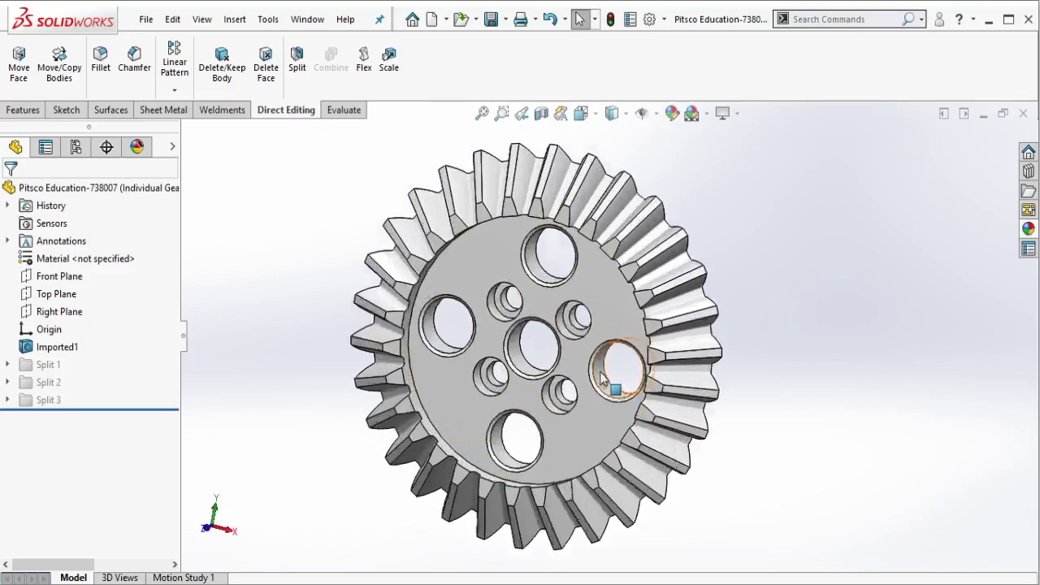
{"action": "left_click", "coordinate": [607, 307]}
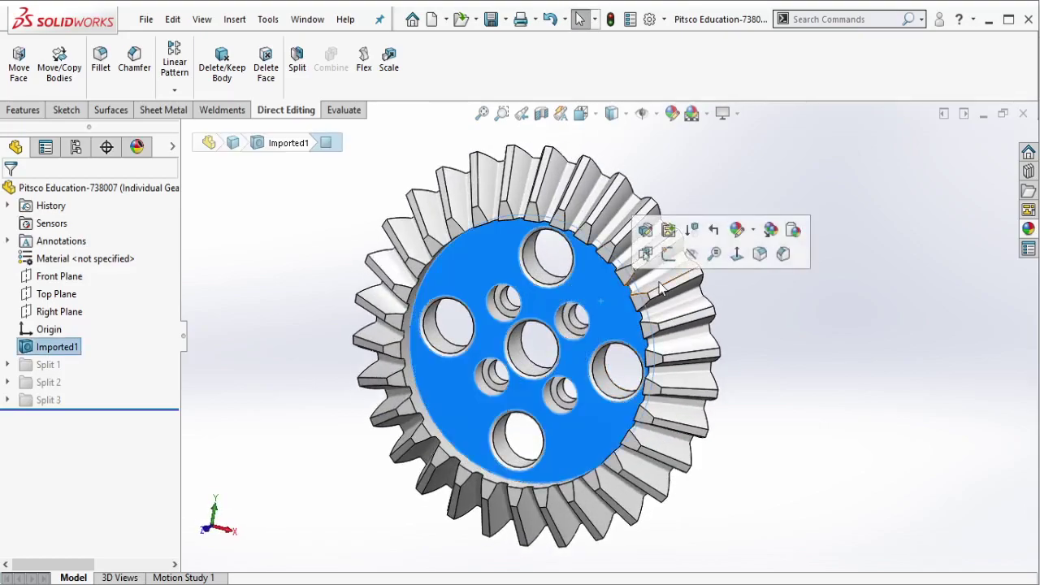
{"action": "left_click", "coordinate": [668, 255]}
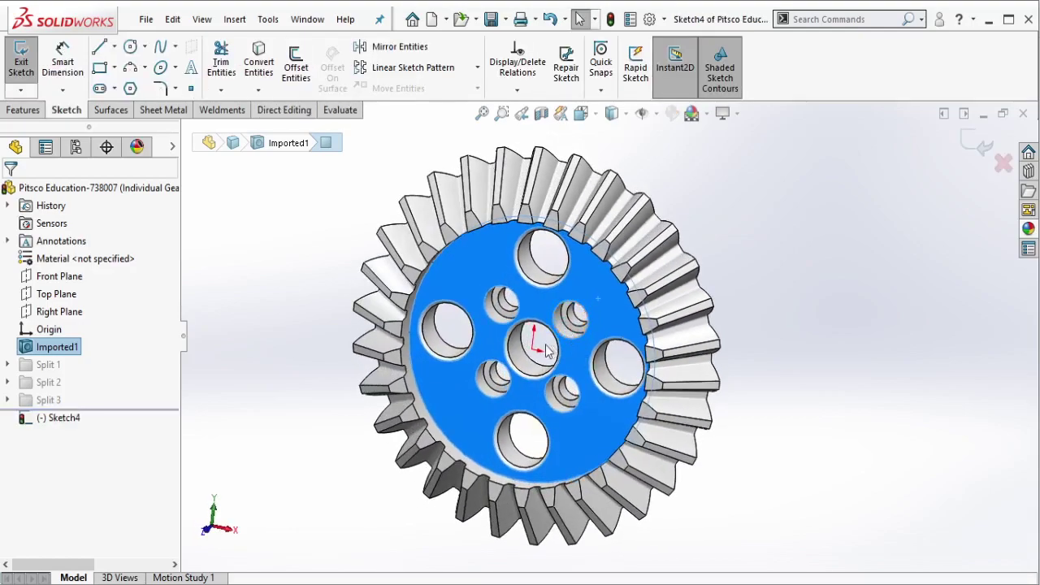
{"action": "left_click", "coordinate": [271, 72]}
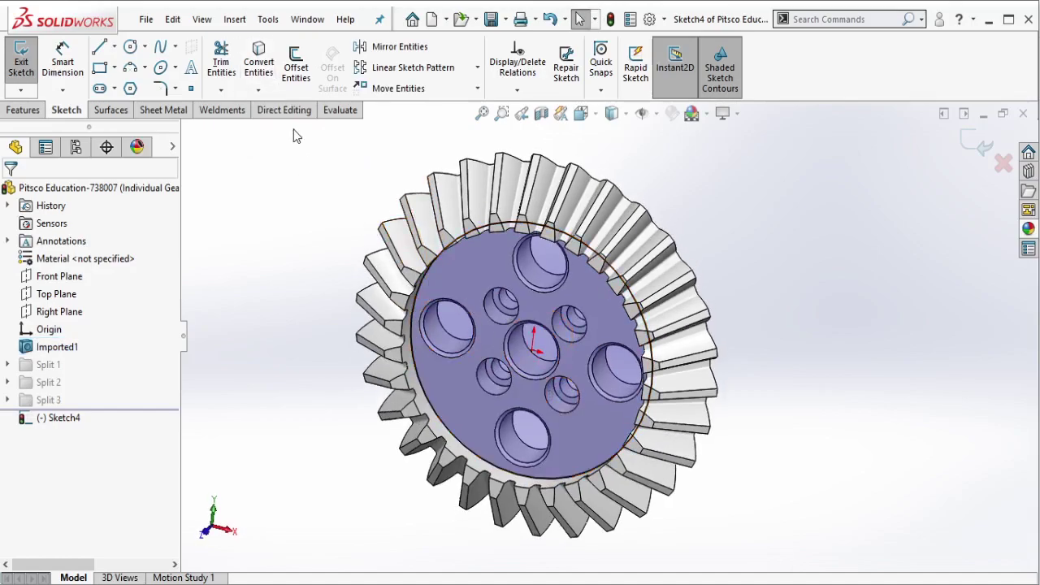
{"action": "left_click", "coordinate": [286, 111]}
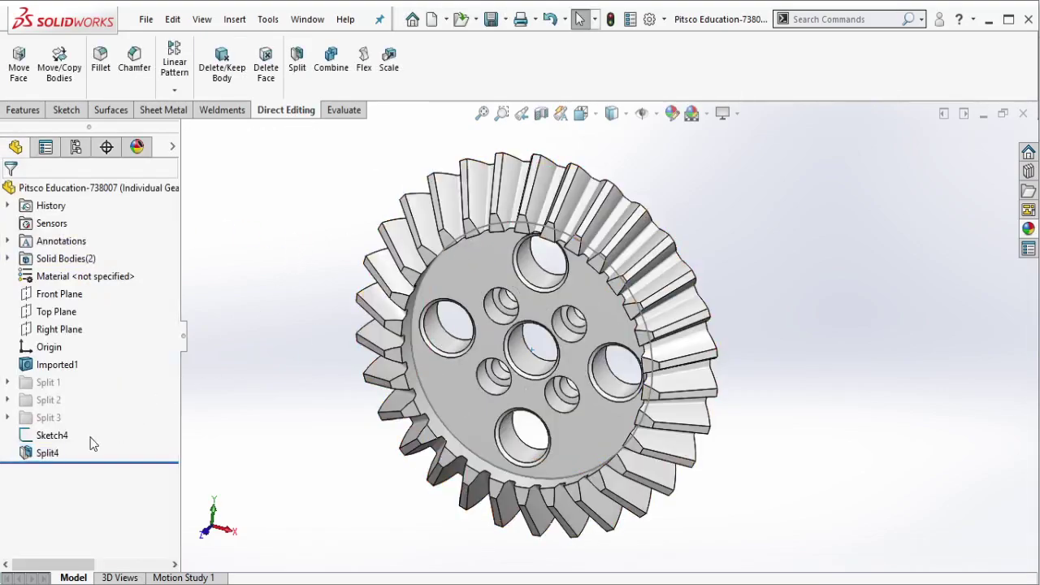
Move the Split4 hub disk about 52 mm out of the toothed ring.
{"action": "left_click", "coordinate": [64, 439]}
{"action": "left_click", "coordinate": [98, 412]}
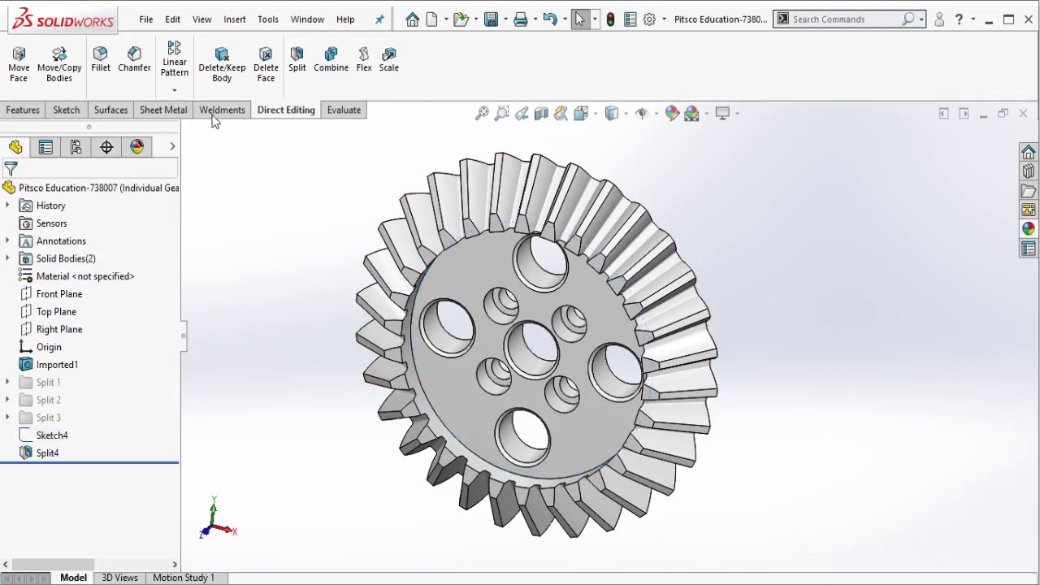
{"action": "left_click", "coordinate": [58, 61]}
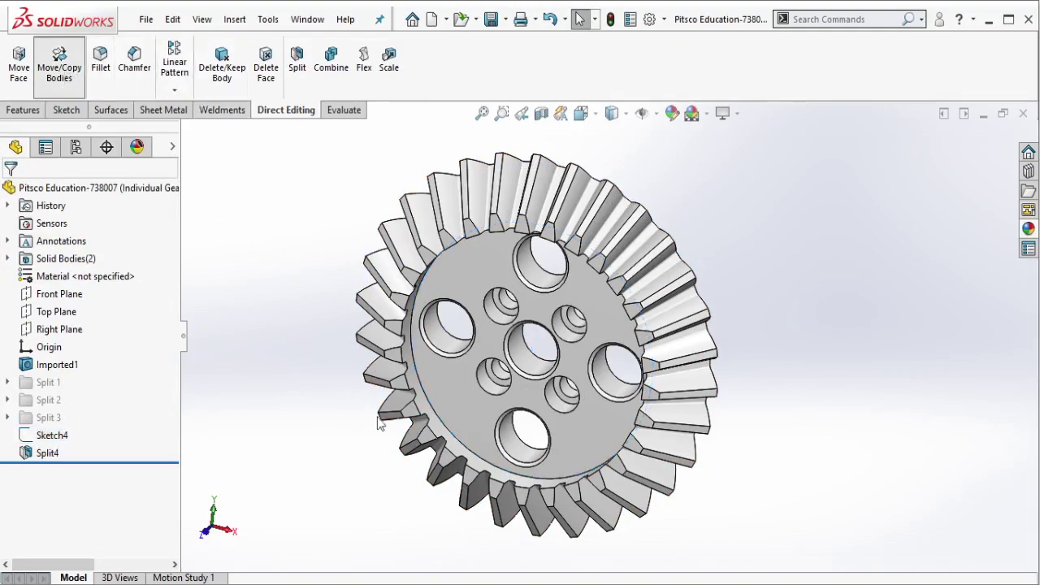
{"action": "left_click", "coordinate": [476, 407]}
{"action": "middle_click_drag", "start_coordinate": [475, 406], "coordinate": [524, 408]}
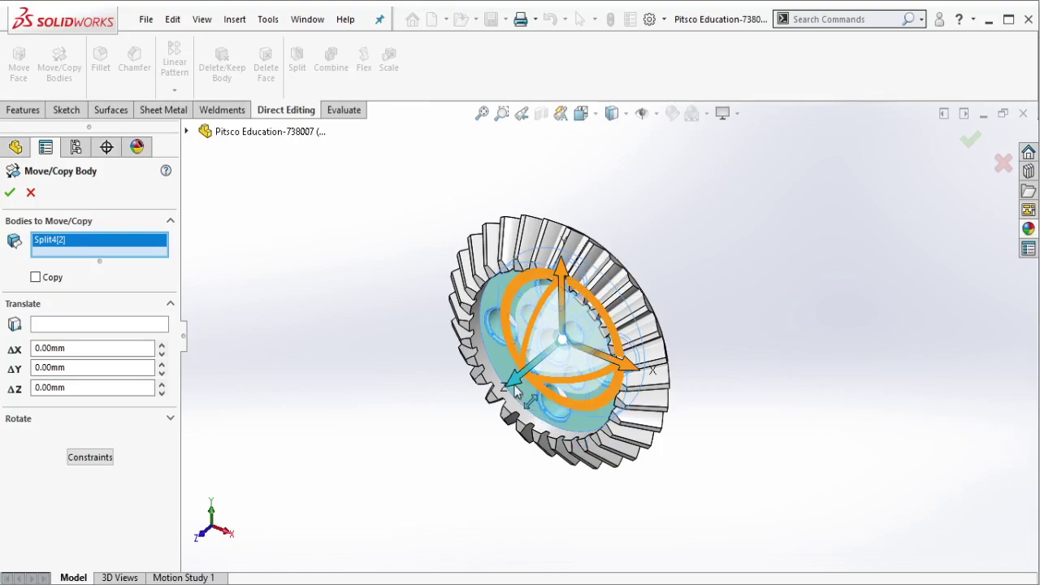
{"action": "left_click_drag", "start_coordinate": [514, 392], "coordinate": [375, 497]}
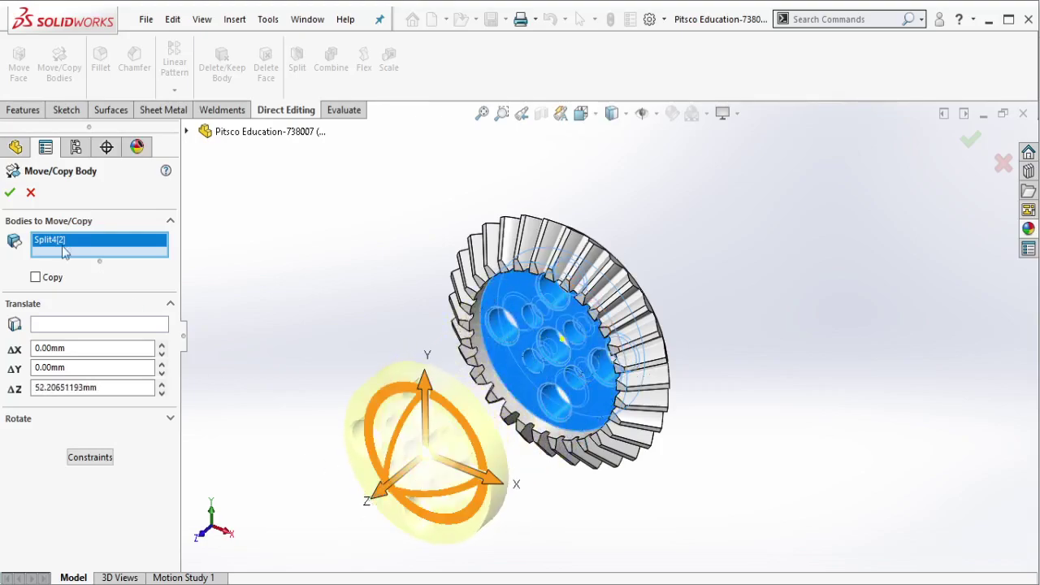
{"action": "left_click", "coordinate": [15, 193]}
{"action": "mouse_move", "coordinate": [316, 243]}
{"action": "middle_mouse_down"}
{"action": "mouse_move", "coordinate": [449, 241]}
{"action": "mouse_move", "coordinate": [580, 399]}
{"action": "mouse_move", "coordinate": [496, 471]}
{"action": "mouse_move", "coordinate": [605, 410]}
{"action": "mouse_move", "coordinate": [615, 389]}
{"action": "middle_mouse_up"}
{"action": "scroll", "coordinate": [605, 386], "scroll_direction": "down", "scroll_amount": 3}
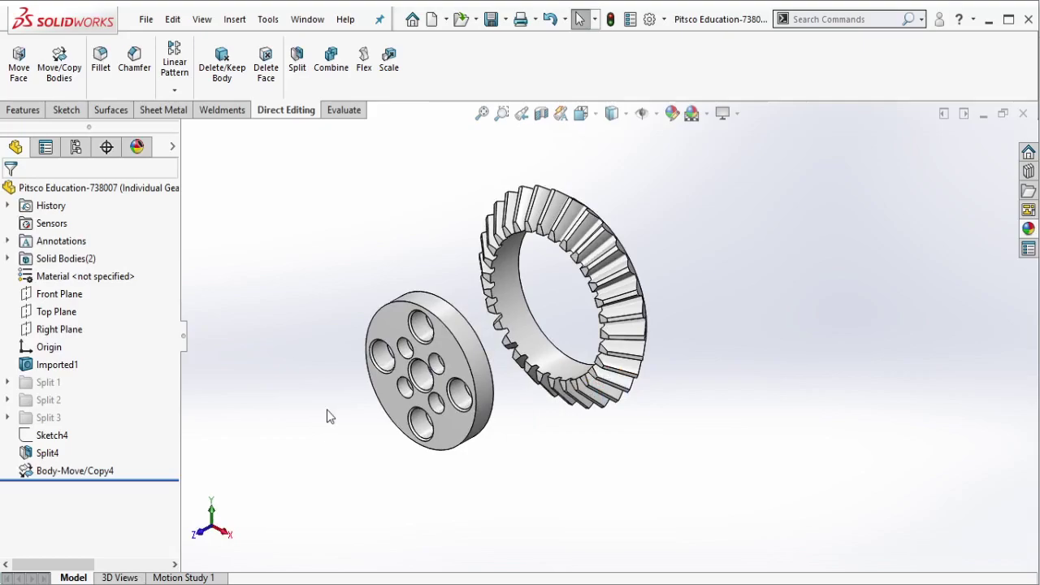
Apply a bright green appearance to the Split4 feature's cut faces.
{"action": "left_click", "coordinate": [48, 452]}
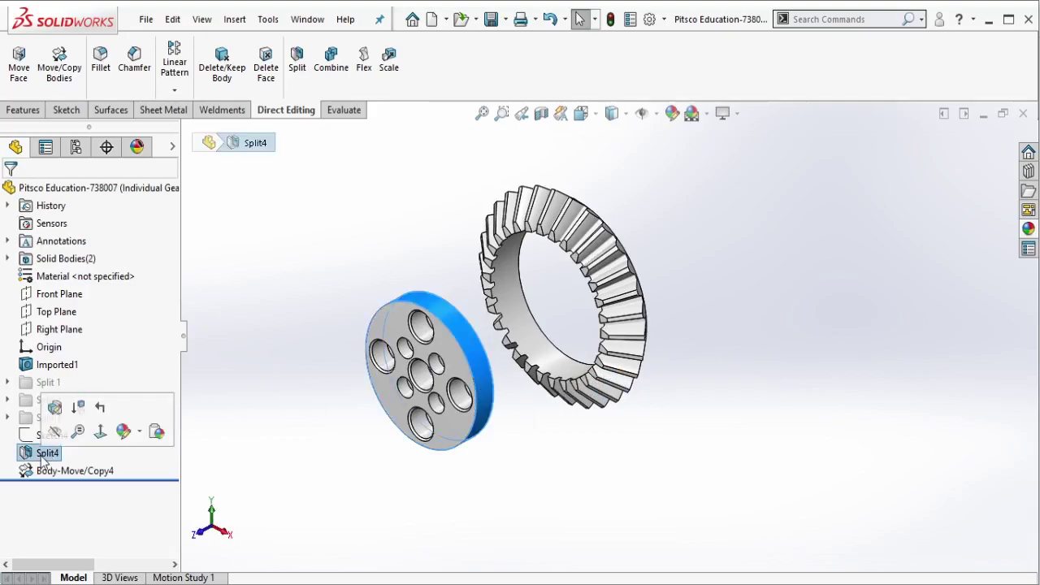
{"action": "left_click", "coordinate": [142, 433]}
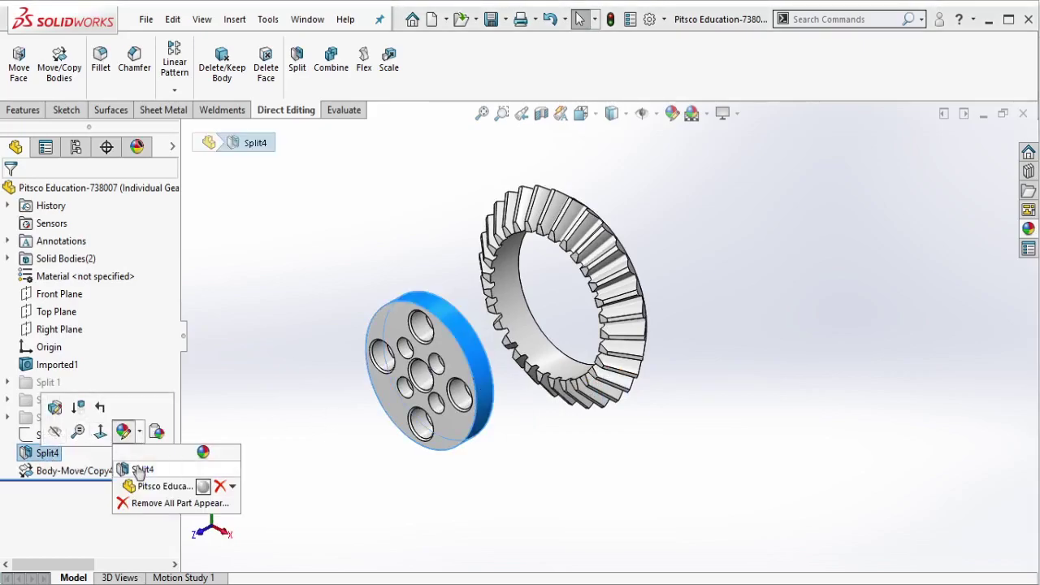
{"action": "left_click", "coordinate": [140, 469]}
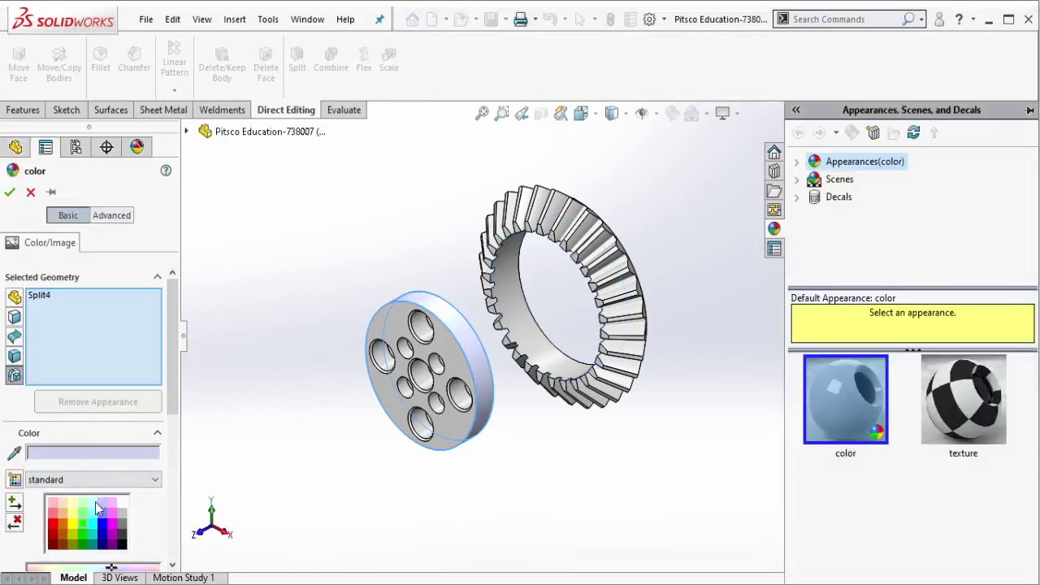
{"action": "left_click", "coordinate": [82, 528]}
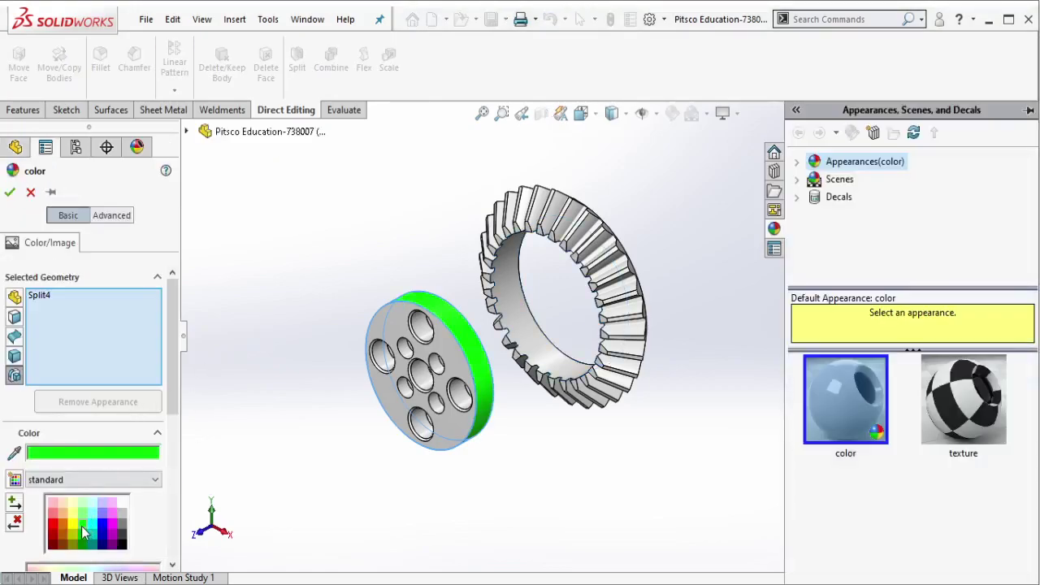
{"action": "left_click", "coordinate": [10, 193]}
Group Sketch4, Split4 and Body-Move/Copy4 into a new folder named Split 4.
{"action": "left_click", "coordinate": [54, 436]}
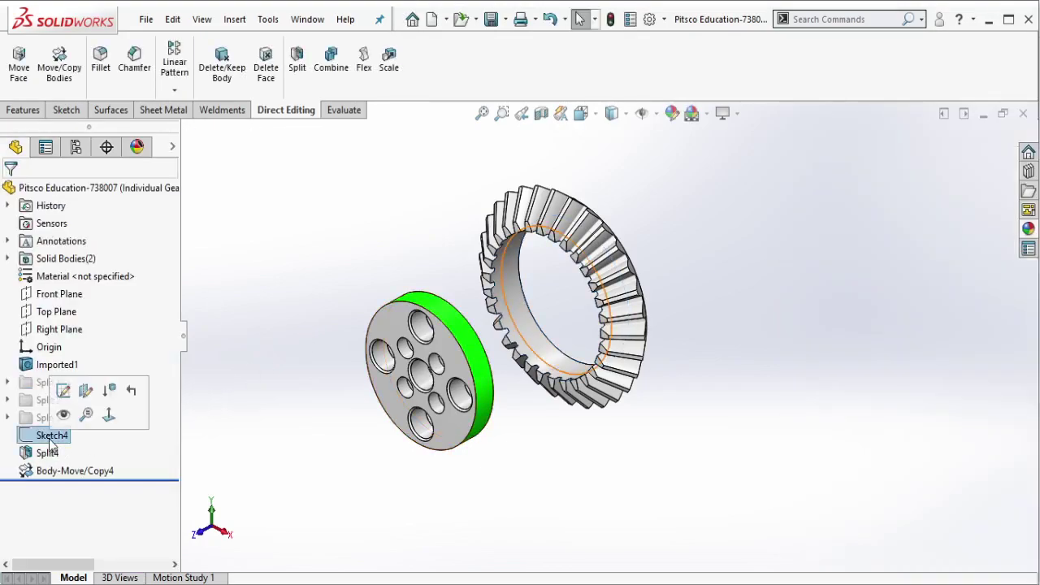
{"action": "left_click", "coordinate": [48, 469], "text": "shift"}
{"action": "right_click", "coordinate": [50, 471]}
{"action": "left_click", "coordinate": [69, 465]}
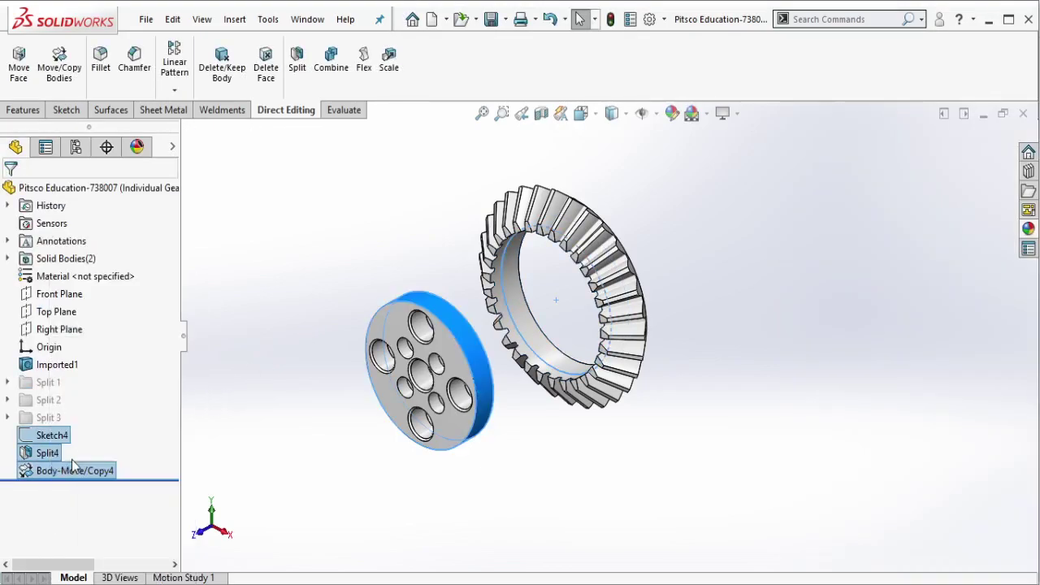
{"action": "type", "text": "Split 4"}
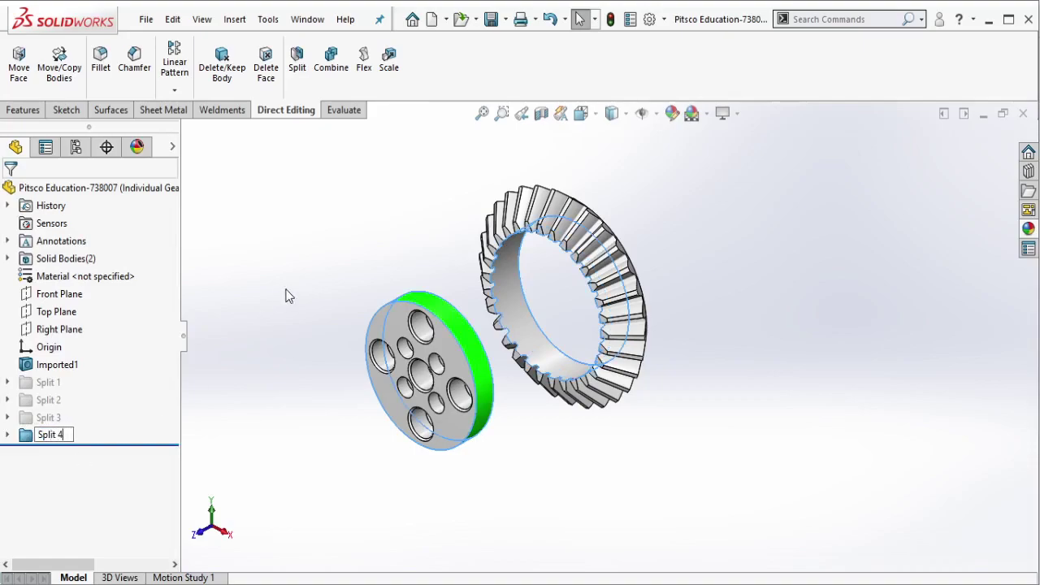
{"action": "left_click", "coordinate": [285, 295]}
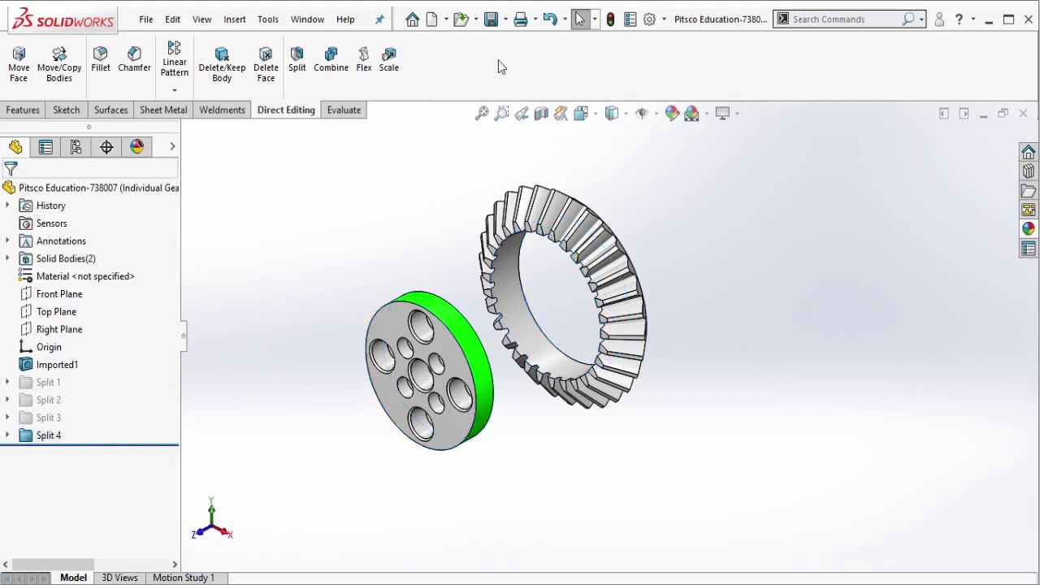
Suppress the Split 4 folder to restore the whole gear and view it from the Front.
{"action": "left_click", "coordinate": [48, 435]}
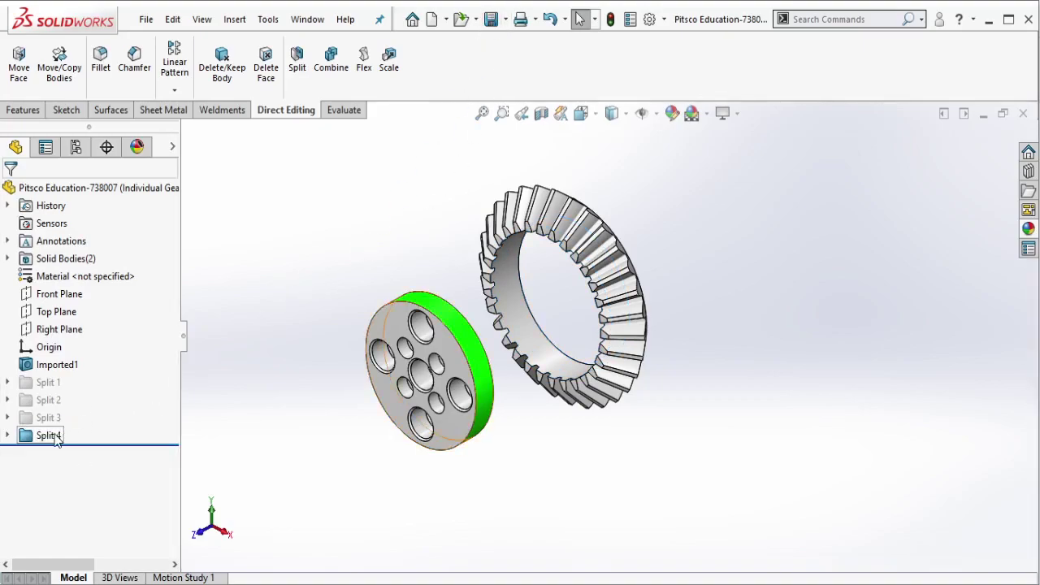
{"action": "left_click", "coordinate": [73, 388]}
{"action": "left_click", "coordinate": [60, 419]}
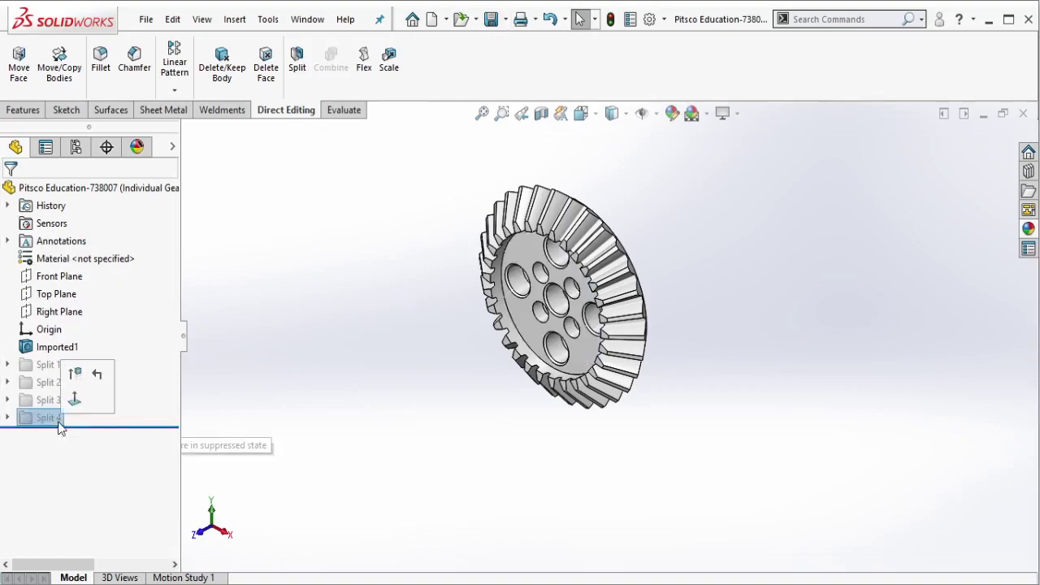
{"action": "left_click", "coordinate": [73, 379]}
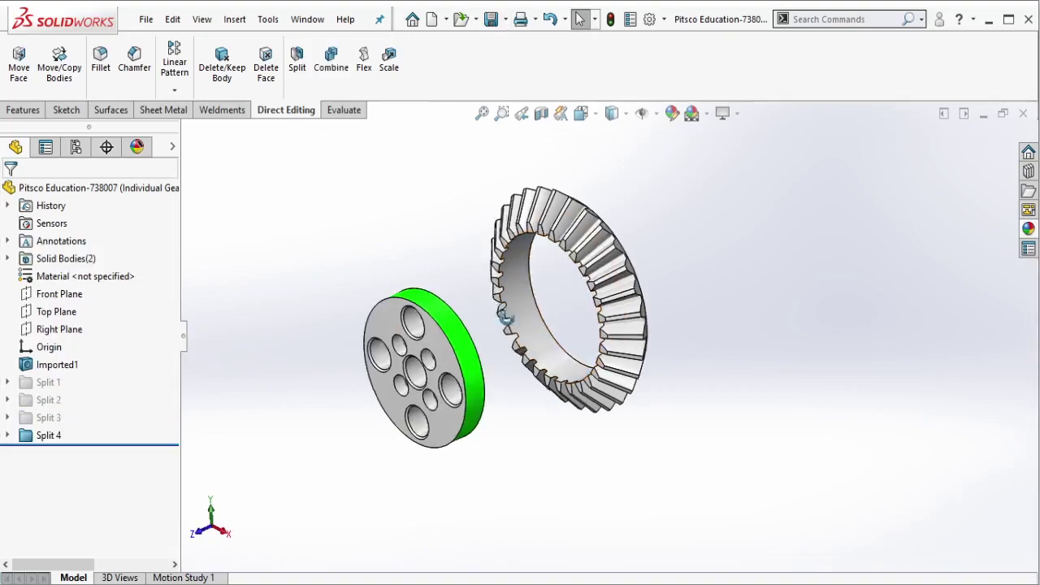
{"action": "left_click", "coordinate": [49, 436]}
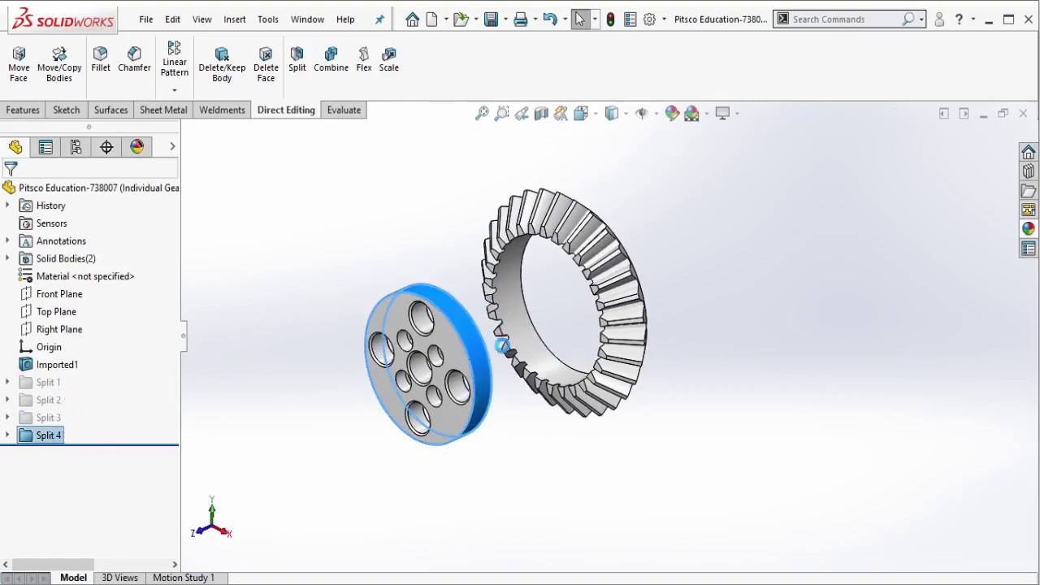
{"action": "left_click", "coordinate": [74, 395]}
{"action": "middle_click_drag", "start_coordinate": [569, 325], "coordinate": [665, 311]}
{"action": "key", "text": "ctrl+1"}
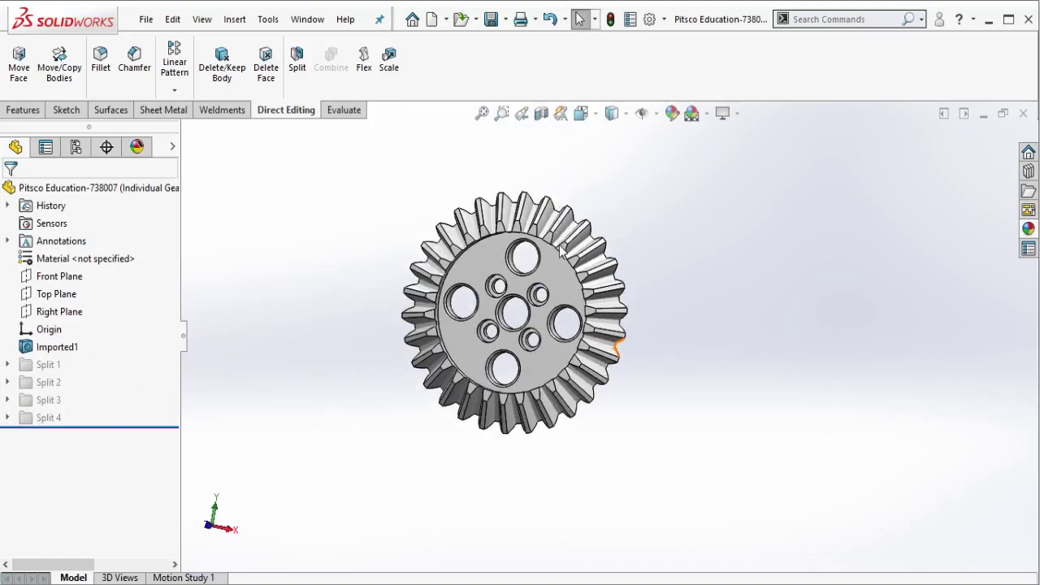
Sketch a zigzag line across the gear's front face, from above its top edge to below its bottom.
{"action": "left_click", "coordinate": [483, 294]}
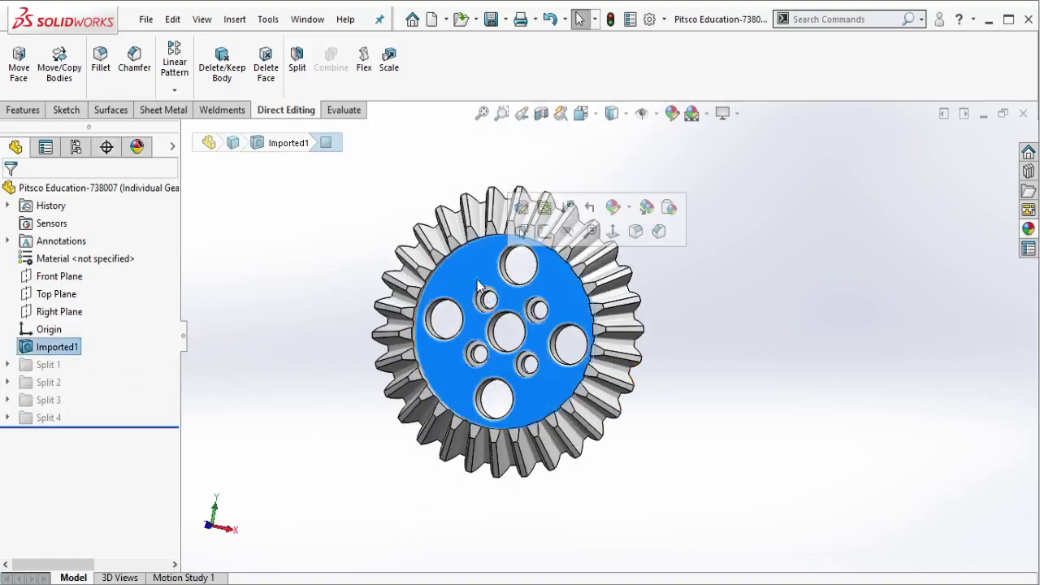
{"action": "left_click", "coordinate": [541, 235]}
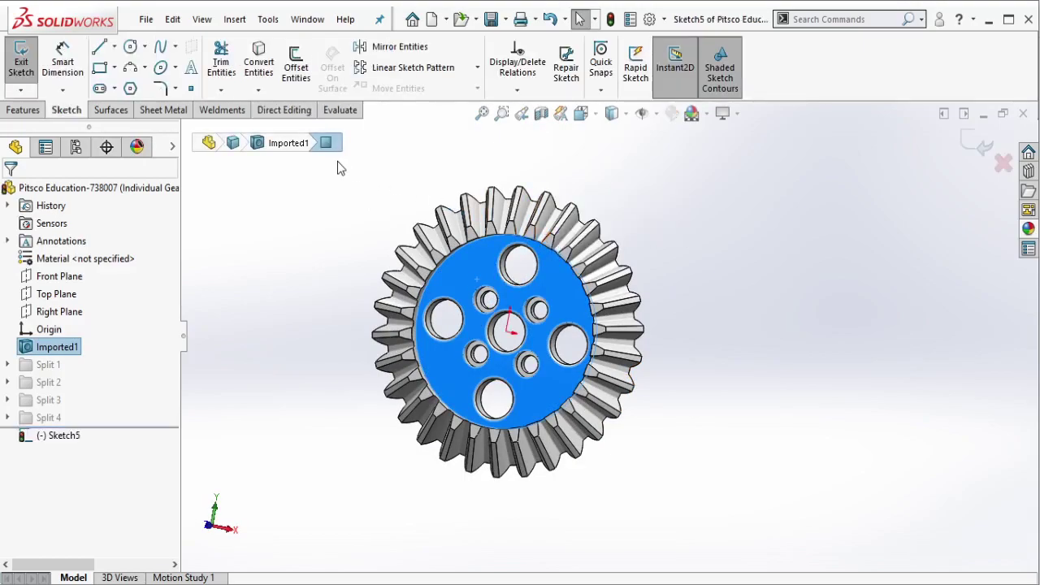
{"action": "left_click", "coordinate": [196, 132]}
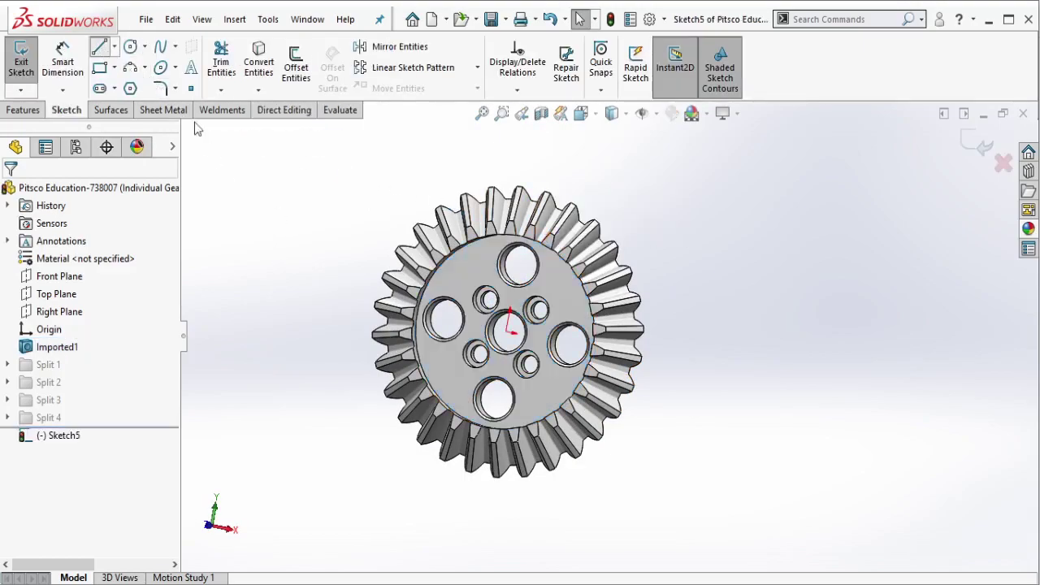
{"action": "key", "text": "l"}
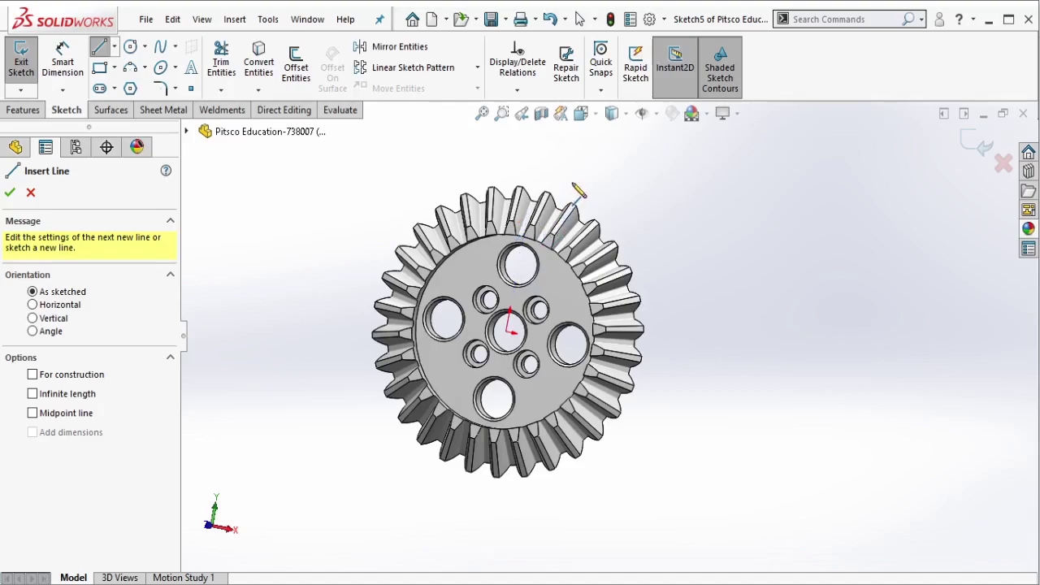
{"action": "left_click", "coordinate": [572, 184]}
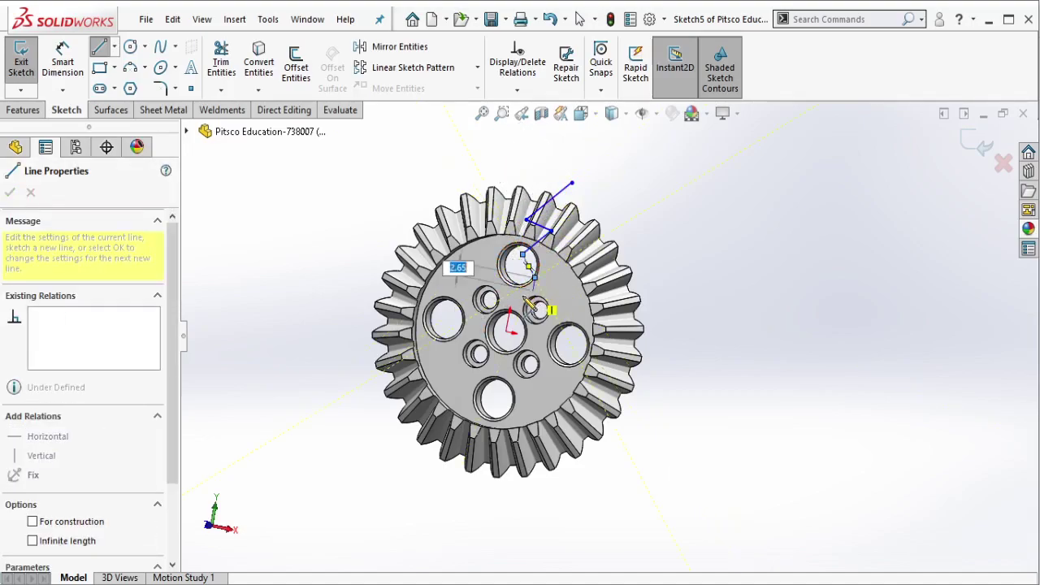
{"action": "left_click", "coordinate": [535, 276]}
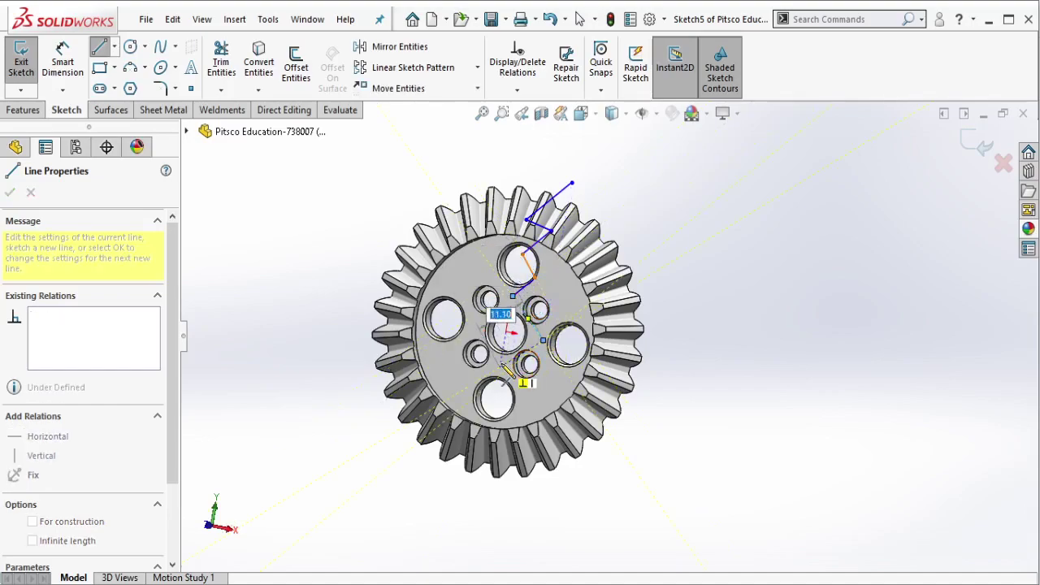
{"action": "left_click", "coordinate": [543, 340]}
{"action": "left_click", "coordinate": [501, 367]}
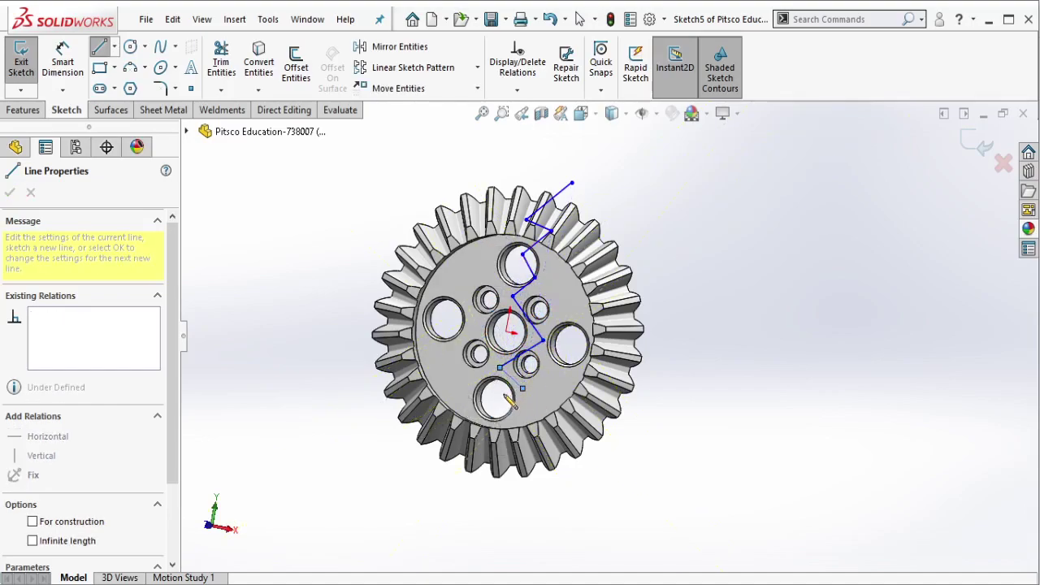
{"action": "left_click", "coordinate": [521, 388]}
{"action": "left_click", "coordinate": [493, 398]}
{"action": "left_click", "coordinate": [516, 421]}
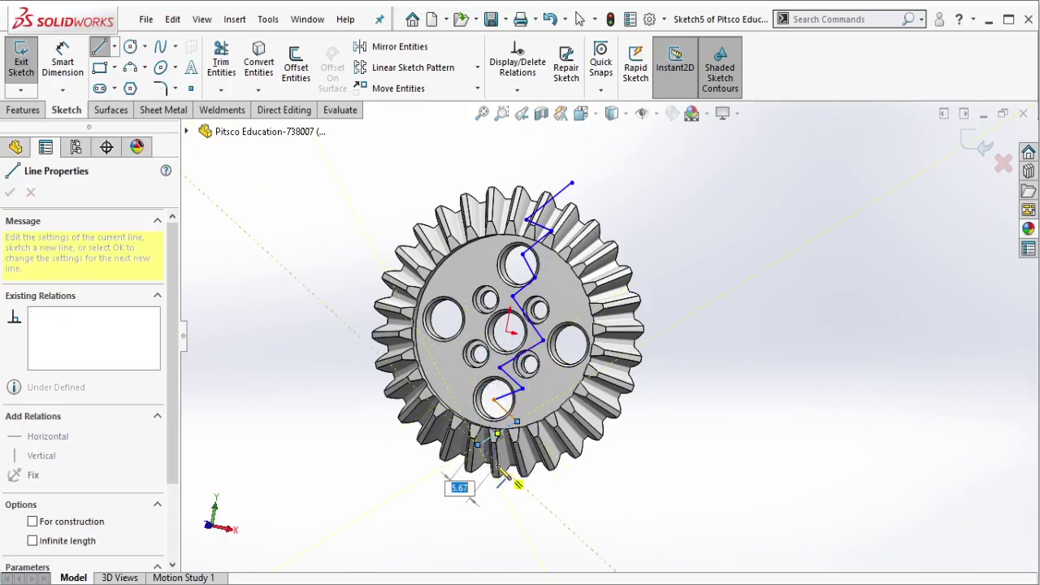
{"action": "left_click", "coordinate": [477, 485]}
{"action": "key", "text": "Escape"}
Split the gear into two bodies along Sketch5 with the Direct Editing Split tool.
{"action": "middle_click_drag", "start_coordinate": [581, 351], "coordinate": [541, 357]}
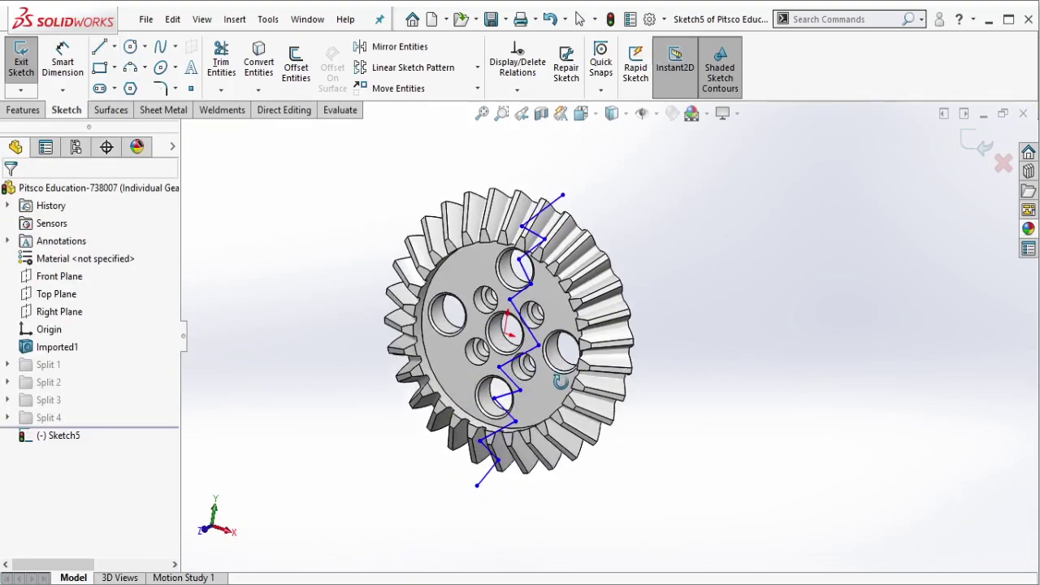
{"action": "key", "text": "ctrl+8"}
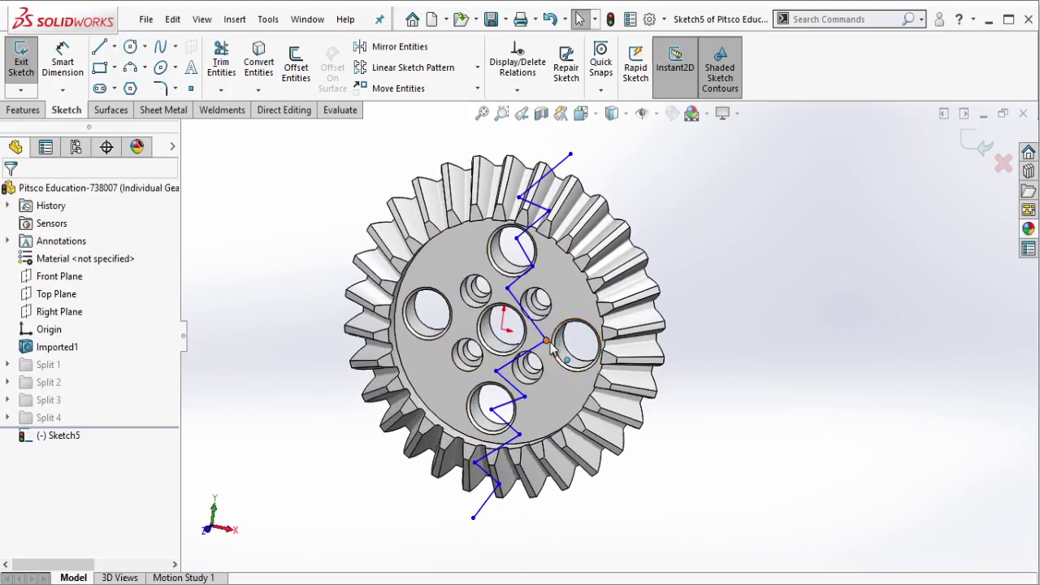
{"action": "key", "text": "ctrl+shift+z"}
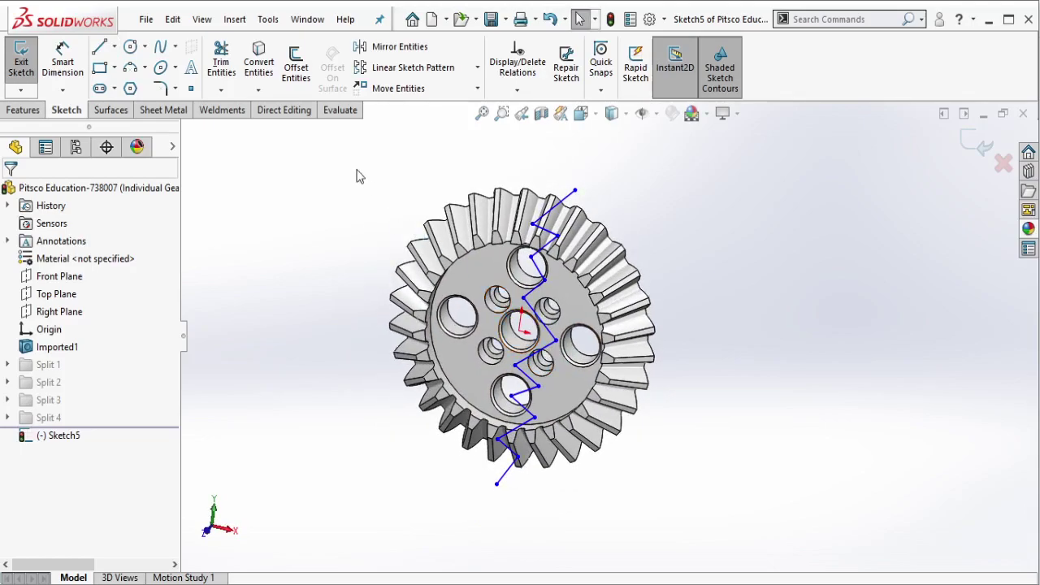
{"action": "left_click", "coordinate": [270, 112]}
{"action": "left_click", "coordinate": [297, 58]}
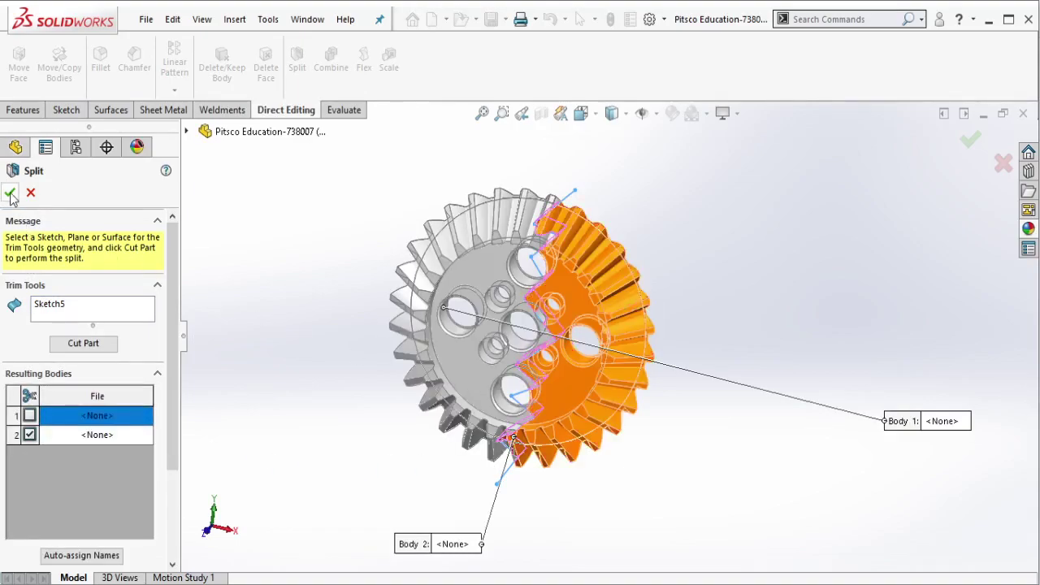
{"action": "key", "text": "Return"}
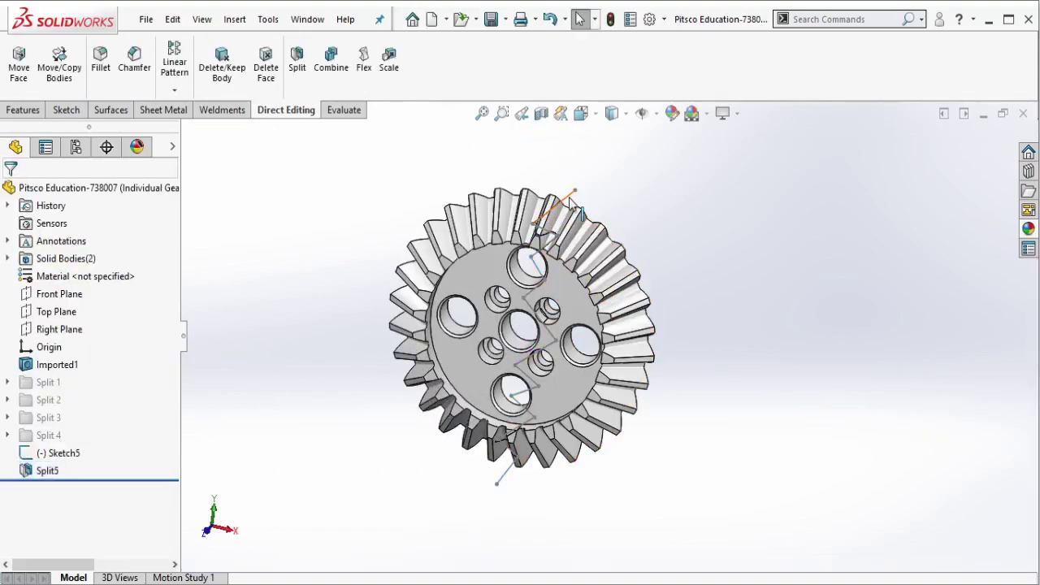
Hide the zigzag Sketch5.
{"action": "left_click", "coordinate": [571, 203]}
{"action": "left_click", "coordinate": [635, 152]}
{"action": "middle_click_drag", "start_coordinate": [630, 159], "coordinate": [604, 201]}
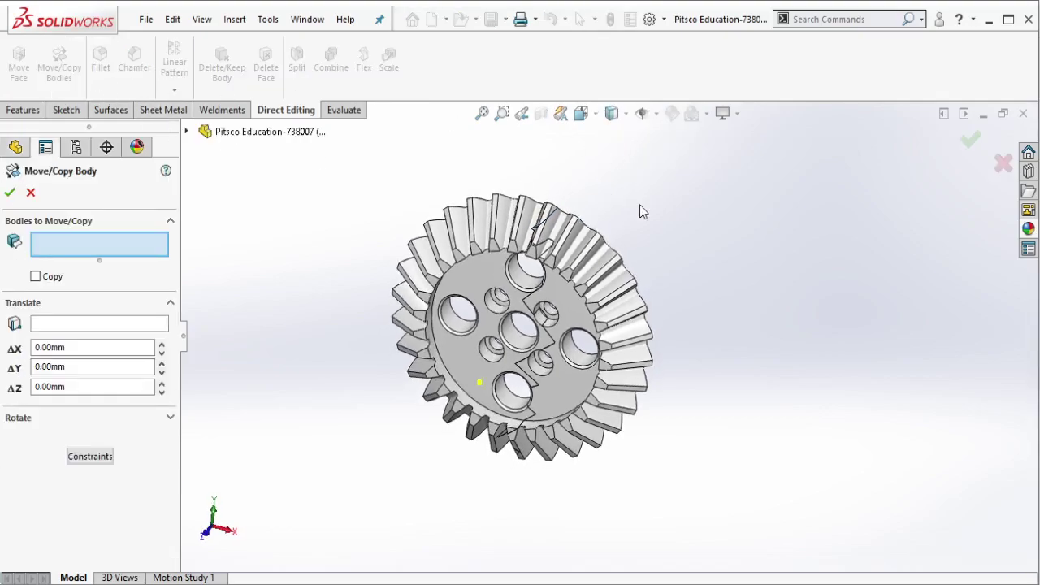
Move the gear's right half about 33 mm to the right, away from the left half.
{"action": "left_click", "coordinate": [638, 313]}
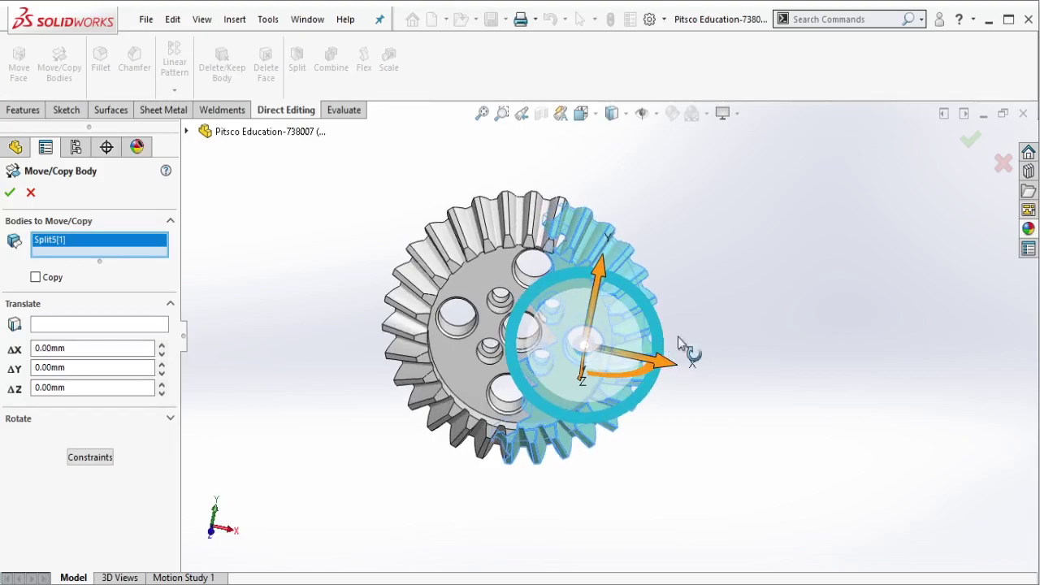
{"action": "mouse_move", "coordinate": [618, 337]}
{"action": "left_mouse_down"}
{"action": "mouse_move", "coordinate": [691, 372]}
{"action": "mouse_move", "coordinate": [764, 383]}
{"action": "mouse_move", "coordinate": [768, 366]}
{"action": "left_mouse_up"}
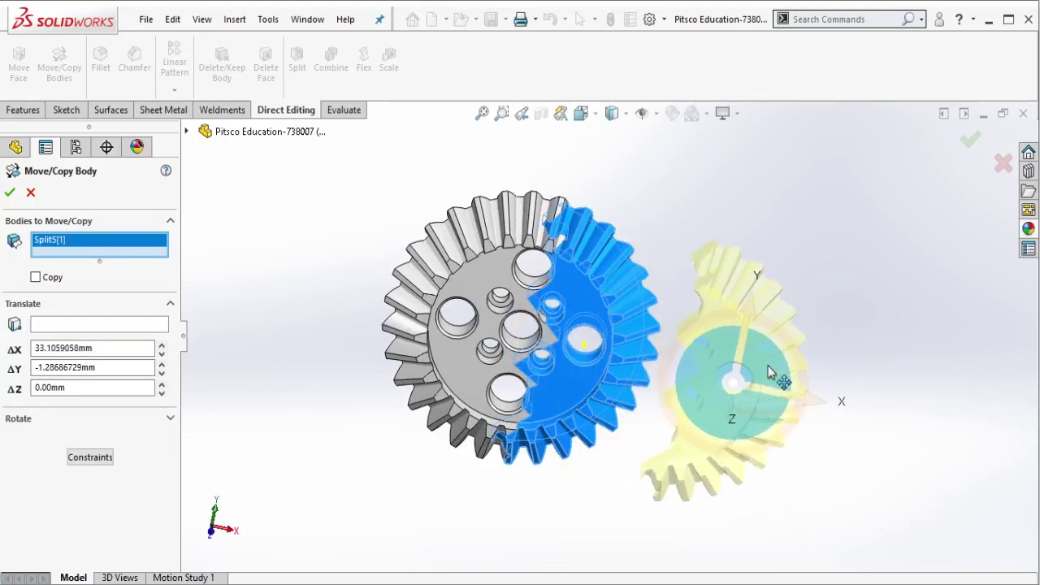
{"action": "left_click", "coordinate": [10, 193]}
{"action": "mouse_move", "coordinate": [499, 290]}
{"action": "middle_mouse_down"}
{"action": "mouse_move", "coordinate": [477, 257]}
{"action": "mouse_move", "coordinate": [568, 416]}
{"action": "middle_mouse_up"}
{"action": "left_click", "coordinate": [50, 472]}
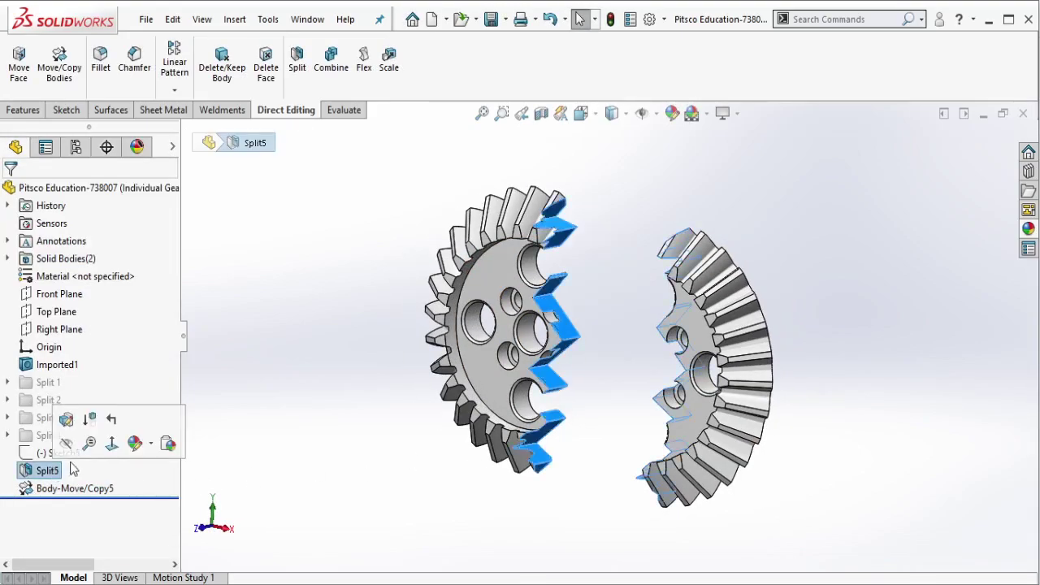
Colour the Split5 zigzag cut faces green.
{"action": "left_click", "coordinate": [135, 443]}
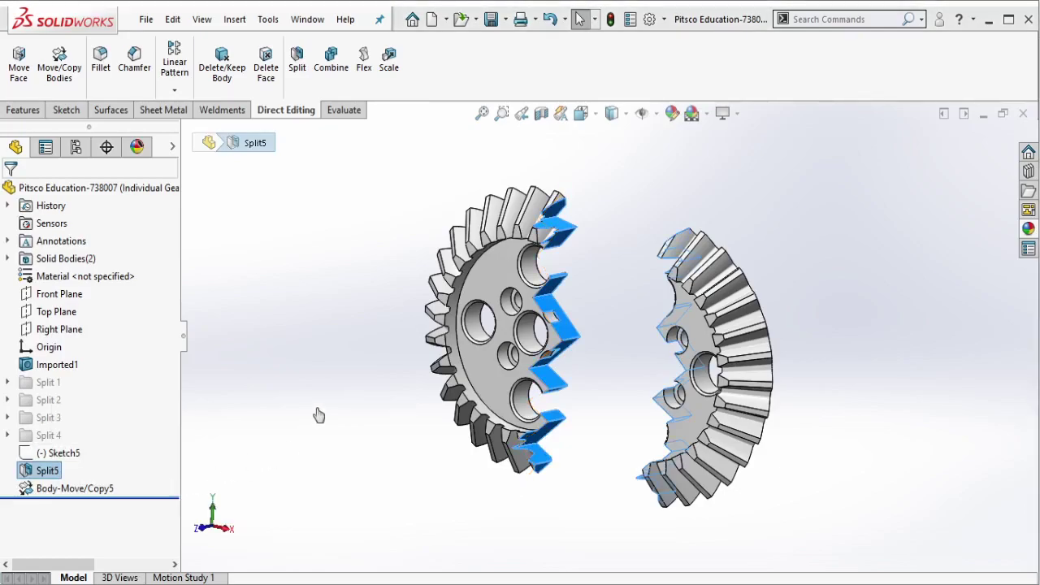
{"action": "left_click", "coordinate": [300, 344]}
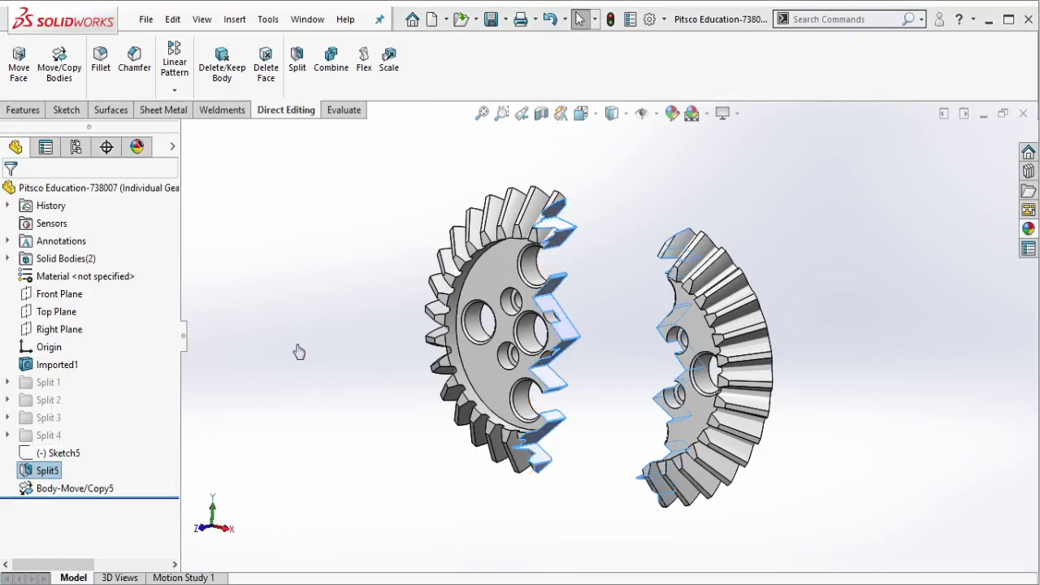
{"action": "left_click", "coordinate": [84, 527]}
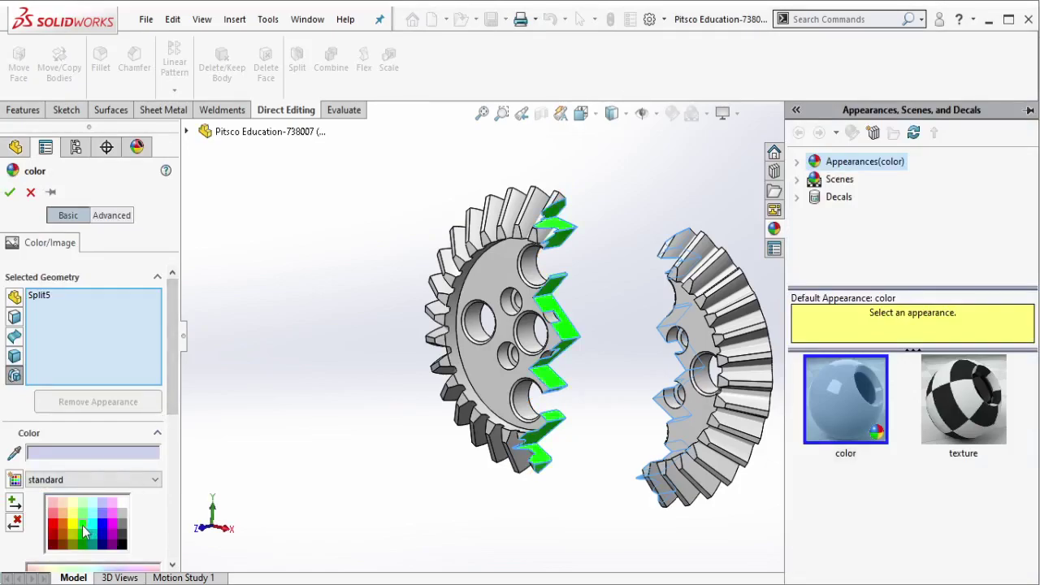
{"action": "key", "text": "Return"}
{"action": "mouse_move", "coordinate": [319, 327]}
{"action": "middle_mouse_down"}
{"action": "mouse_move", "coordinate": [661, 375]}
{"action": "mouse_move", "coordinate": [655, 398]}
{"action": "middle_mouse_up"}
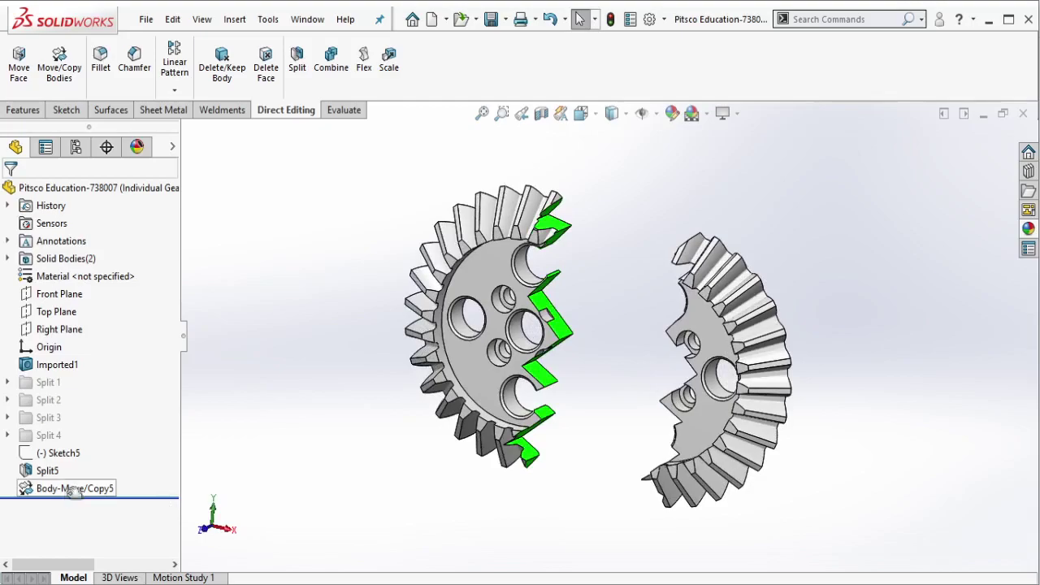
Group Sketch5 through Body-Move/Copy5 into a new folder named Split 5.
{"action": "left_click", "coordinate": [51, 453]}
{"action": "left_click", "coordinate": [56, 488], "text": "shift"}
{"action": "right_click", "coordinate": [71, 480]}
{"action": "key", "text": "Escape"}
{"action": "type", "text": "Split 5"}
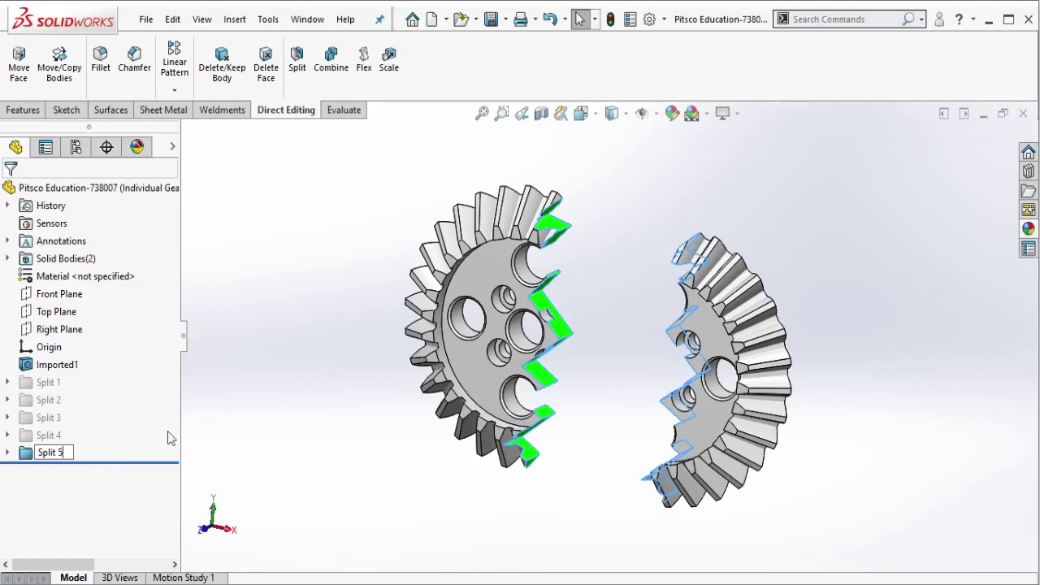
{"action": "key", "text": "Return"}
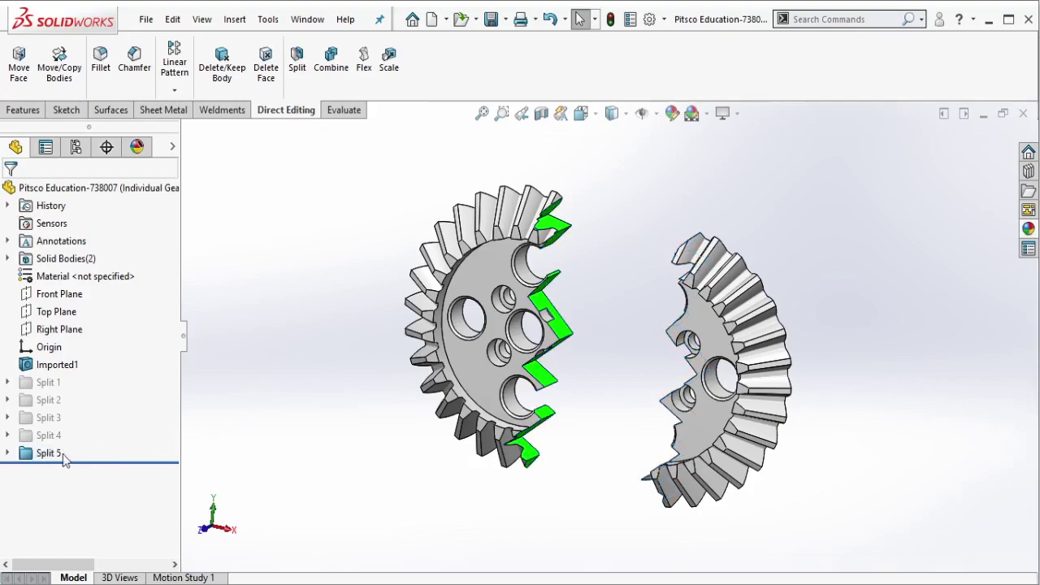
{"action": "left_click", "coordinate": [50, 453]}
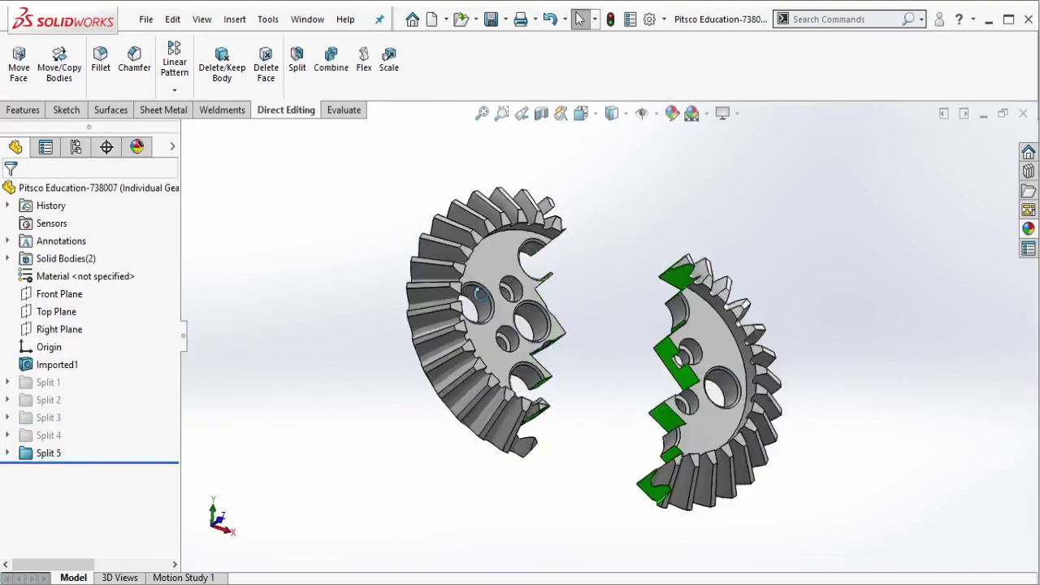
Suppress the Split 5 folder and start a new sketch on the gear's front face.
{"action": "left_click", "coordinate": [42, 454]}
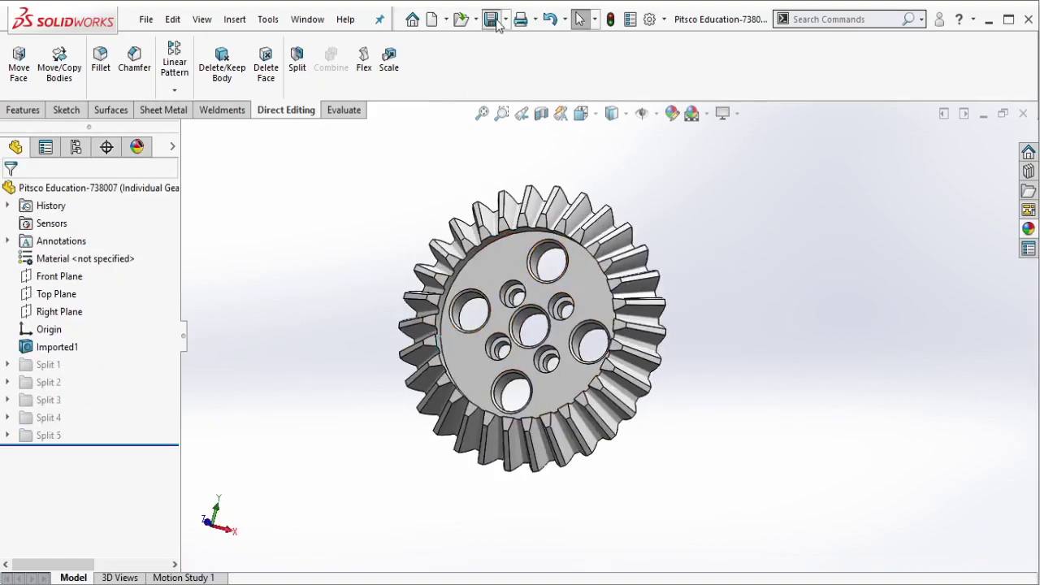
{"action": "mouse_move", "coordinate": [578, 174]}
{"action": "middle_mouse_down"}
{"action": "mouse_move", "coordinate": [669, 258]}
{"action": "mouse_move", "coordinate": [723, 351]}
{"action": "middle_mouse_up"}
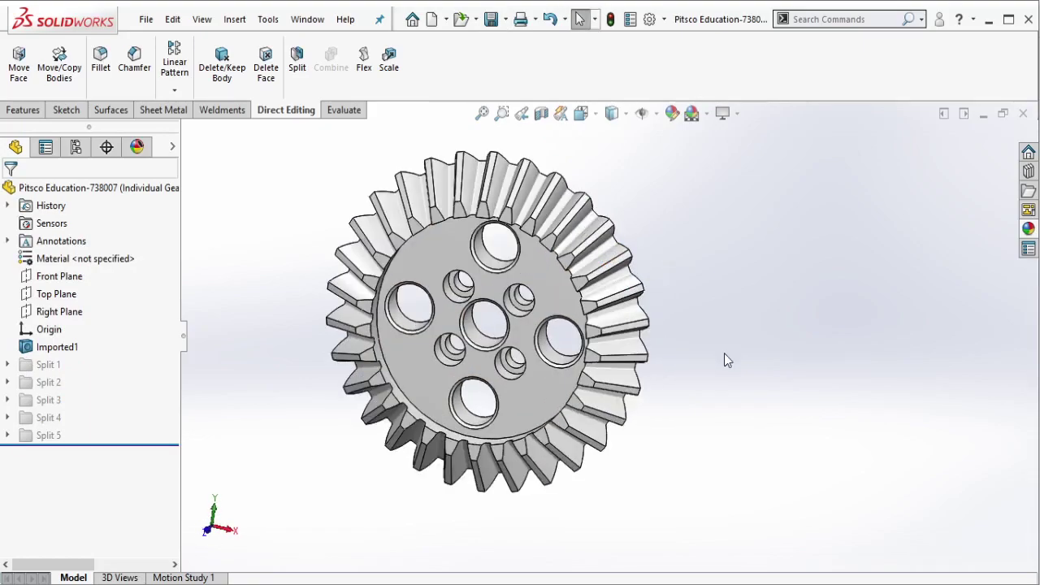
{"action": "left_click", "coordinate": [547, 288]}
{"action": "left_click", "coordinate": [616, 234]}
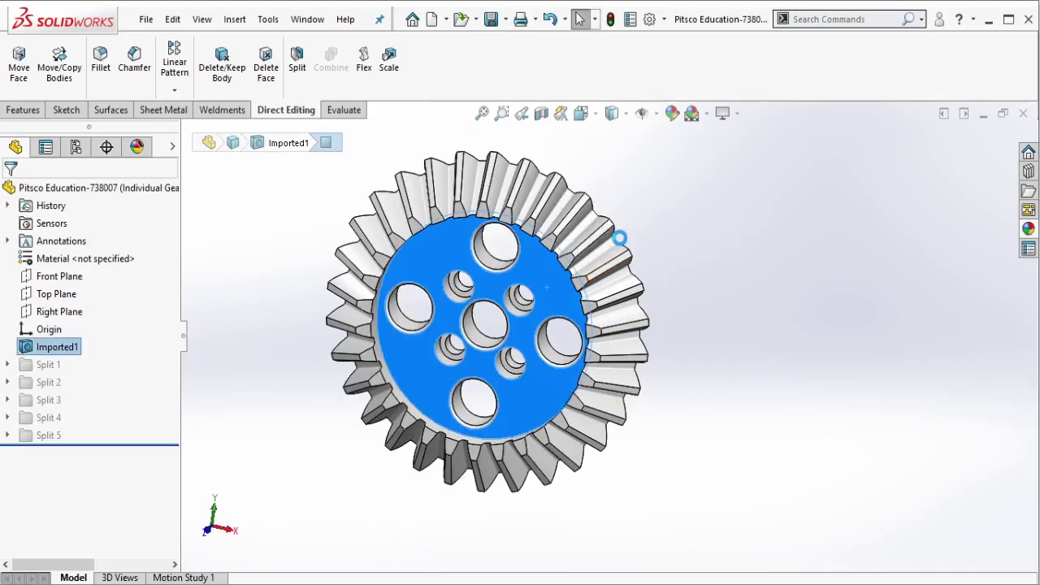
{"action": "mouse_move", "coordinate": [611, 296]}
{"action": "middle_mouse_down"}
{"action": "mouse_move", "coordinate": [598, 294]}
{"action": "mouse_move", "coordinate": [604, 317]}
{"action": "mouse_move", "coordinate": [564, 294]}
{"action": "middle_mouse_up"}
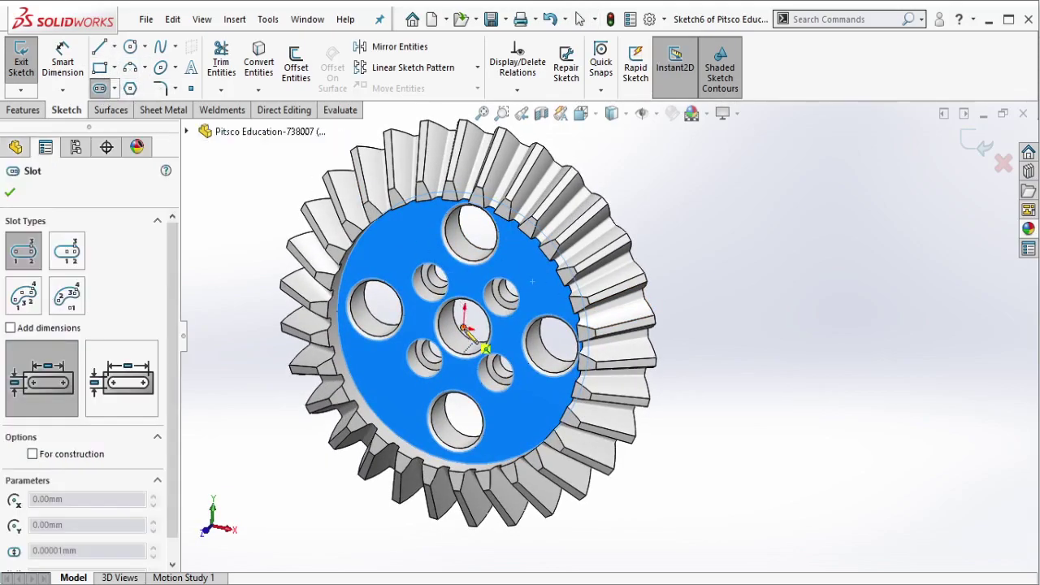
Draw a straight slot from the gear centre out past the top teeth.
{"action": "left_click", "coordinate": [465, 325]}
{"action": "scroll", "coordinate": [496, 300], "scroll_direction": "down", "scroll_amount": 3}
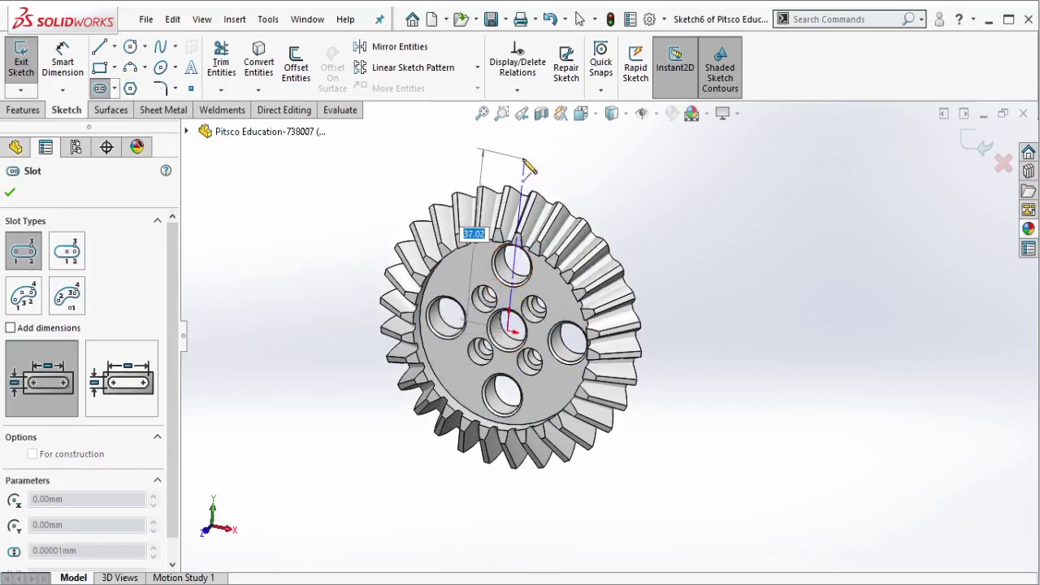
{"action": "left_click", "coordinate": [533, 168]}
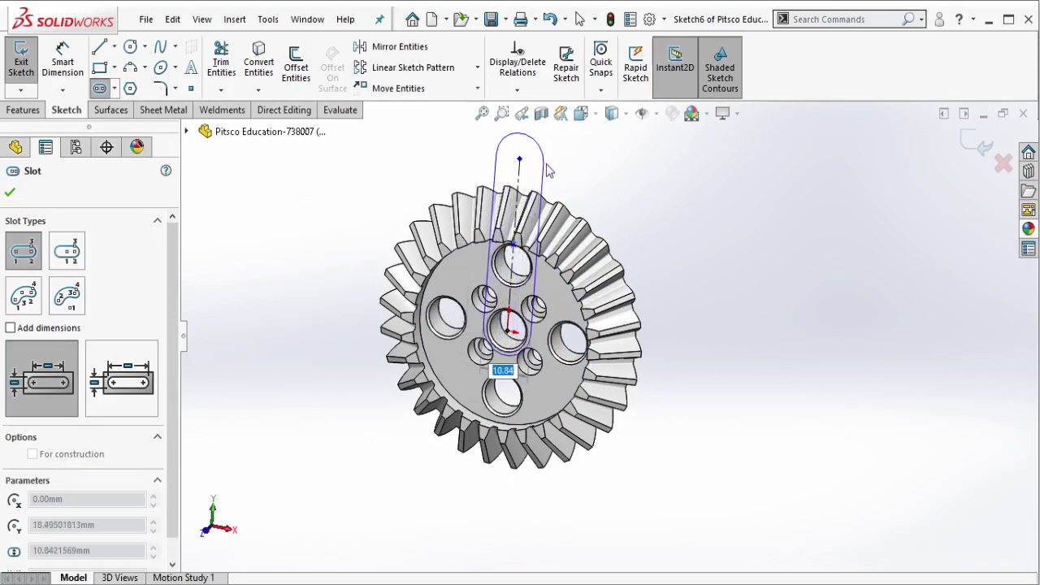
{"action": "left_click", "coordinate": [549, 172]}
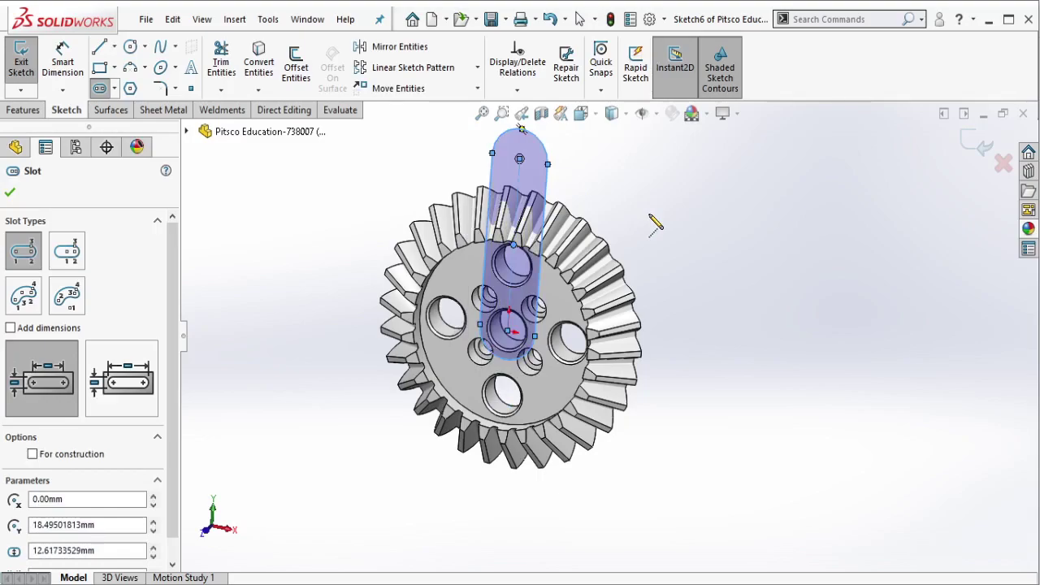
{"action": "key", "text": "Escape"}
Split the gear along the slot Sketch6 using Cut Part.
{"action": "left_click", "coordinate": [292, 114]}
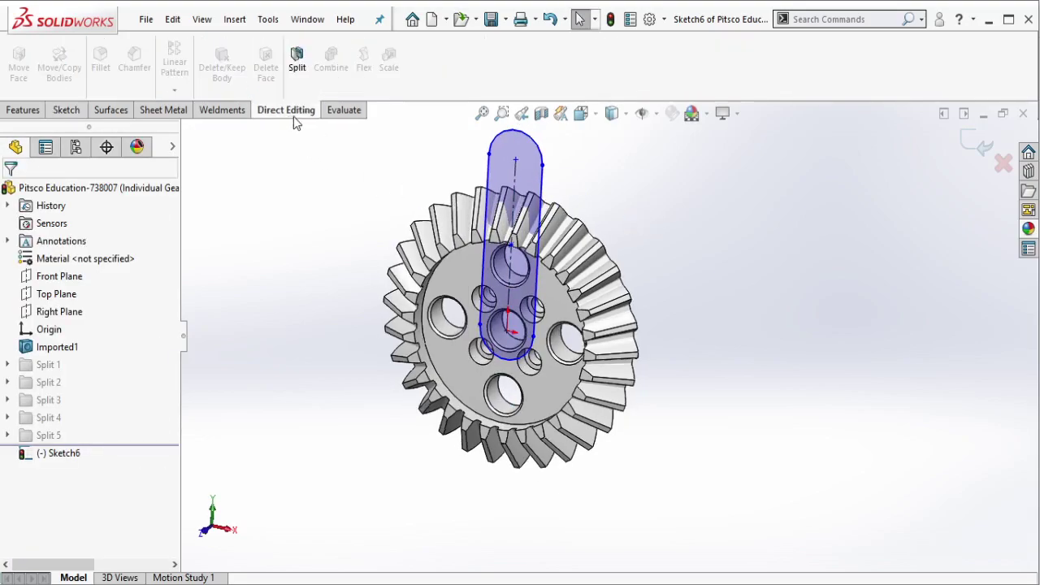
{"action": "left_click", "coordinate": [296, 63]}
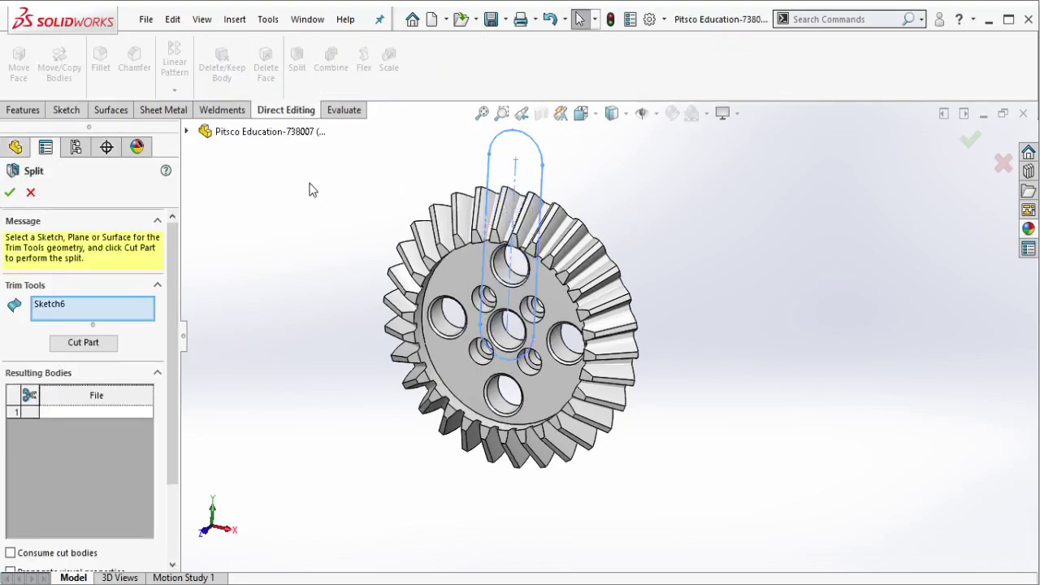
{"action": "left_click", "coordinate": [126, 412]}
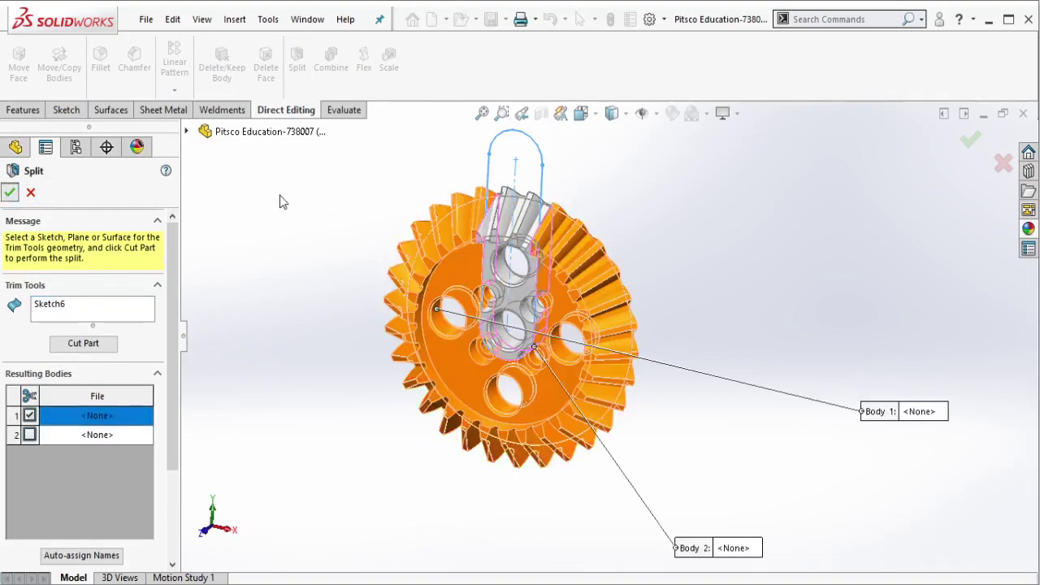
{"action": "left_click", "coordinate": [9, 191]}
Hide Sketch6 and lift the slot-shaped piece about 40 mm up out of the gear.
{"action": "left_click", "coordinate": [543, 182]}
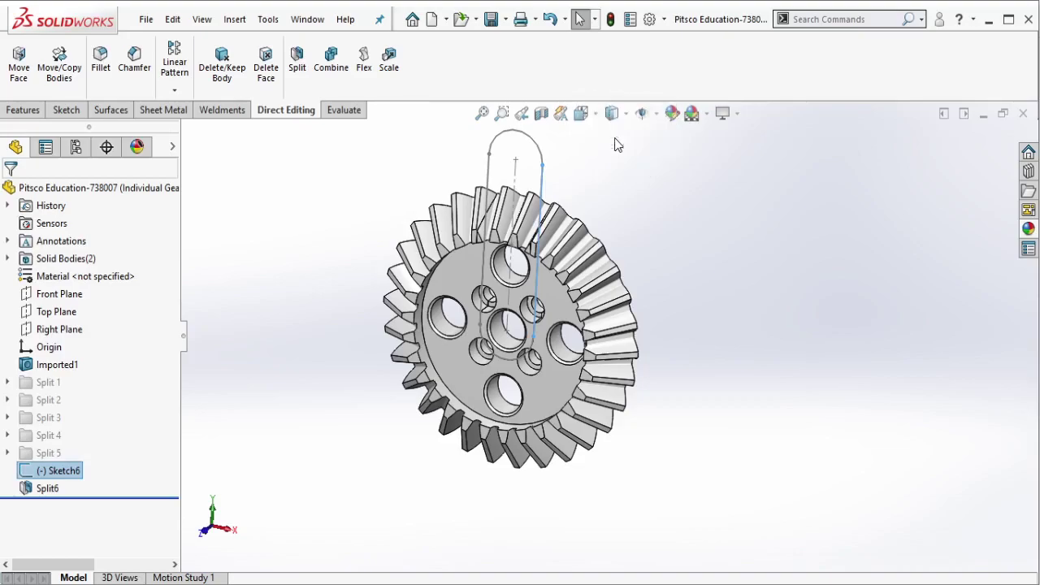
{"action": "left_click", "coordinate": [58, 61]}
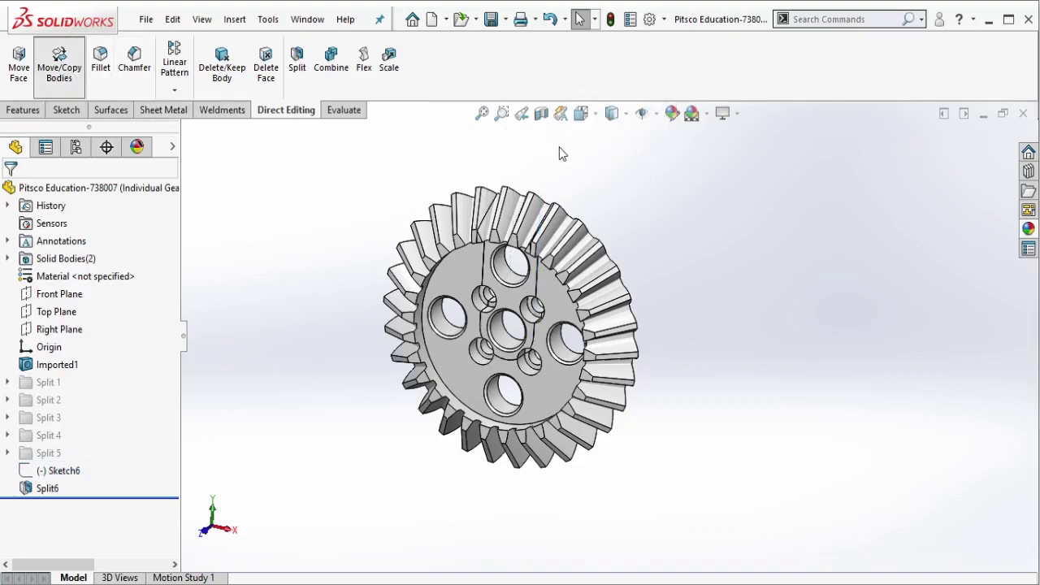
{"action": "left_click", "coordinate": [534, 222]}
{"action": "mouse_move", "coordinate": [661, 227]}
{"action": "middle_mouse_down"}
{"action": "mouse_move", "coordinate": [610, 228]}
{"action": "mouse_move", "coordinate": [552, 258]}
{"action": "middle_mouse_up"}
{"action": "left_click_drag", "start_coordinate": [552, 258], "coordinate": [555, 141]}
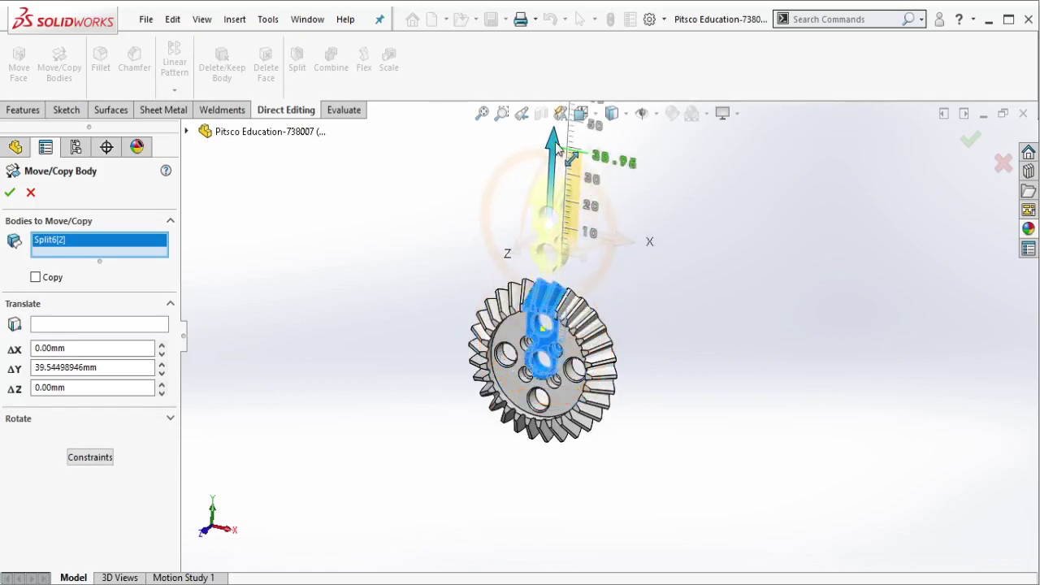
{"action": "key", "text": "Return"}
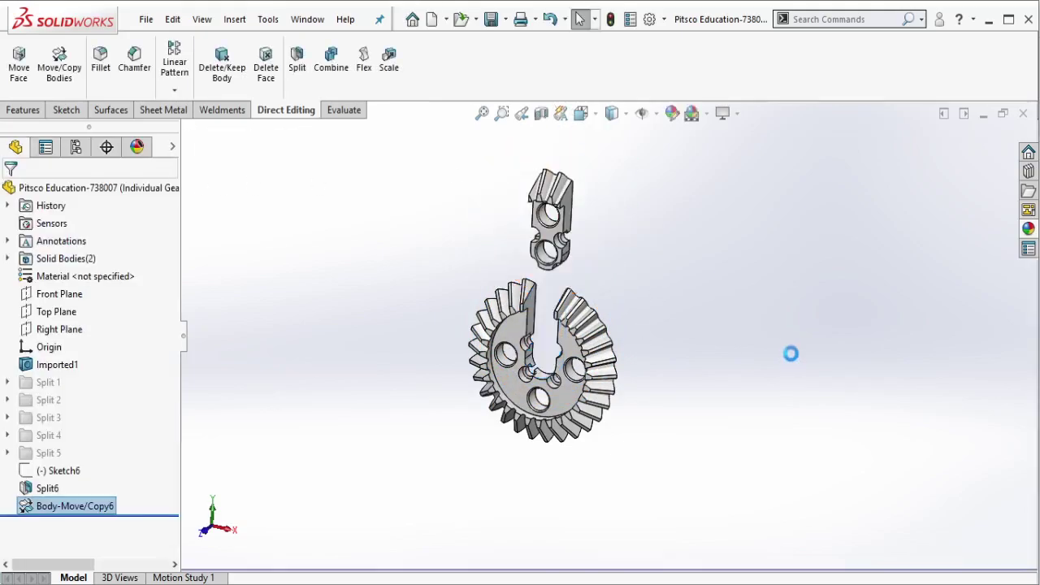
{"action": "mouse_move", "coordinate": [792, 355]}
{"action": "middle_mouse_down"}
{"action": "mouse_move", "coordinate": [660, 200]}
{"action": "mouse_move", "coordinate": [599, 214]}
{"action": "middle_mouse_up"}
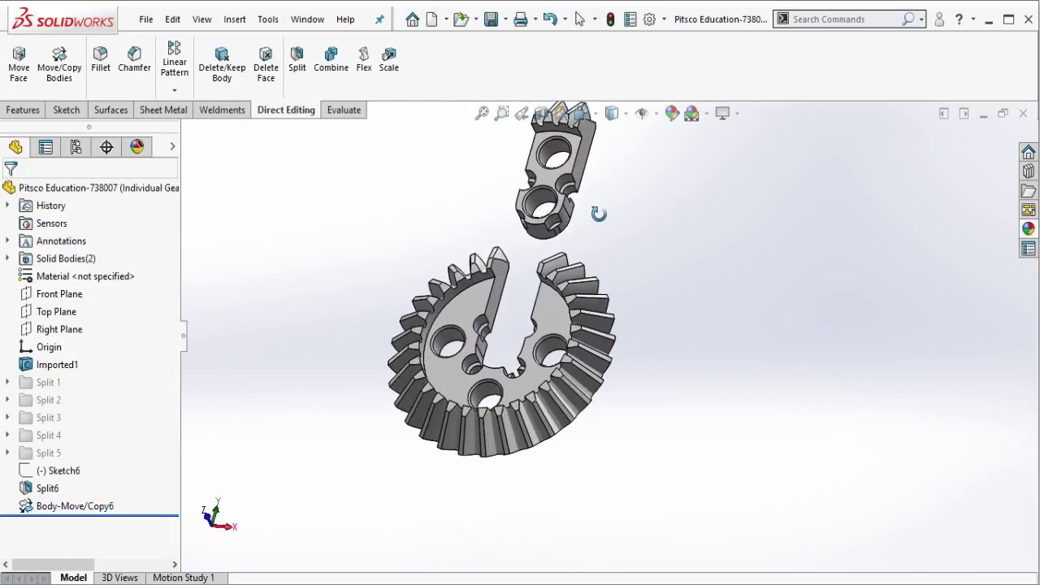
Colour the Split6 cut faces green.
{"action": "left_click", "coordinate": [51, 489]}
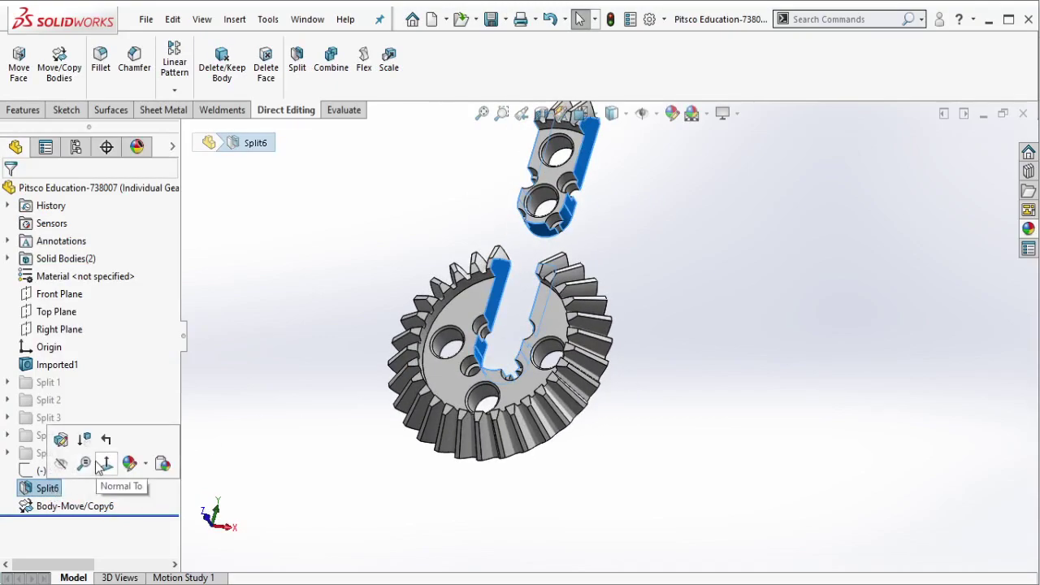
{"action": "key", "text": "Escape"}
{"action": "left_click", "coordinate": [512, 277]}
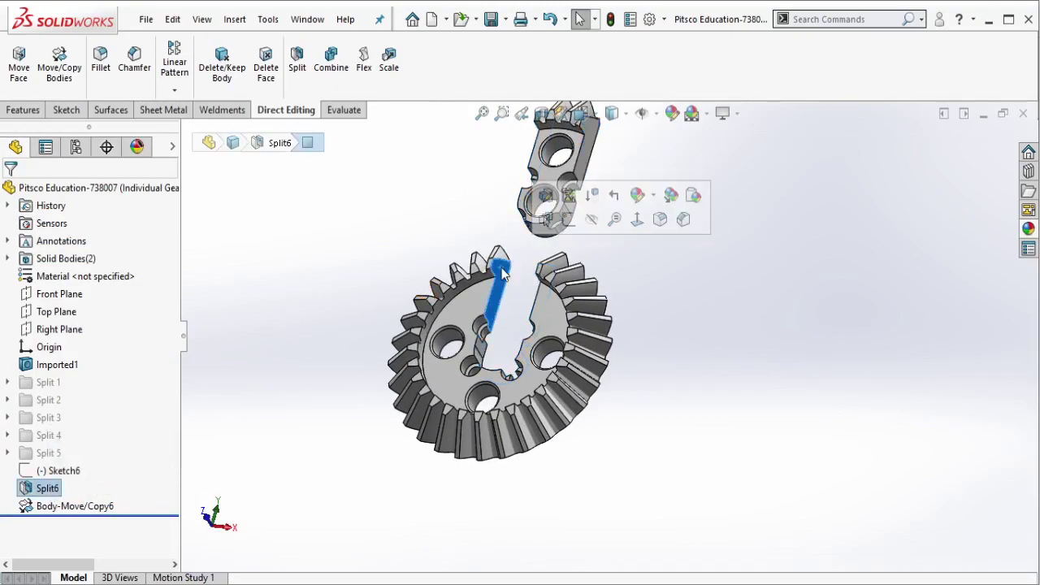
{"action": "left_click", "coordinate": [654, 196]}
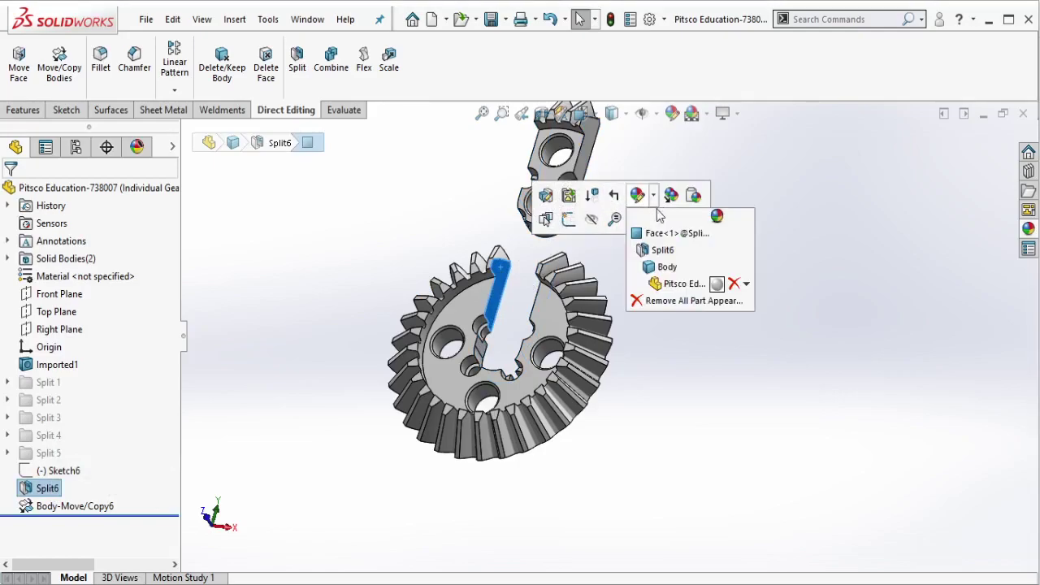
{"action": "left_click", "coordinate": [671, 260]}
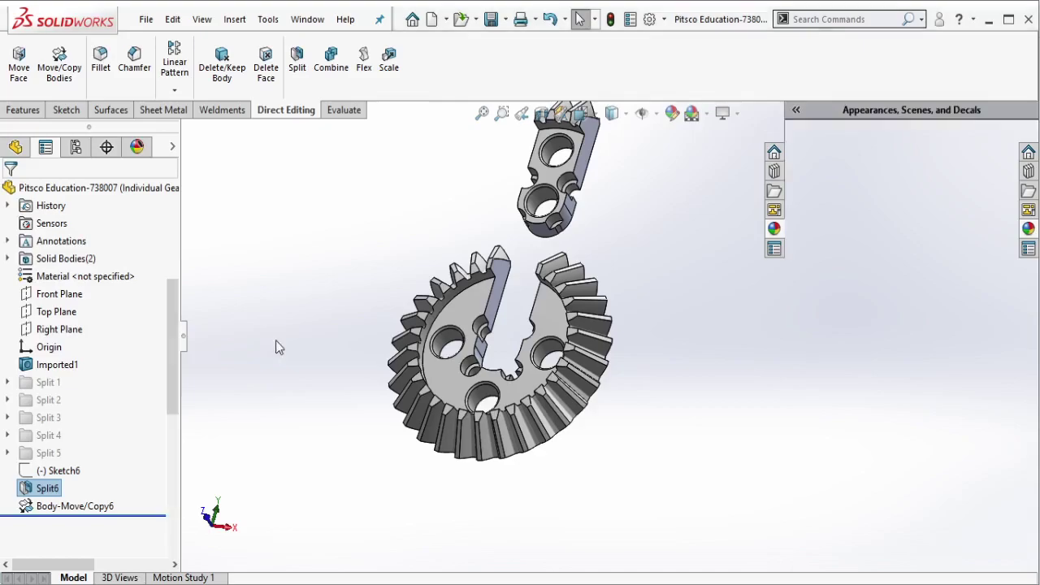
{"action": "left_click", "coordinate": [88, 529]}
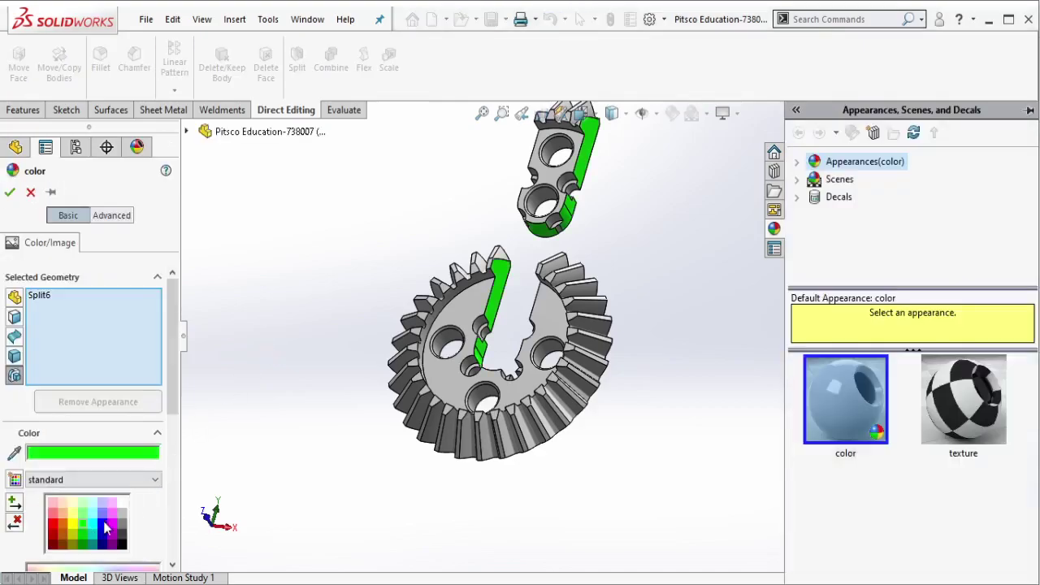
{"action": "left_click", "coordinate": [10, 192]}
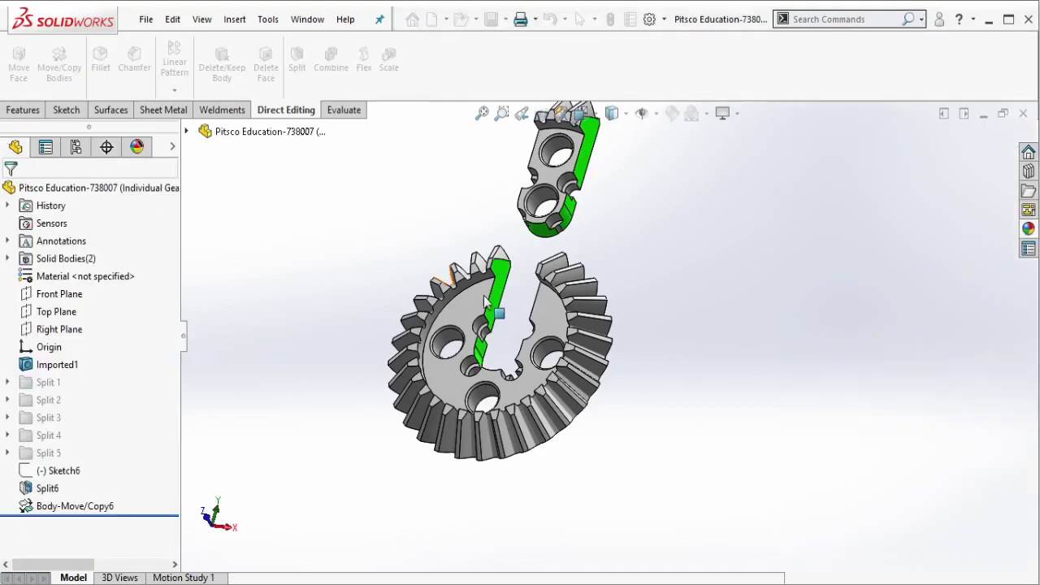
Group Sketch6 through Body-Move/Copy6 into a new folder named Split 6.
{"action": "left_click", "coordinate": [64, 471]}
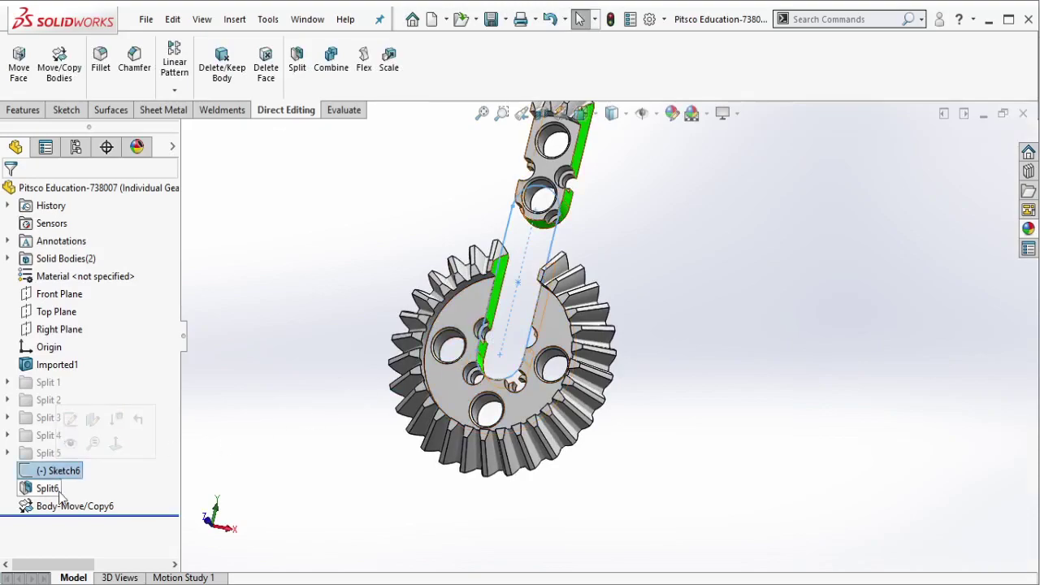
{"action": "left_click", "coordinate": [73, 505], "text": "shift"}
{"action": "right_click", "coordinate": [77, 504]}
{"action": "left_click", "coordinate": [122, 465]}
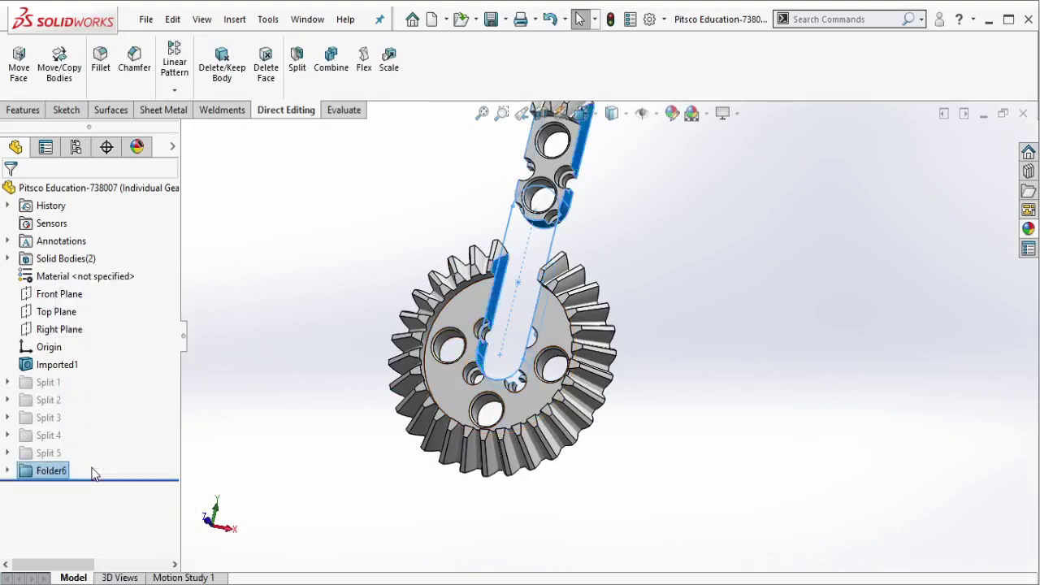
{"action": "type", "text": "Split 6"}
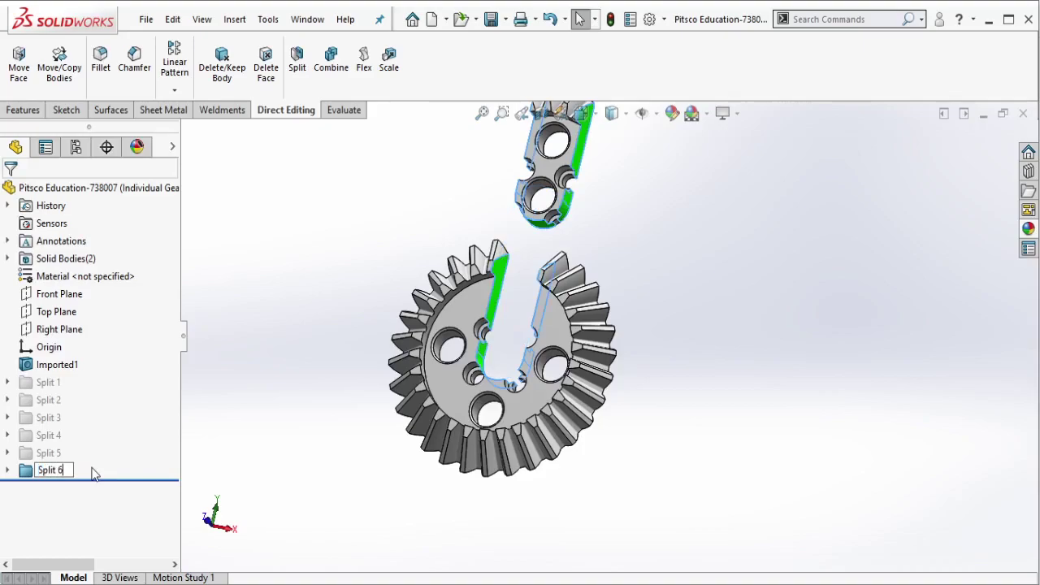
{"action": "left_click", "coordinate": [313, 347]}
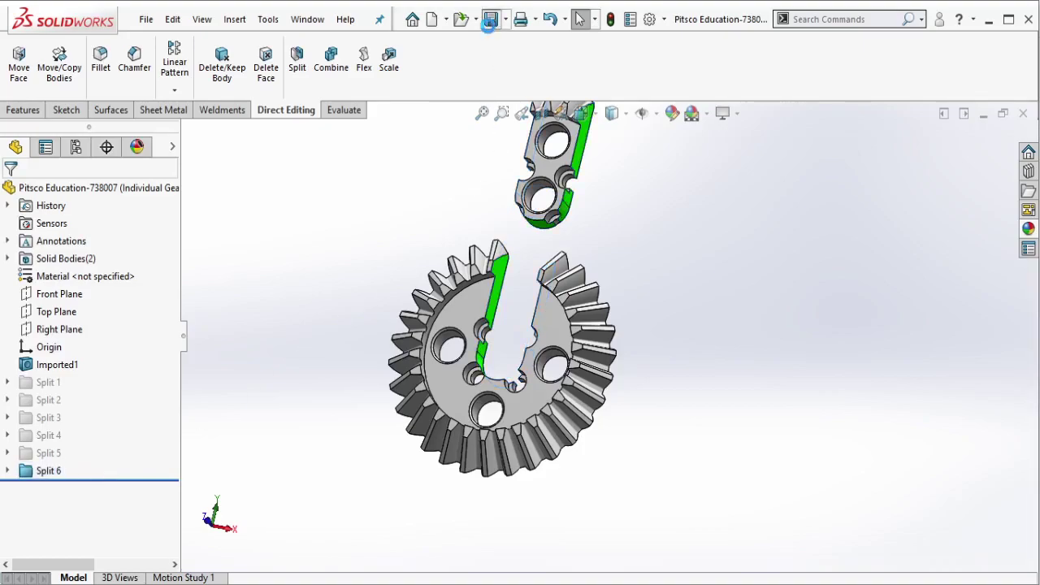
Suppress the Split 6 folder so the gear shows whole again.
{"action": "scroll", "coordinate": [446, 374], "scroll_direction": "up", "scroll_amount": 2}
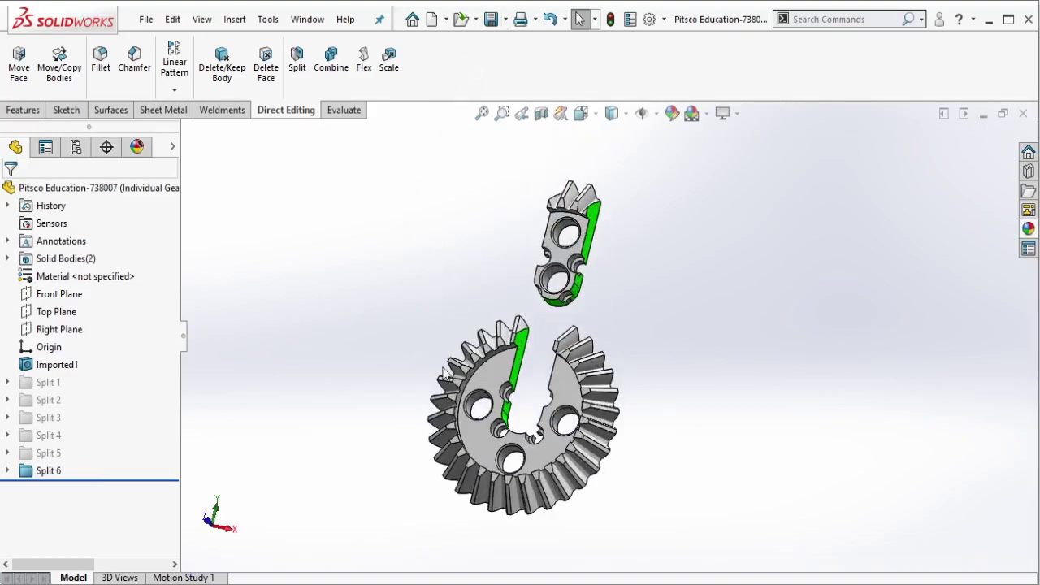
{"action": "left_click", "coordinate": [71, 471]}
{"action": "left_click", "coordinate": [73, 418]}
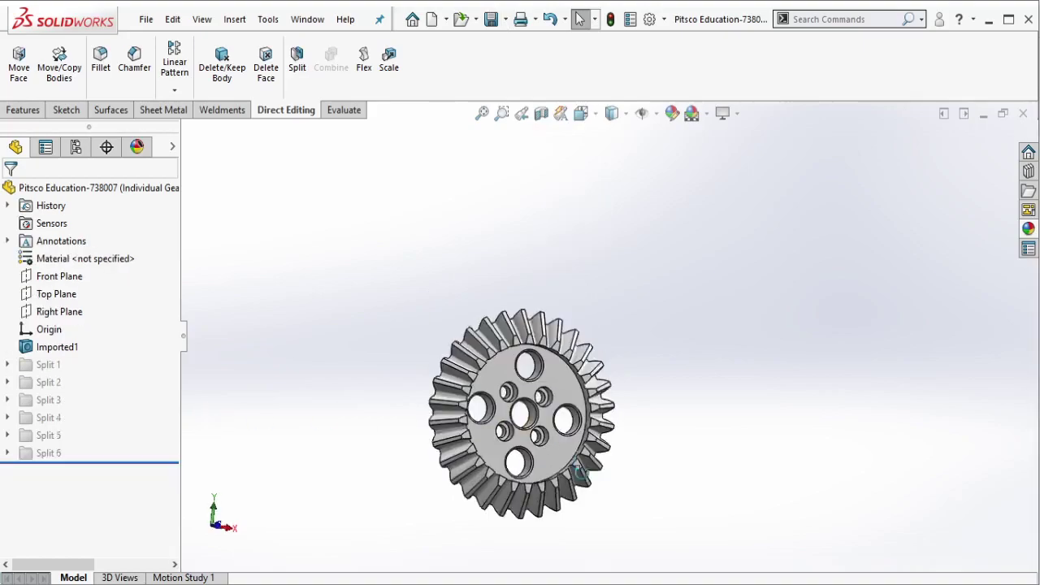
{"action": "mouse_move", "coordinate": [581, 474]}
{"action": "middle_mouse_down"}
{"action": "mouse_move", "coordinate": [520, 378]}
{"action": "mouse_move", "coordinate": [504, 390]}
{"action": "middle_mouse_up"}
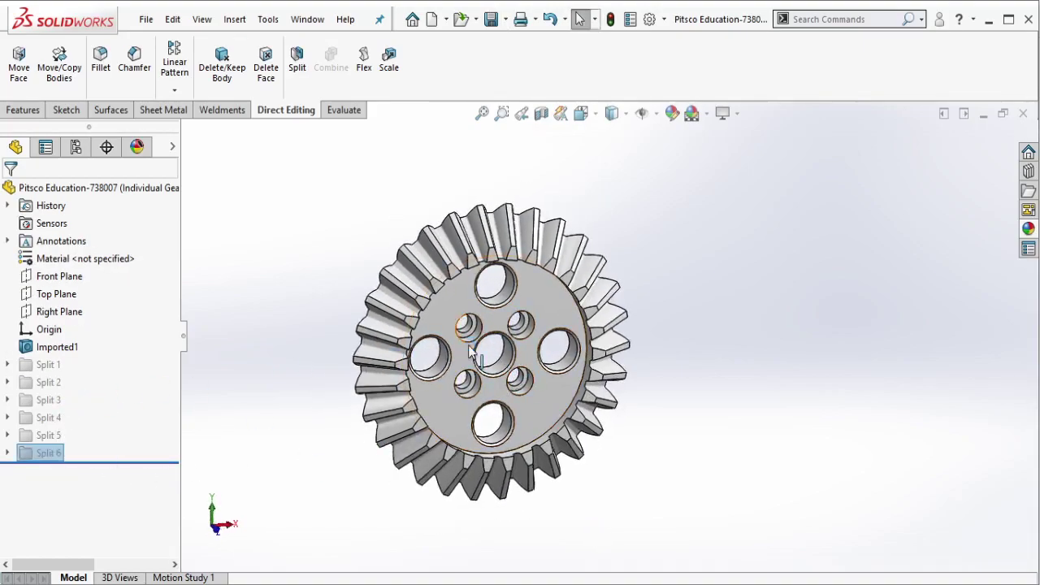
{"action": "mouse_move", "coordinate": [470, 351]}
{"action": "middle_mouse_down"}
{"action": "mouse_move", "coordinate": [518, 318]}
{"action": "mouse_move", "coordinate": [496, 334]}
{"action": "middle_mouse_up"}
{"action": "left_click", "coordinate": [46, 470]}
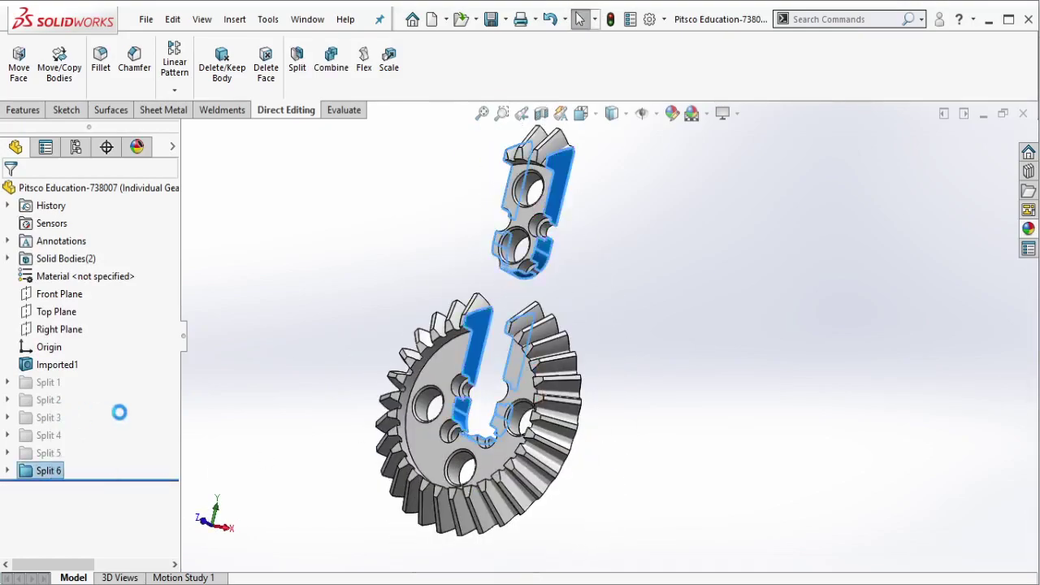
{"action": "mouse_move", "coordinate": [422, 382]}
{"action": "middle_mouse_down"}
{"action": "mouse_move", "coordinate": [449, 496]}
{"action": "mouse_move", "coordinate": [480, 481]}
{"action": "middle_mouse_up"}
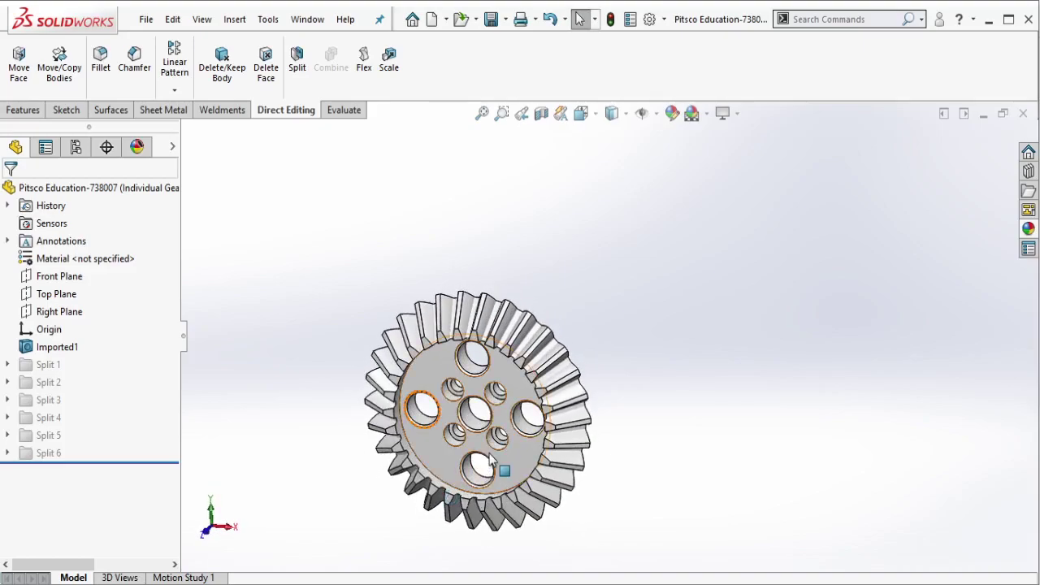
Start a sketch on the gear's front face with a rectangle from the centre to the upper right.
{"action": "left_click", "coordinate": [516, 386]}
{"action": "left_click", "coordinate": [593, 329]}
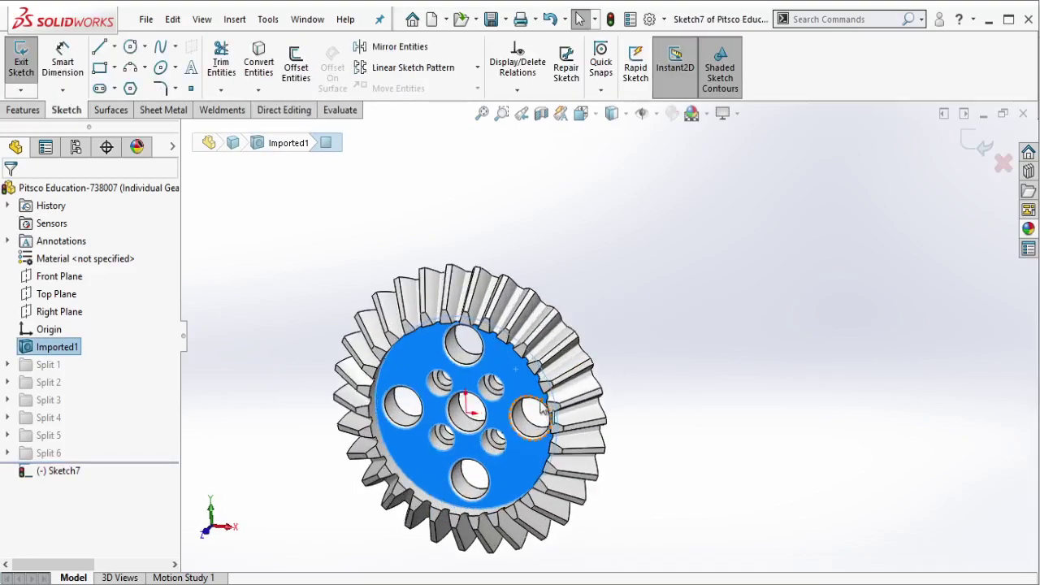
{"action": "key", "text": "Escape"}
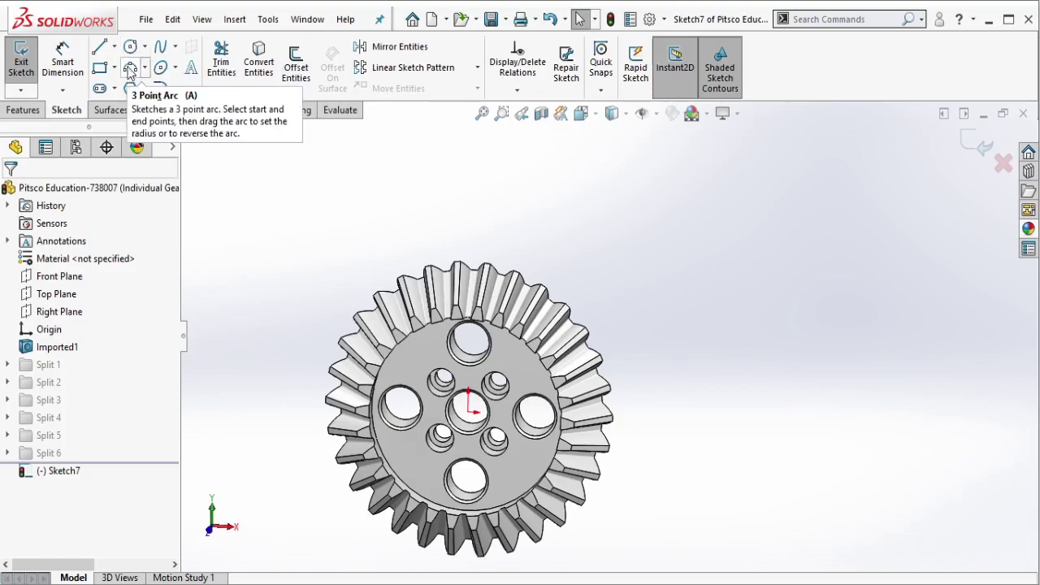
{"action": "left_click", "coordinate": [99, 67]}
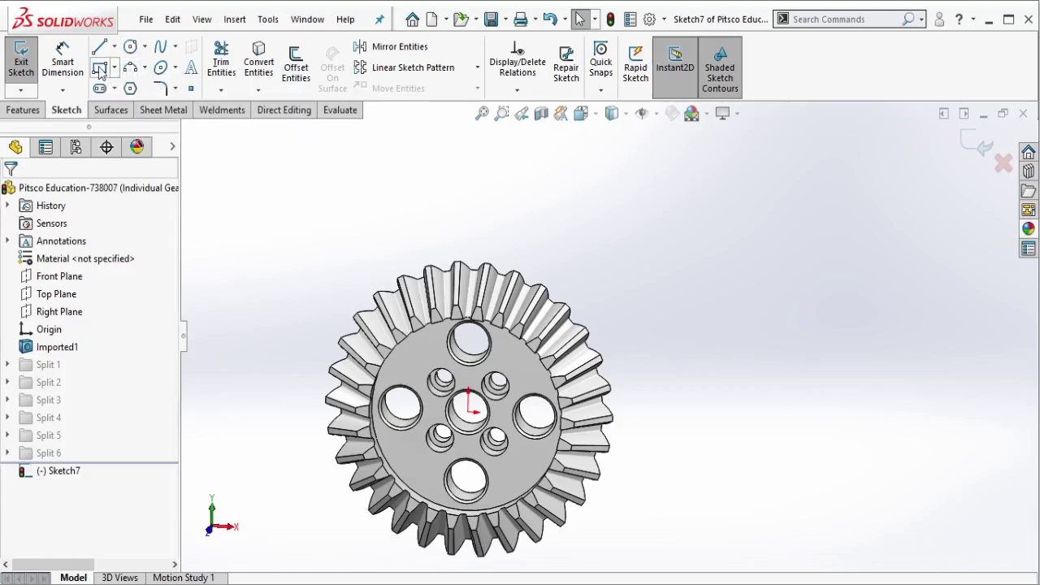
{"action": "left_click", "coordinate": [471, 413]}
{"action": "left_click", "coordinate": [719, 235]}
{"action": "key", "text": "Escape"}
Place a circle's centre below-left of the gear.
{"action": "scroll", "coordinate": [587, 449], "scroll_direction": "up", "scroll_amount": 2}
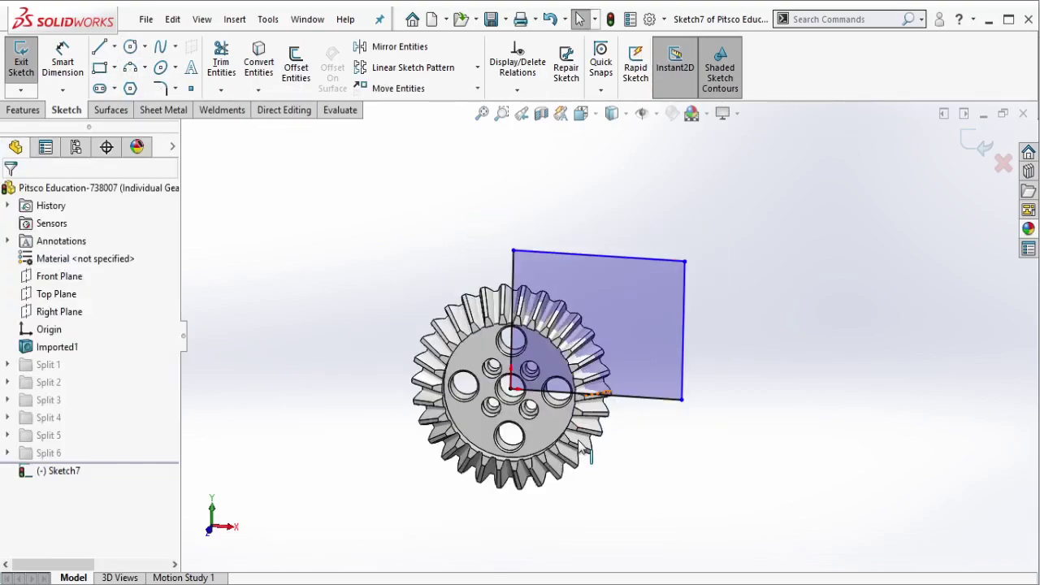
{"action": "middle_click_drag", "start_coordinate": [580, 445], "coordinate": [568, 449]}
{"action": "scroll", "coordinate": [563, 450], "scroll_direction": "down", "scroll_amount": 2}
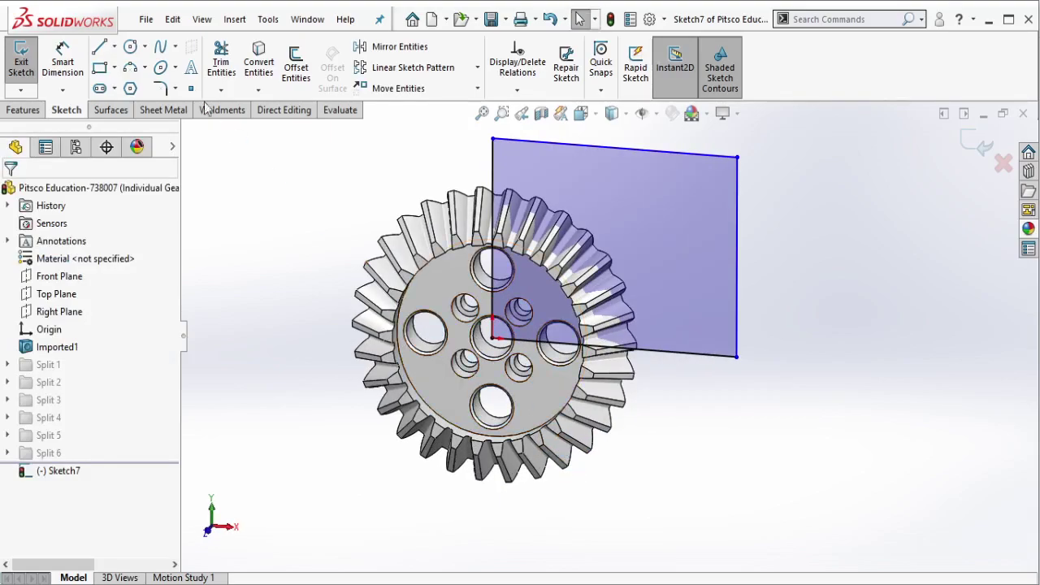
{"action": "left_click", "coordinate": [252, 445]}
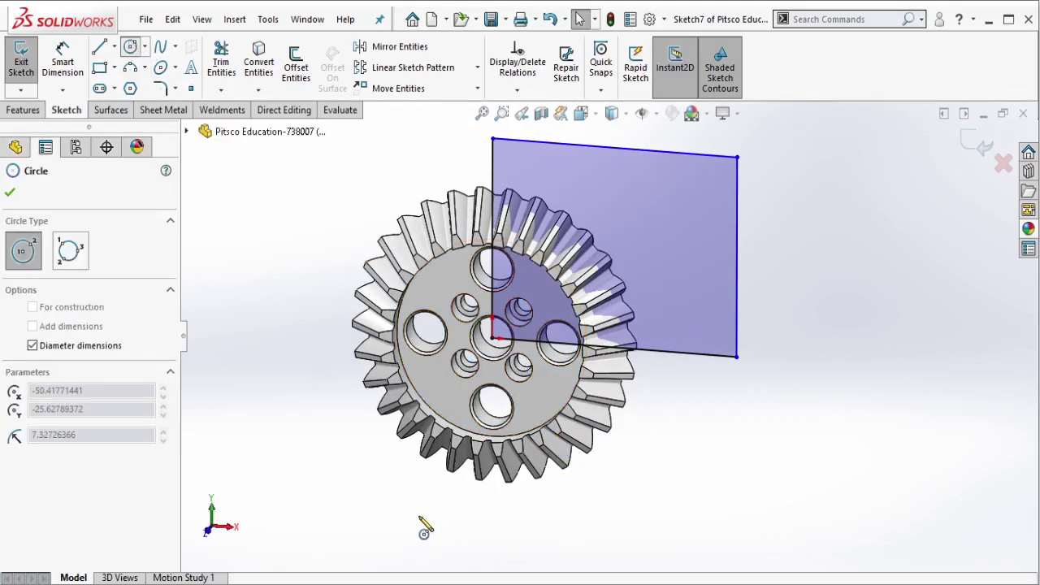
Size the large circle and shift it right so its edge crosses the gear's lower-left side.
{"action": "left_click", "coordinate": [431, 508]}
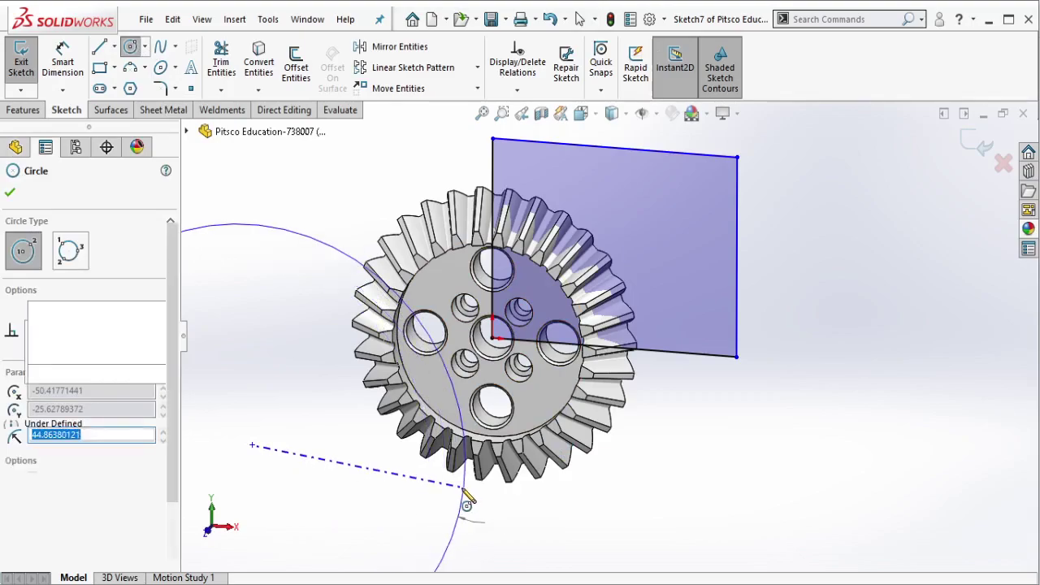
{"action": "key", "text": "Escape"}
{"action": "scroll", "coordinate": [422, 480], "scroll_direction": "up", "scroll_amount": 2}
{"action": "left_click_drag", "start_coordinate": [360, 412], "coordinate": [379, 423]}
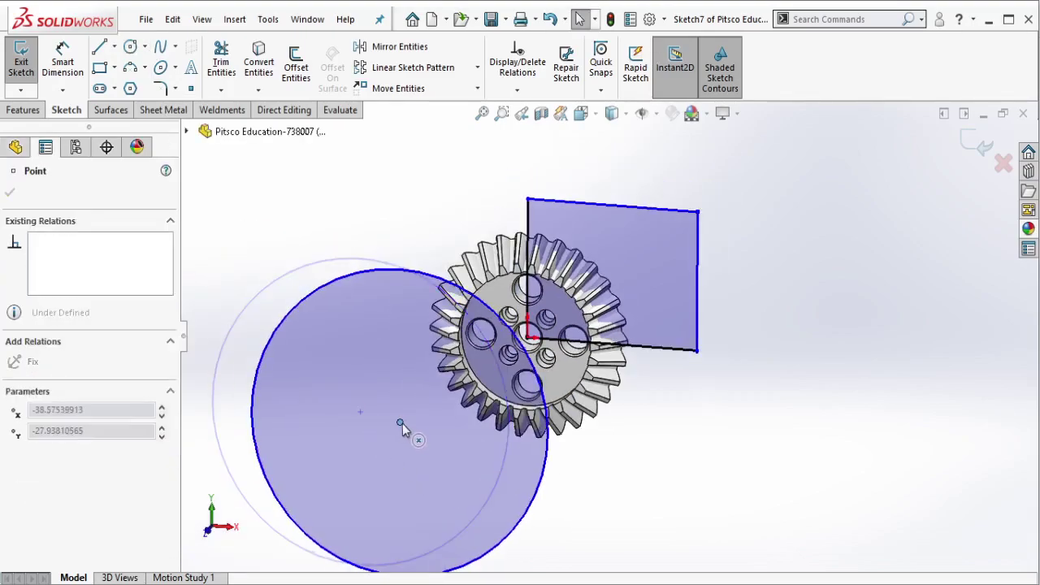
{"action": "mouse_move", "coordinate": [569, 410]}
{"action": "middle_mouse_down"}
{"action": "mouse_move", "coordinate": [576, 347]}
{"action": "mouse_move", "coordinate": [561, 391]}
{"action": "mouse_move", "coordinate": [574, 389]}
{"action": "middle_mouse_up"}
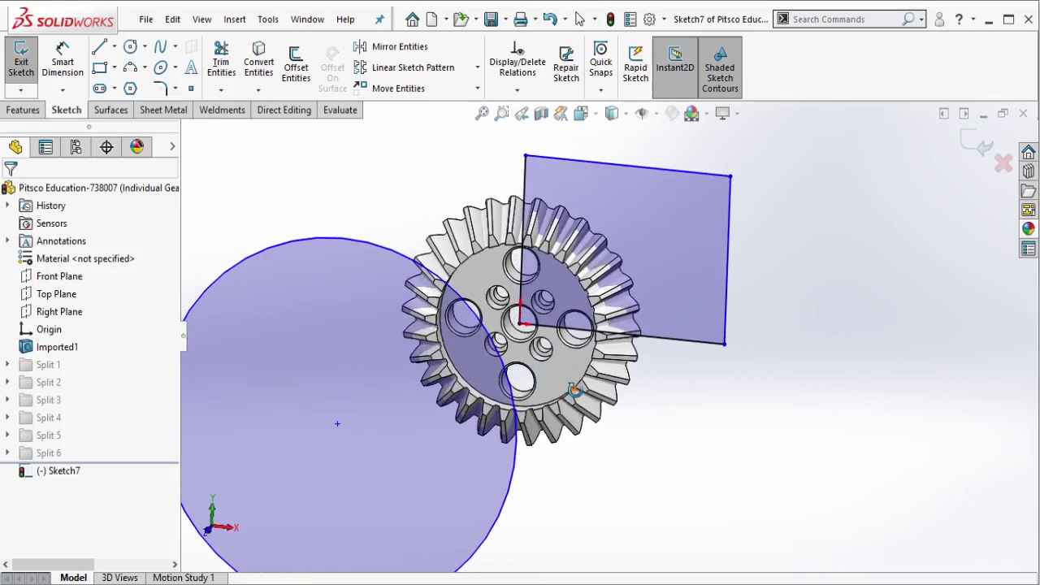
{"action": "middle_click_drag", "start_coordinate": [679, 385], "coordinate": [369, 248]}
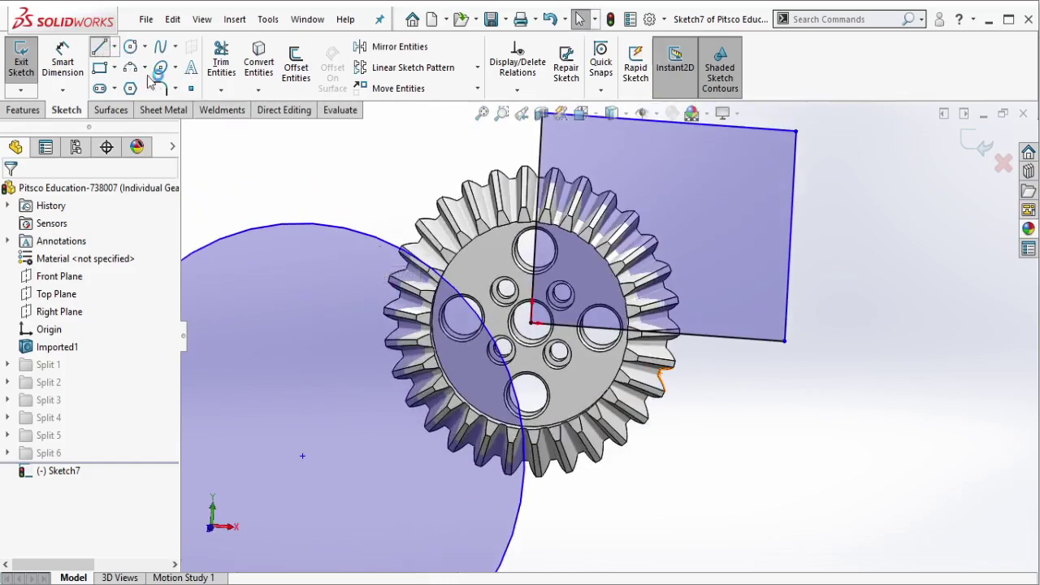
Draw an eight-point zigzag line from above the gear, past the centre hole, to below it.
{"action": "left_click", "coordinate": [455, 135]}
{"action": "left_click", "coordinate": [460, 227]}
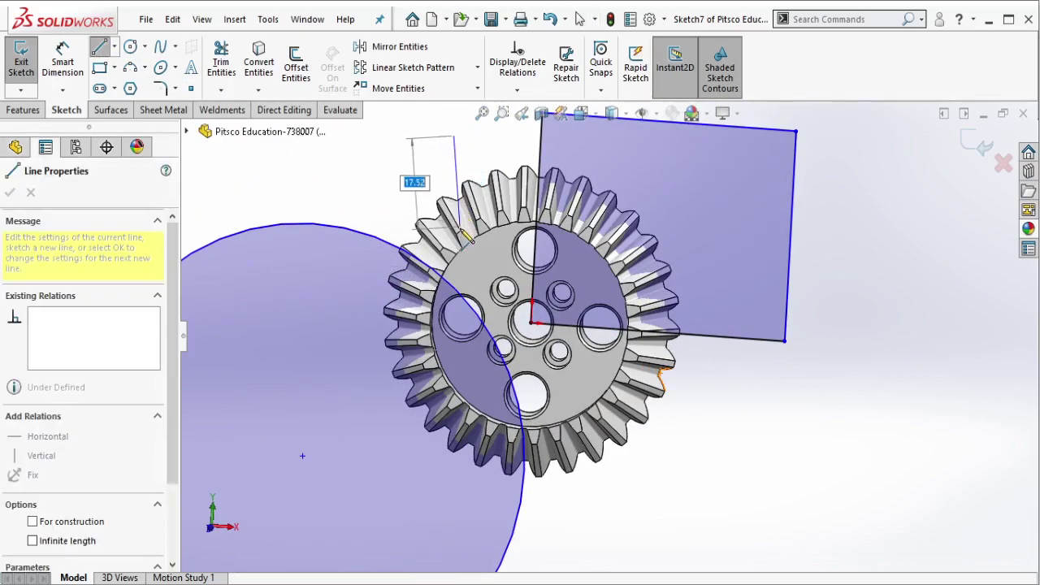
{"action": "left_click", "coordinate": [495, 253]}
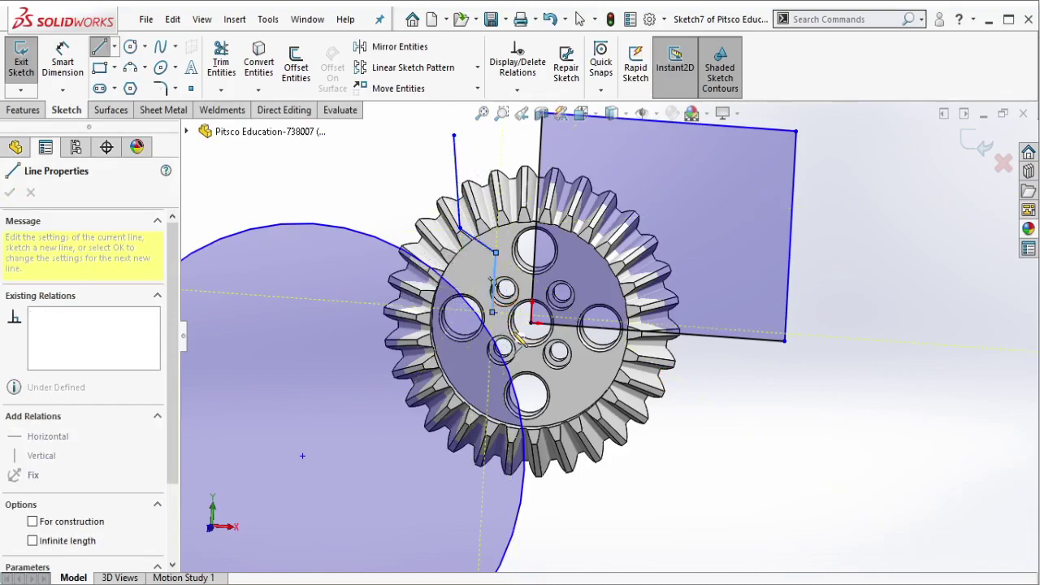
{"action": "left_click", "coordinate": [492, 312]}
{"action": "left_click", "coordinate": [530, 338]}
{"action": "left_click", "coordinate": [529, 361]}
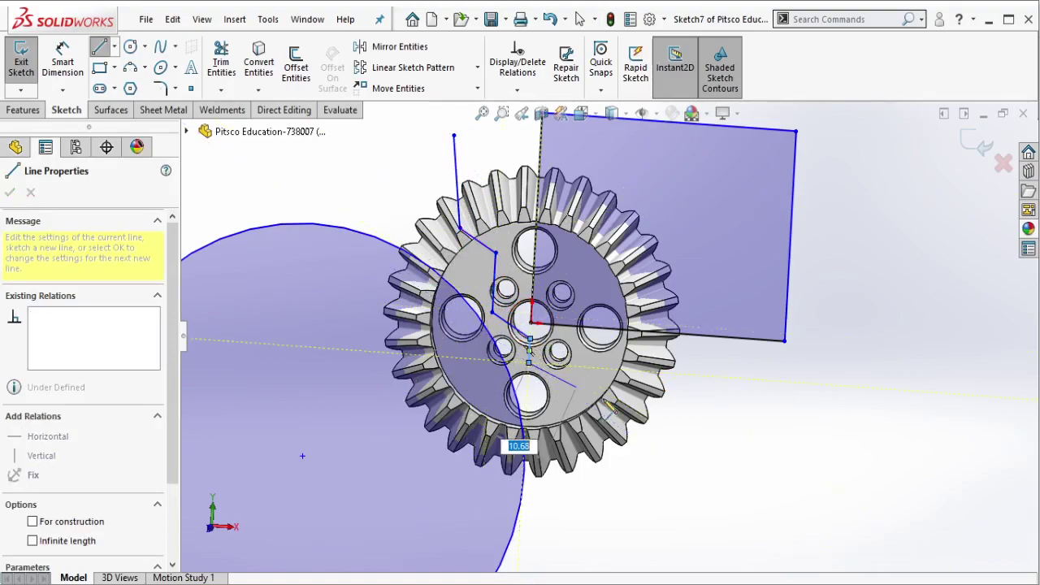
{"action": "left_click", "coordinate": [584, 392]}
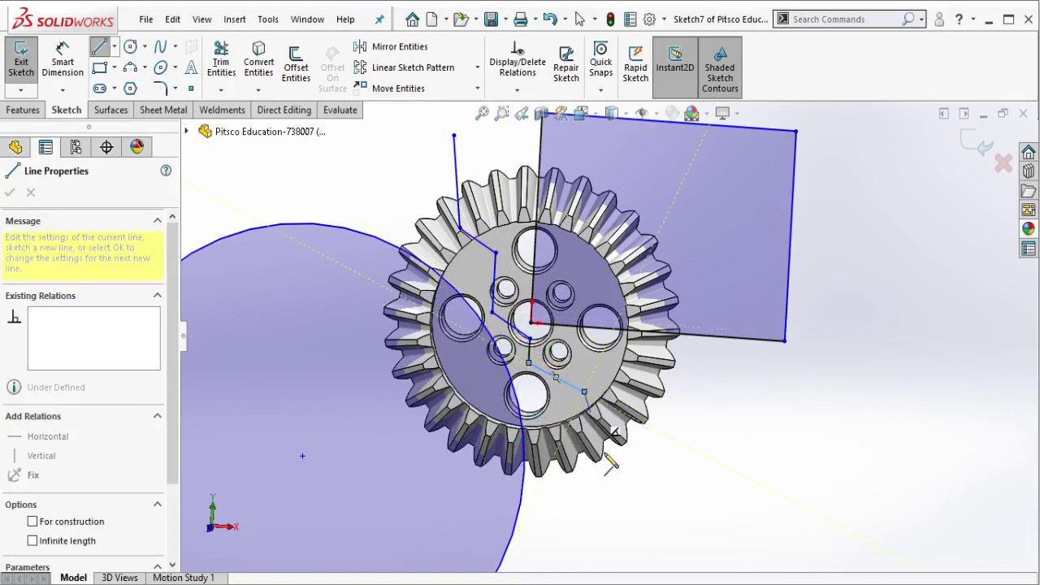
{"action": "left_click", "coordinate": [621, 504]}
{"action": "key", "text": "Escape"}
{"action": "middle_click_drag", "start_coordinate": [622, 394], "coordinate": [601, 416]}
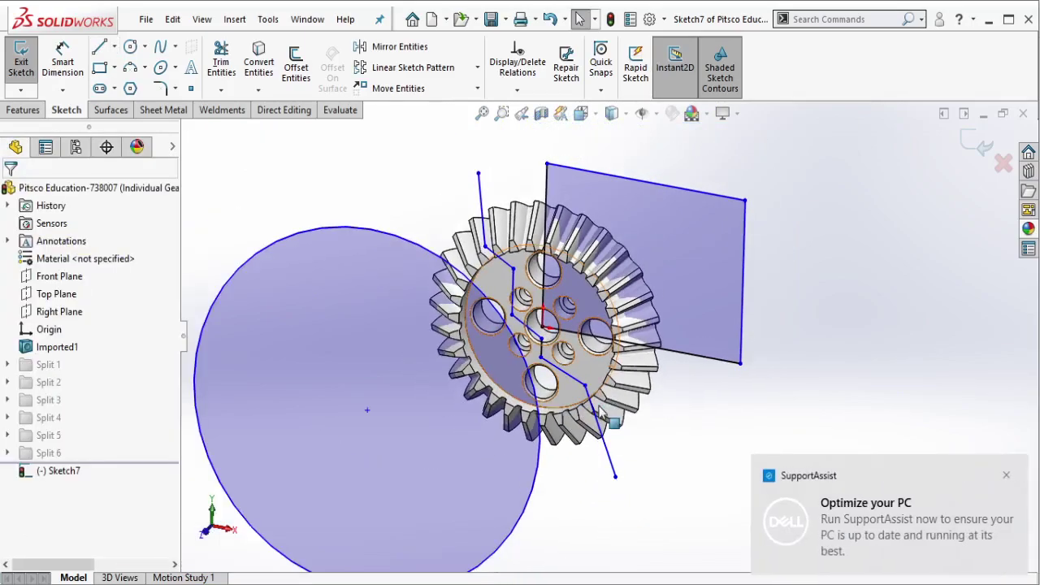
{"action": "left_click", "coordinate": [1006, 477]}
{"action": "middle_click_drag", "start_coordinate": [371, 195], "coordinate": [341, 168]}
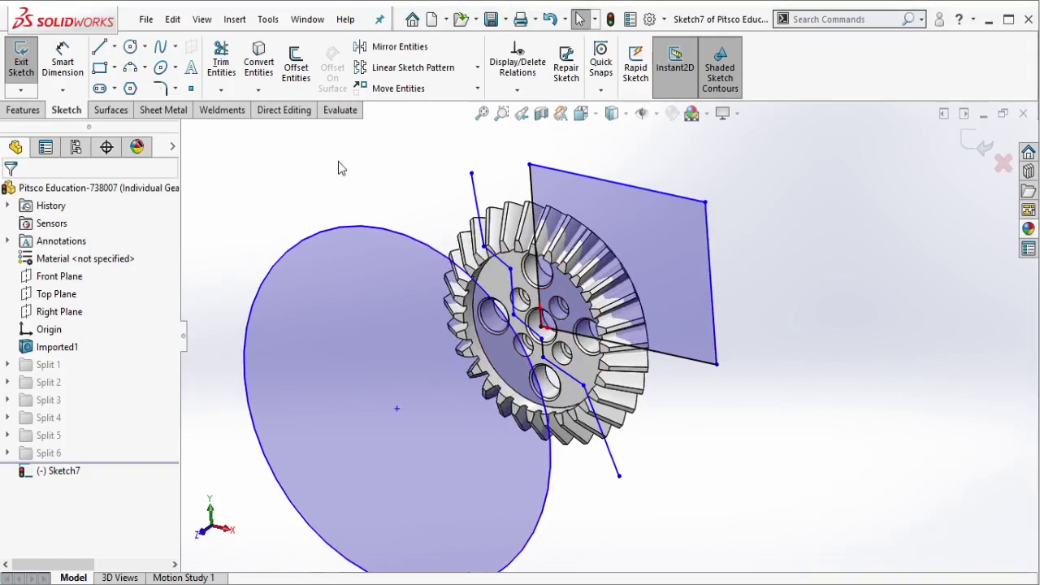
{"action": "left_click", "coordinate": [285, 109]}
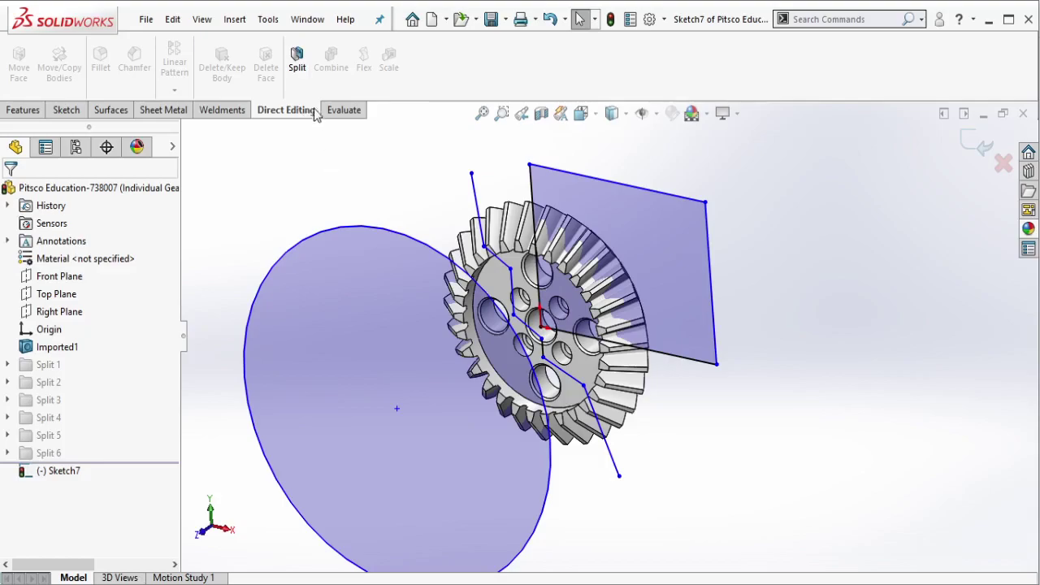
Cut the gear along Sketch7 into five bodies, keeping every resulting piece.
{"action": "left_click", "coordinate": [296, 59]}
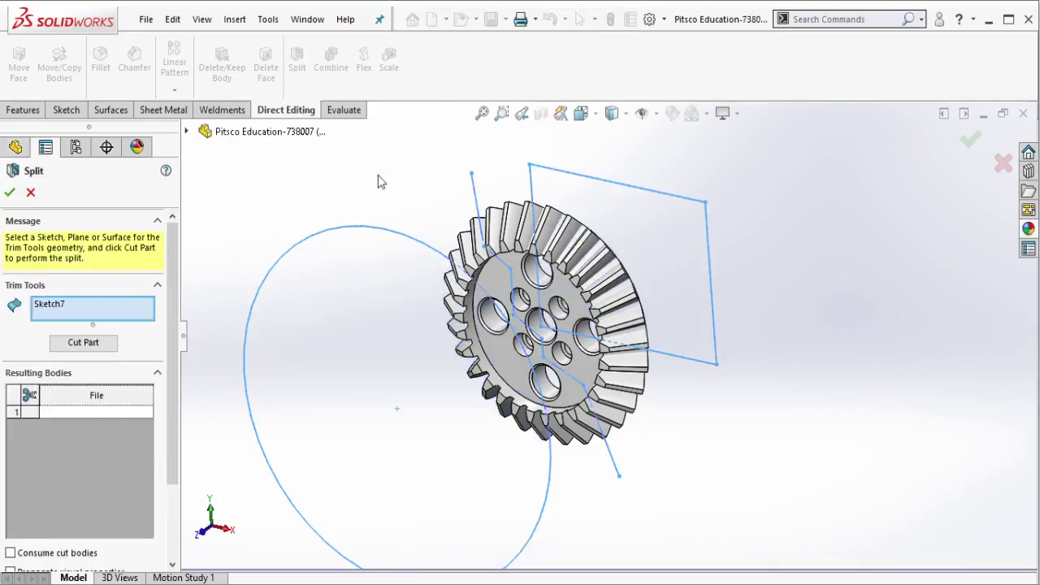
{"action": "left_click", "coordinate": [126, 413]}
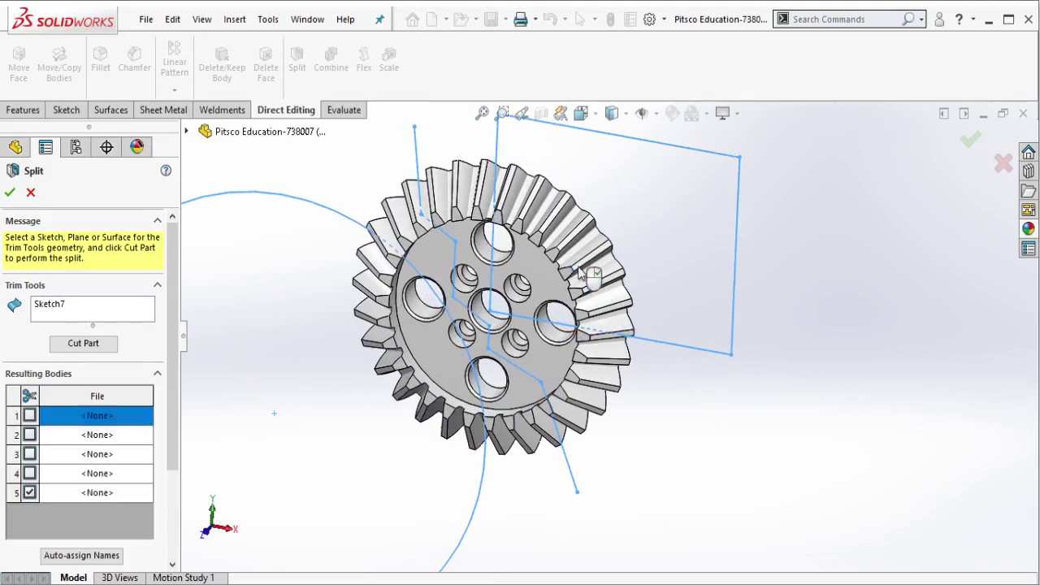
{"action": "left_click", "coordinate": [553, 351]}
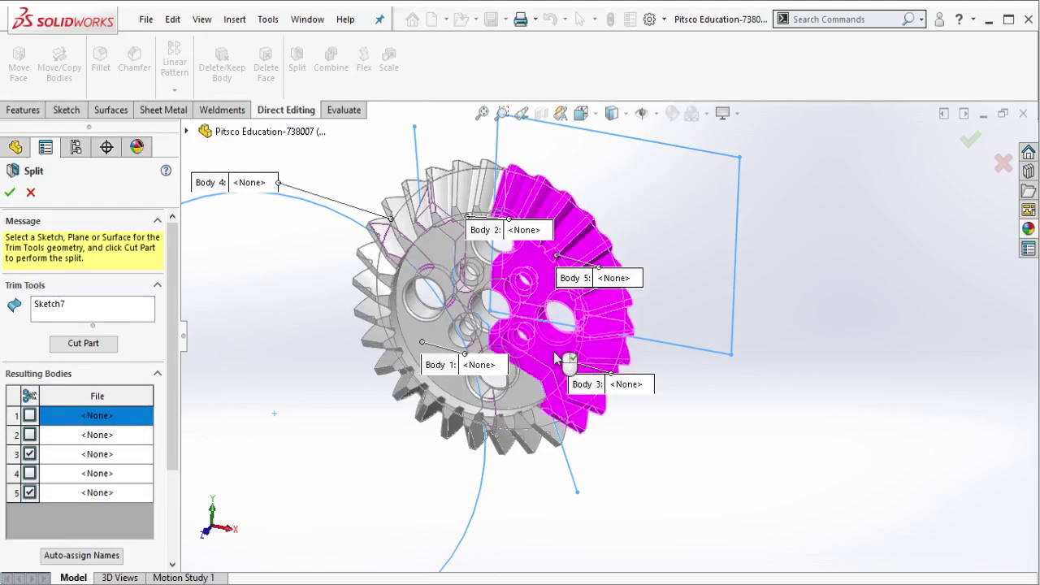
{"action": "left_click", "coordinate": [478, 302]}
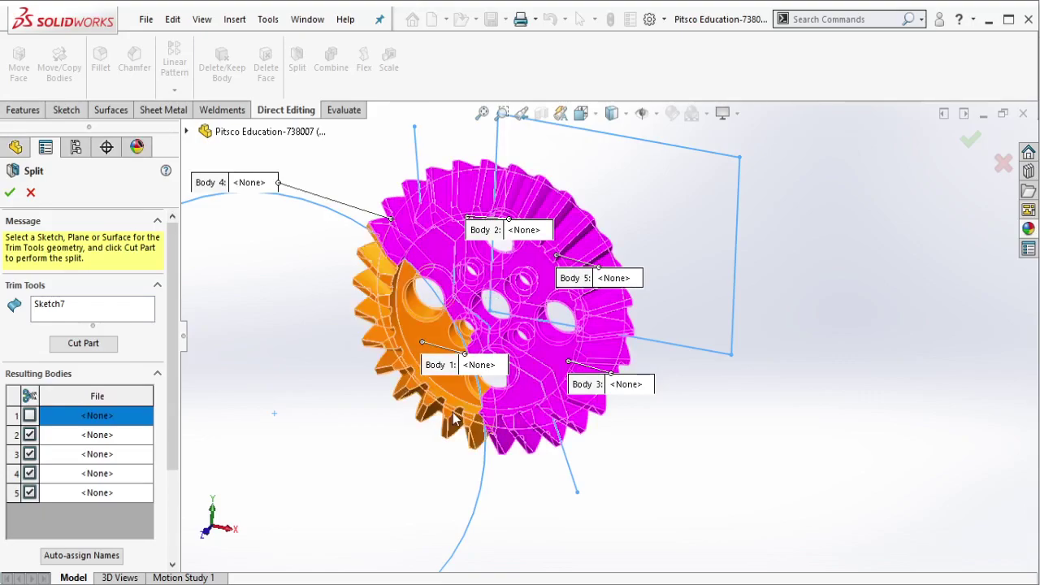
{"action": "left_click", "coordinate": [515, 435]}
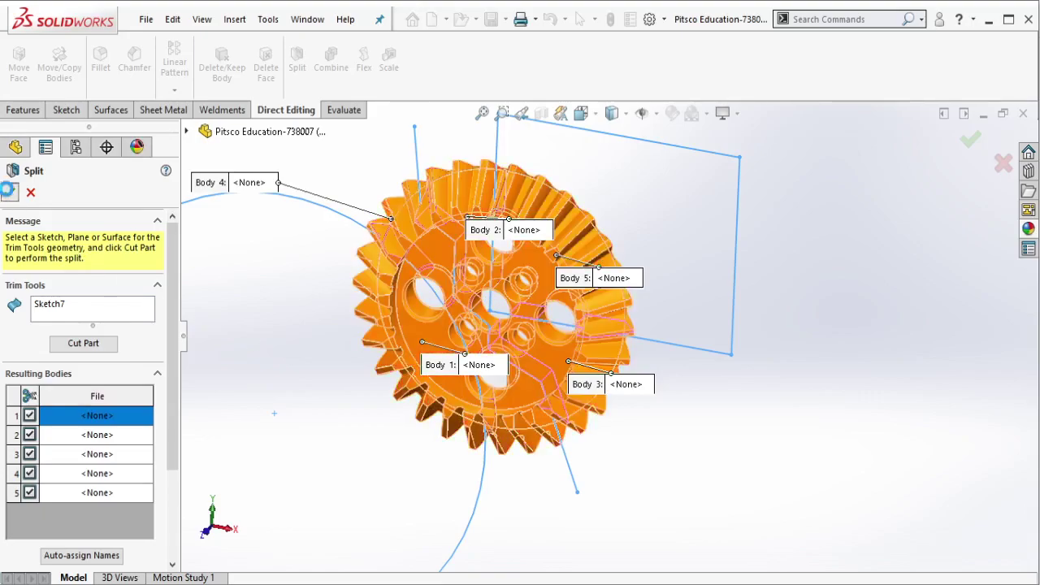
{"action": "left_click", "coordinate": [8, 192]}
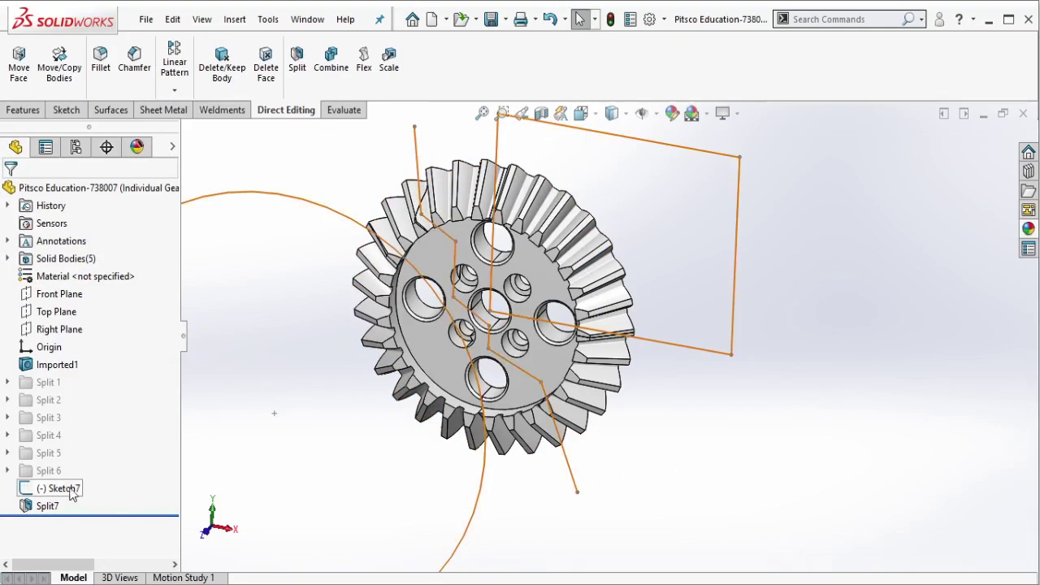
{"action": "left_click", "coordinate": [71, 491]}
Hide Sketch7 and move the Split7[5] wedge up and right off the gear.
{"action": "left_click", "coordinate": [272, 437]}
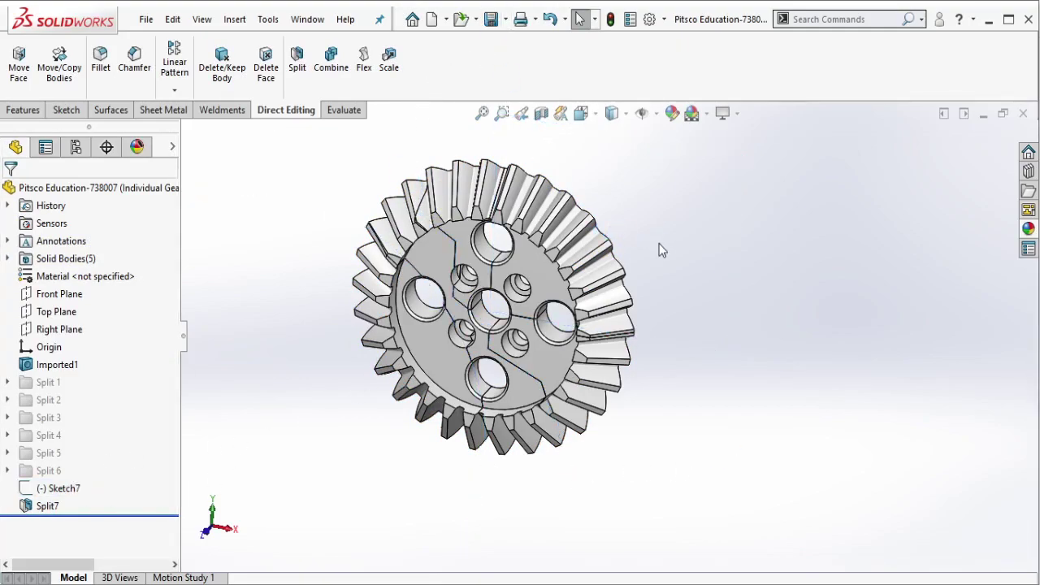
{"action": "mouse_move", "coordinate": [660, 250]}
{"action": "middle_mouse_down"}
{"action": "mouse_move", "coordinate": [644, 294]}
{"action": "mouse_move", "coordinate": [520, 366]}
{"action": "middle_mouse_up"}
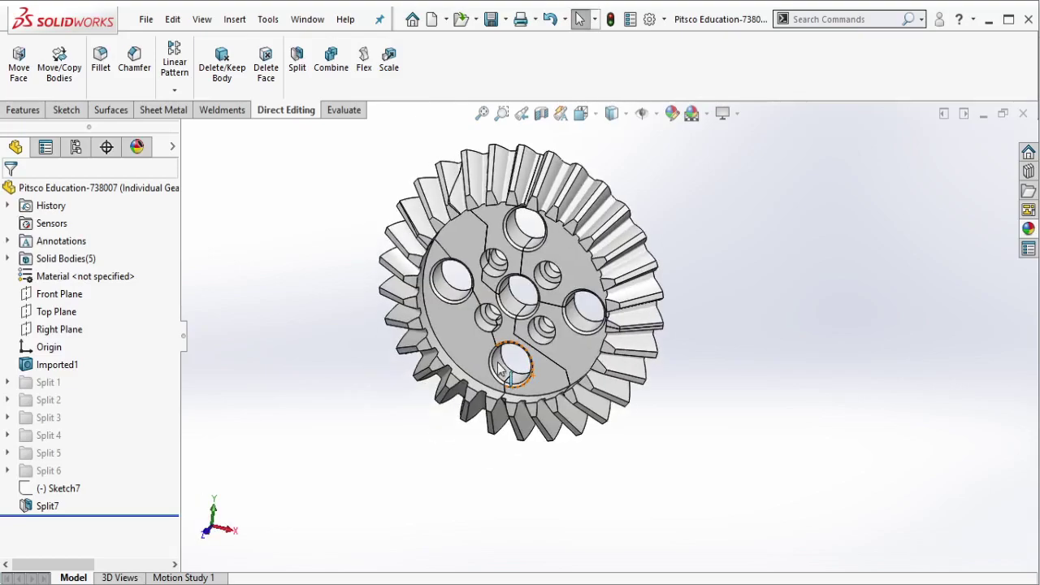
{"action": "left_click", "coordinate": [615, 241]}
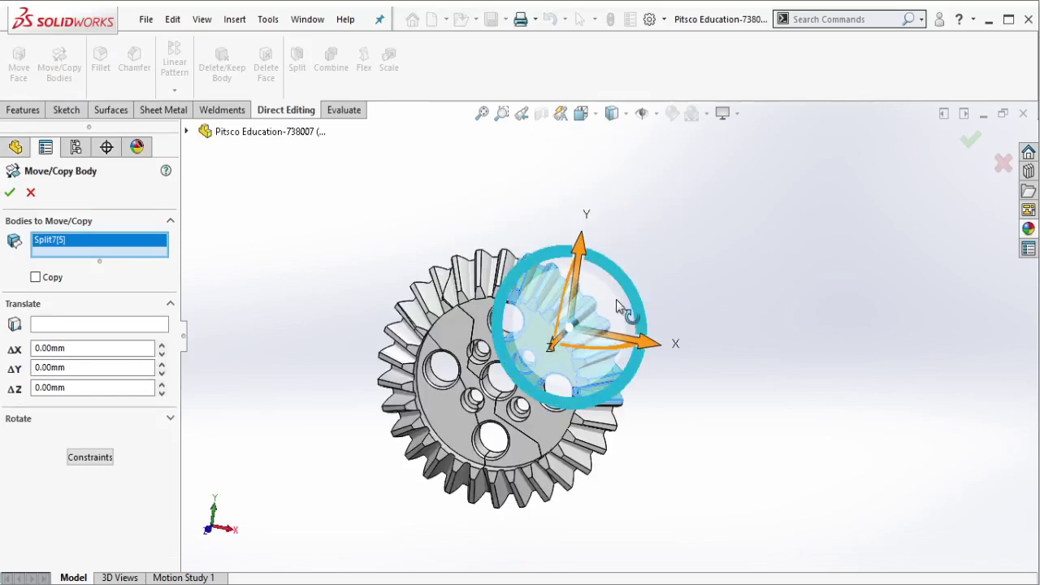
{"action": "left_click_drag", "start_coordinate": [604, 307], "coordinate": [660, 286]}
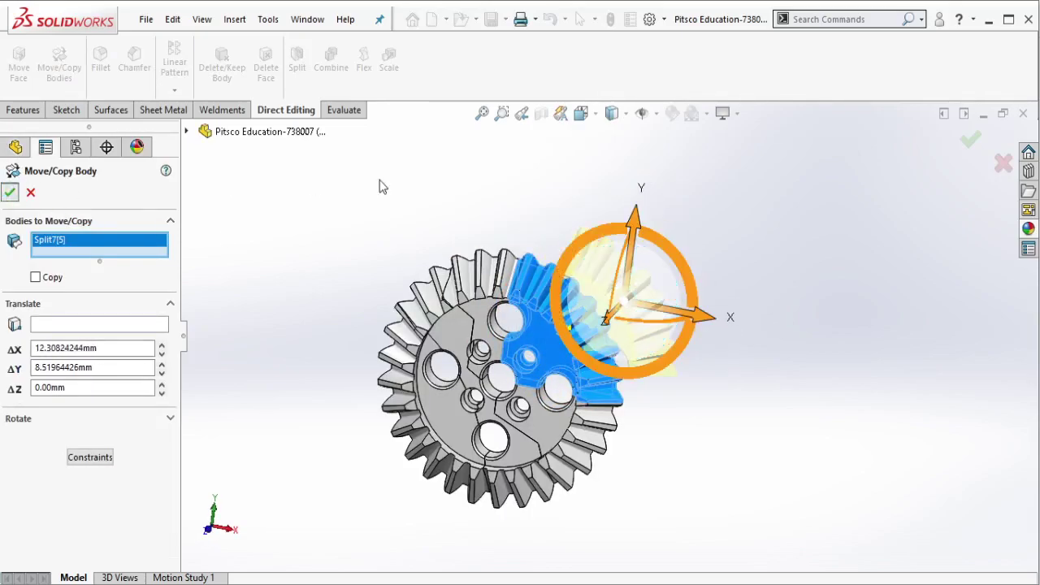
{"action": "key", "text": "Return"}
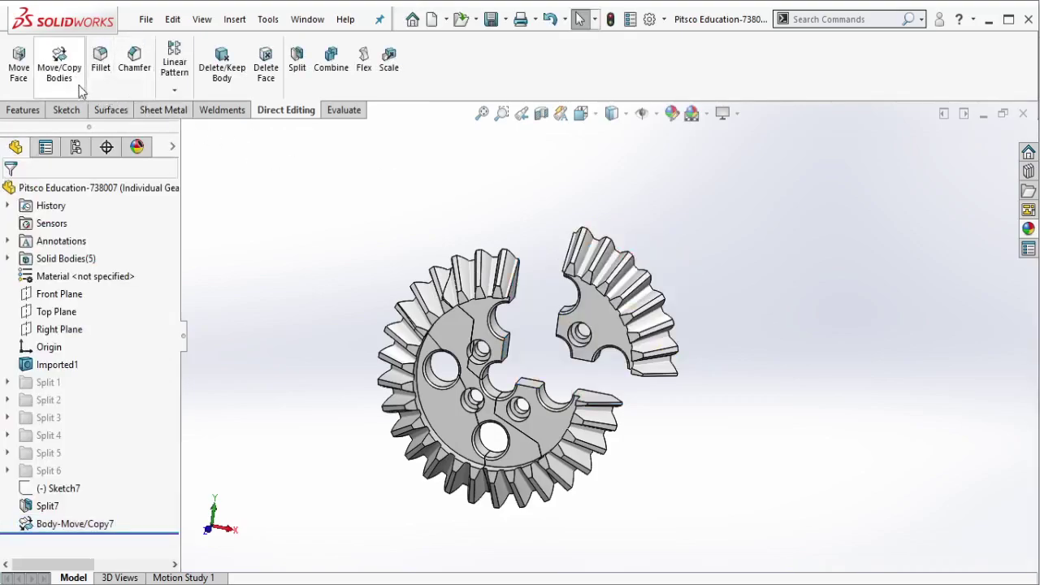
Move the Split7[1] and Split7[4] pieces together down and to the left.
{"action": "key", "text": "Return"}
{"action": "scroll", "coordinate": [365, 501], "scroll_direction": "down", "scroll_amount": 2}
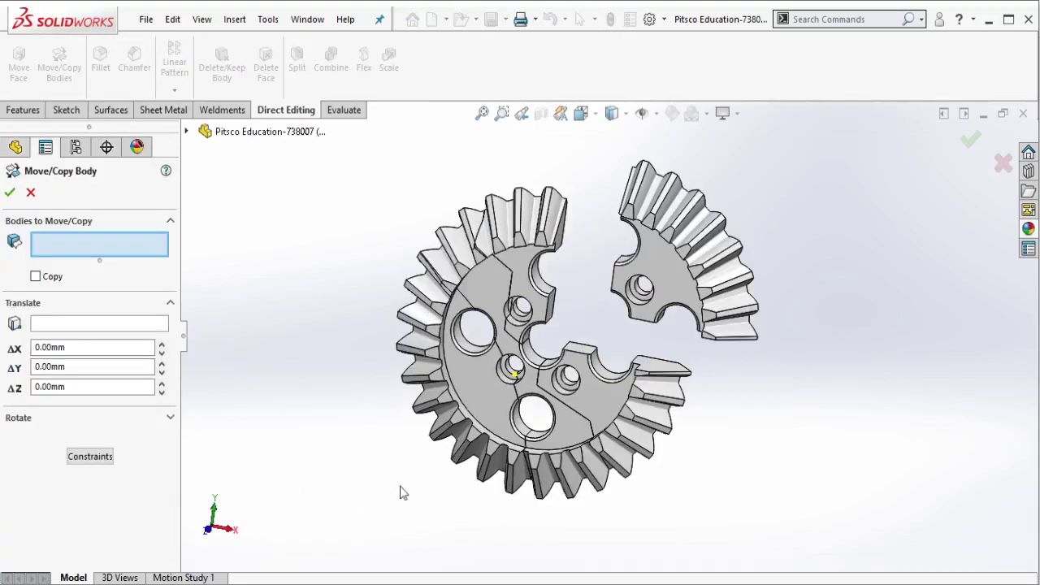
{"action": "left_click", "coordinate": [636, 445]}
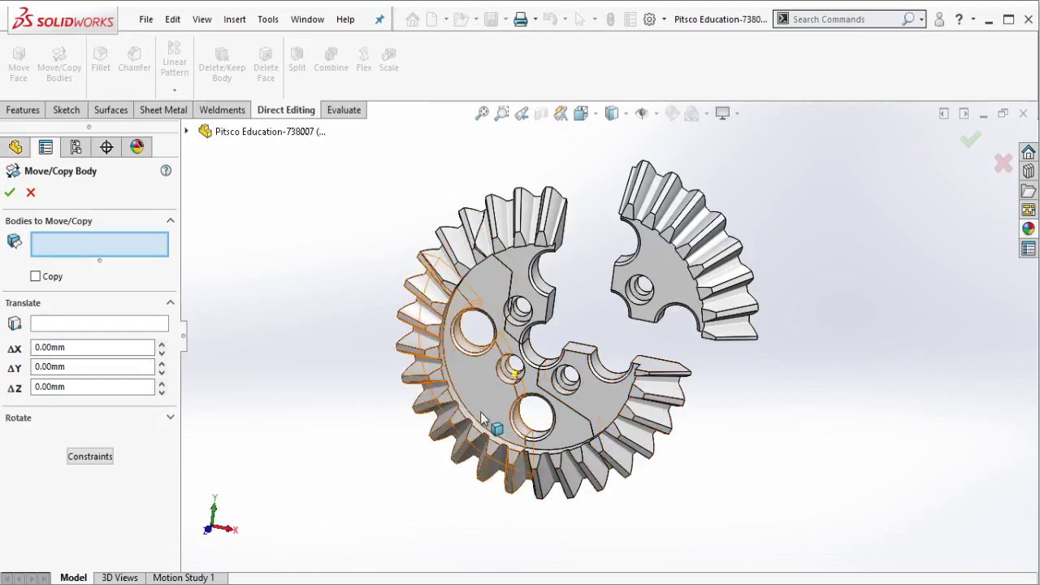
{"action": "left_click", "coordinate": [509, 429]}
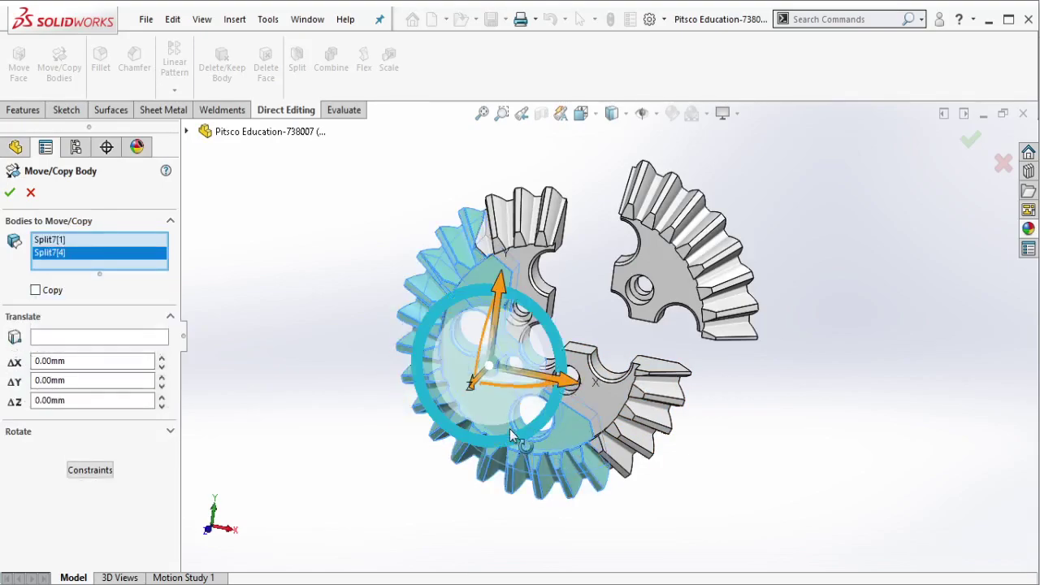
{"action": "mouse_move", "coordinate": [509, 429]}
{"action": "left_mouse_down"}
{"action": "mouse_move", "coordinate": [420, 396]}
{"action": "mouse_move", "coordinate": [373, 408]}
{"action": "left_mouse_up"}
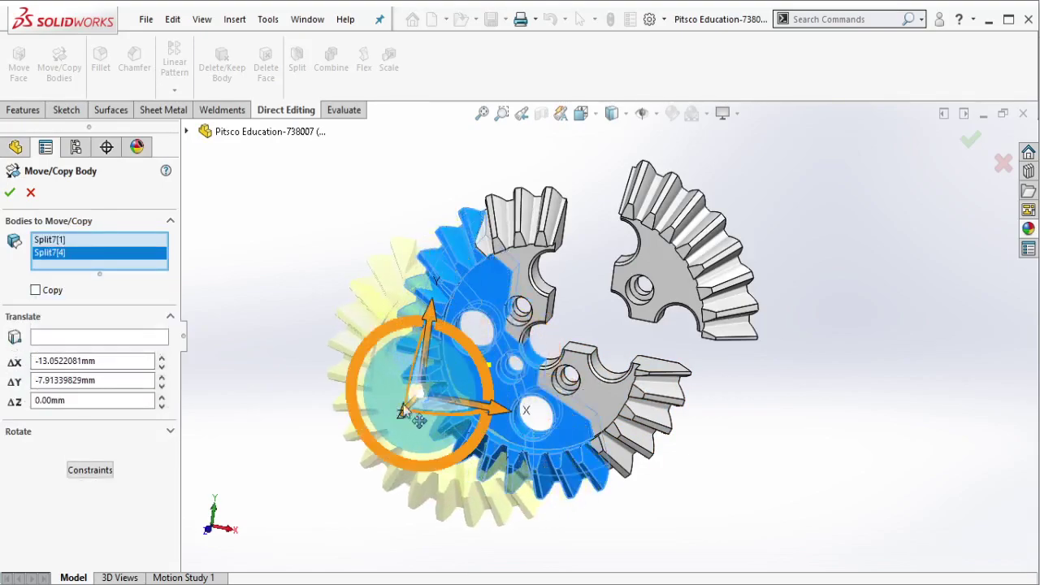
{"action": "key", "text": "Return"}
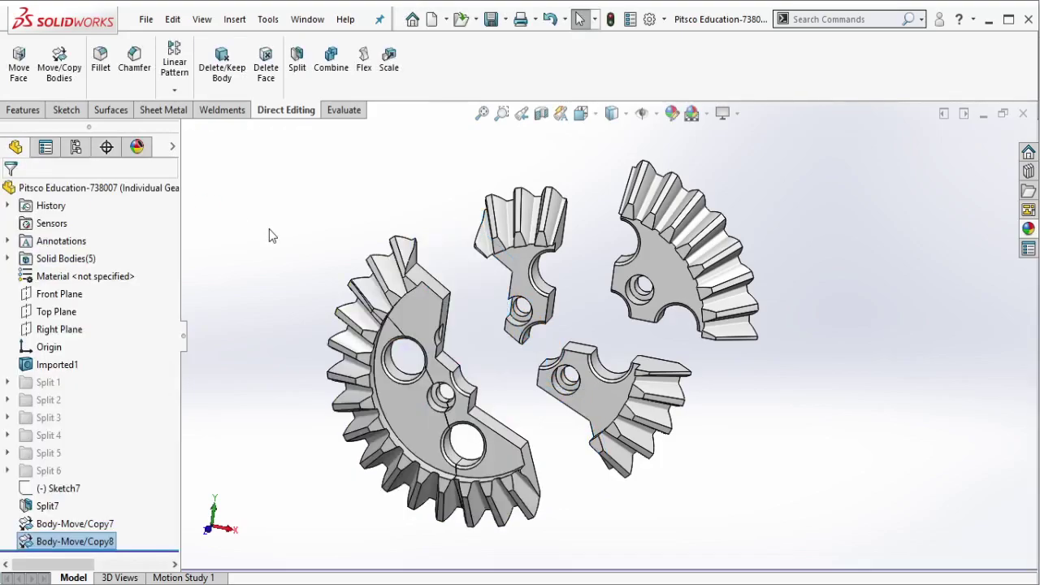
Push the large left piece further down-left so all five bodies have gaps.
{"action": "left_click", "coordinate": [77, 71]}
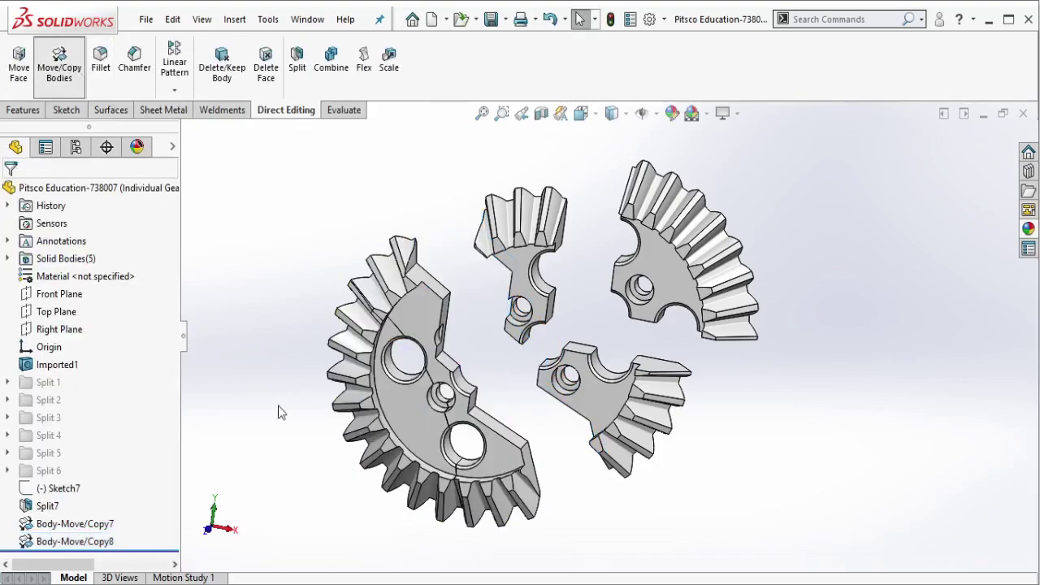
{"action": "left_click", "coordinate": [391, 449]}
{"action": "left_click_drag", "start_coordinate": [391, 449], "coordinate": [315, 480]}
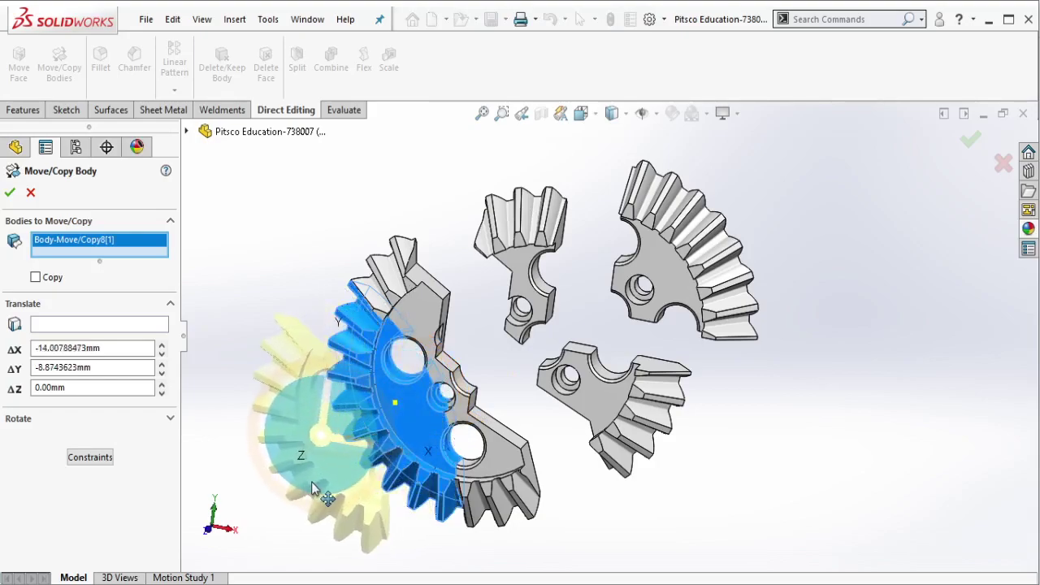
{"action": "key", "text": "Return"}
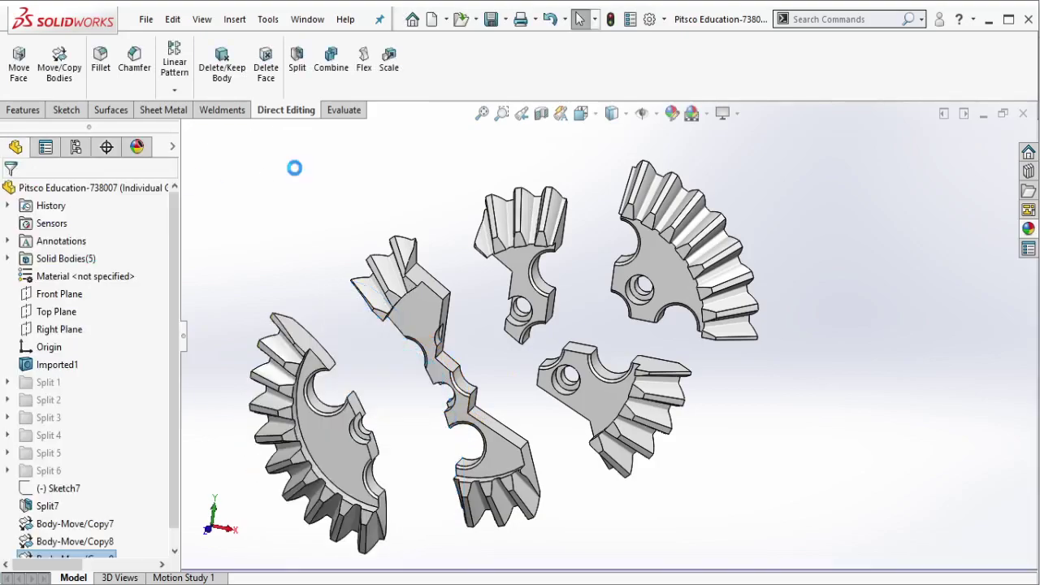
{"action": "mouse_move", "coordinate": [569, 273]}
{"action": "middle_mouse_down"}
{"action": "mouse_move", "coordinate": [621, 183]}
{"action": "mouse_move", "coordinate": [585, 360]}
{"action": "middle_mouse_up"}
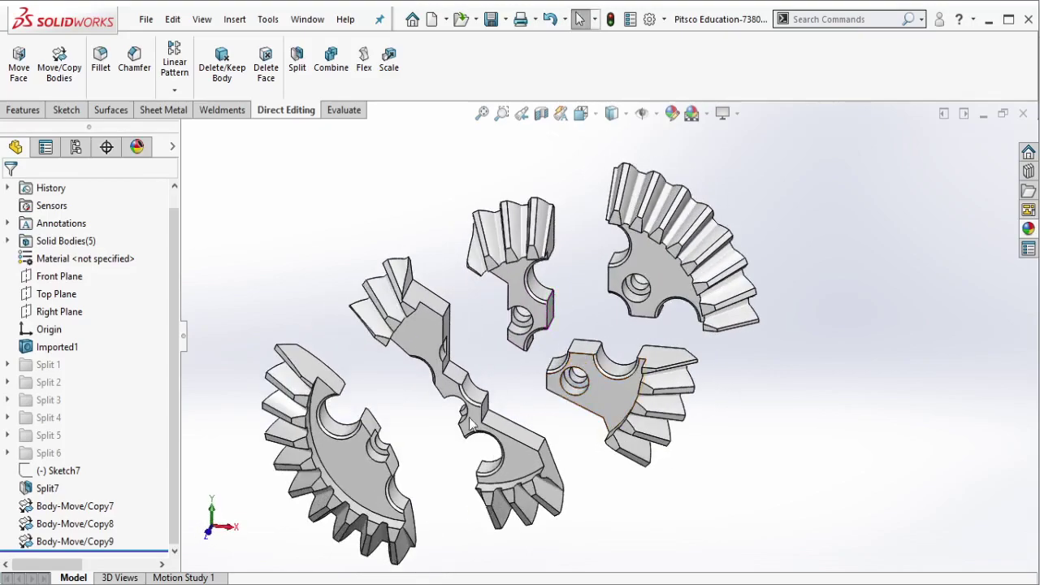
Apply a green appearance to the whole Split7 feature so its cut faces turn green.
{"action": "left_click", "coordinate": [334, 378]}
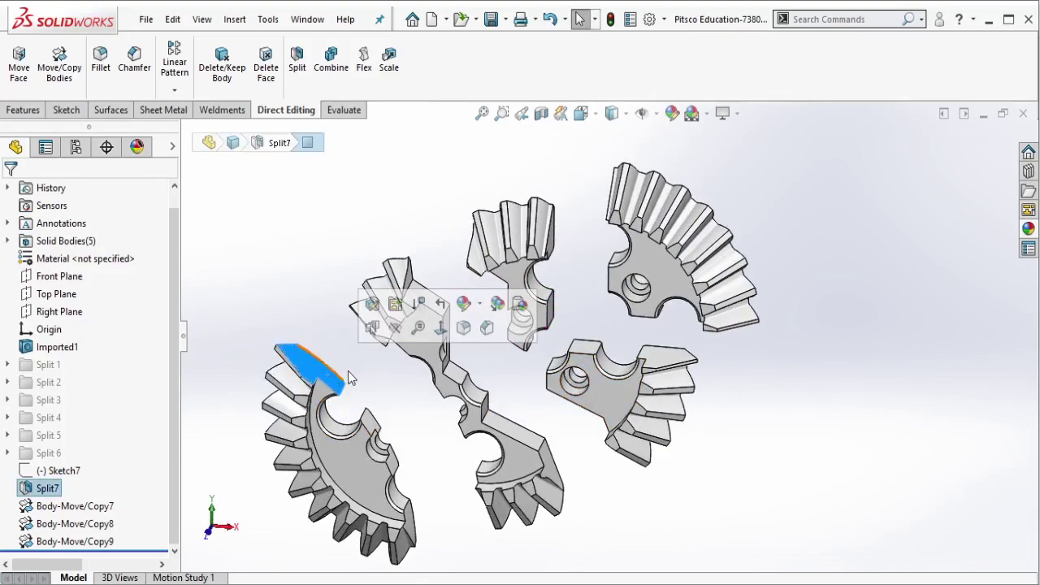
{"action": "left_click", "coordinate": [479, 314]}
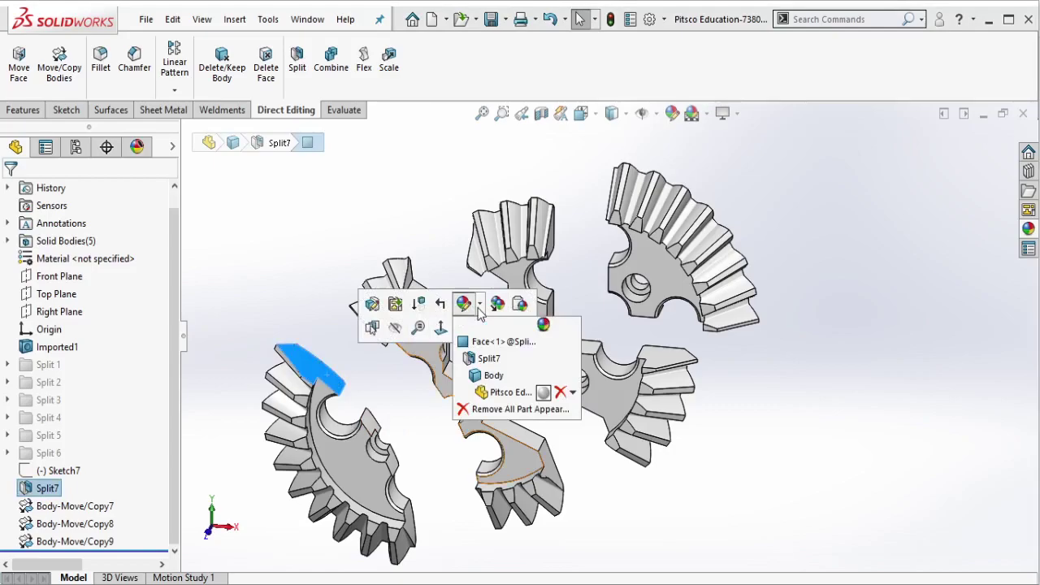
{"action": "left_click", "coordinate": [489, 359]}
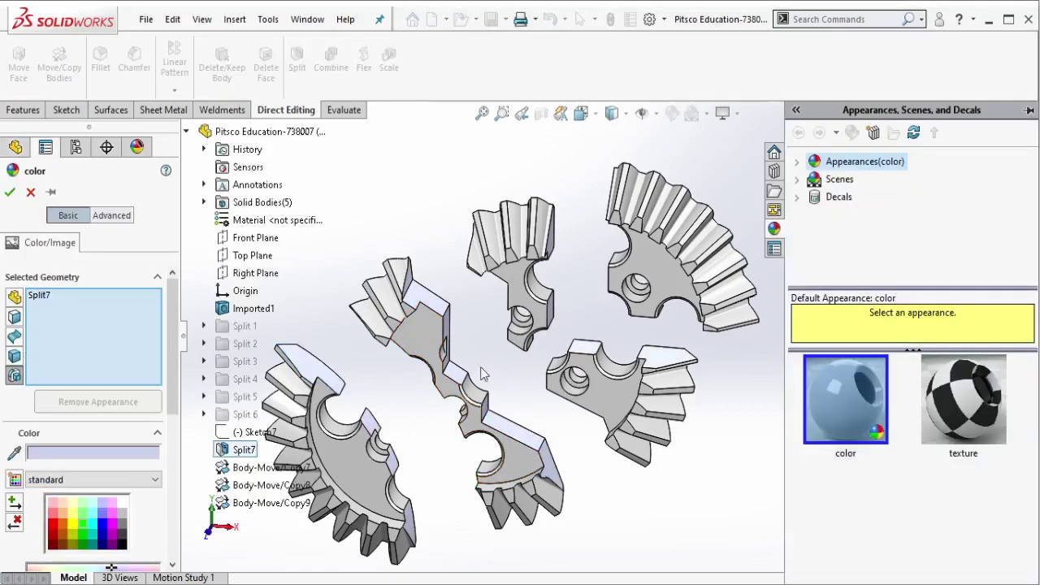
{"action": "left_click", "coordinate": [84, 529]}
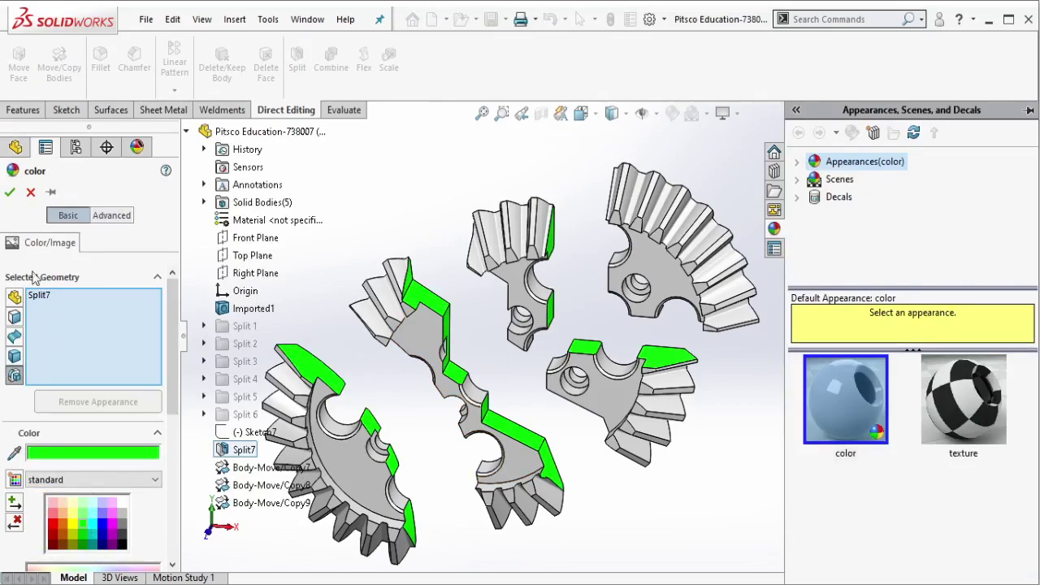
{"action": "left_click", "coordinate": [10, 195]}
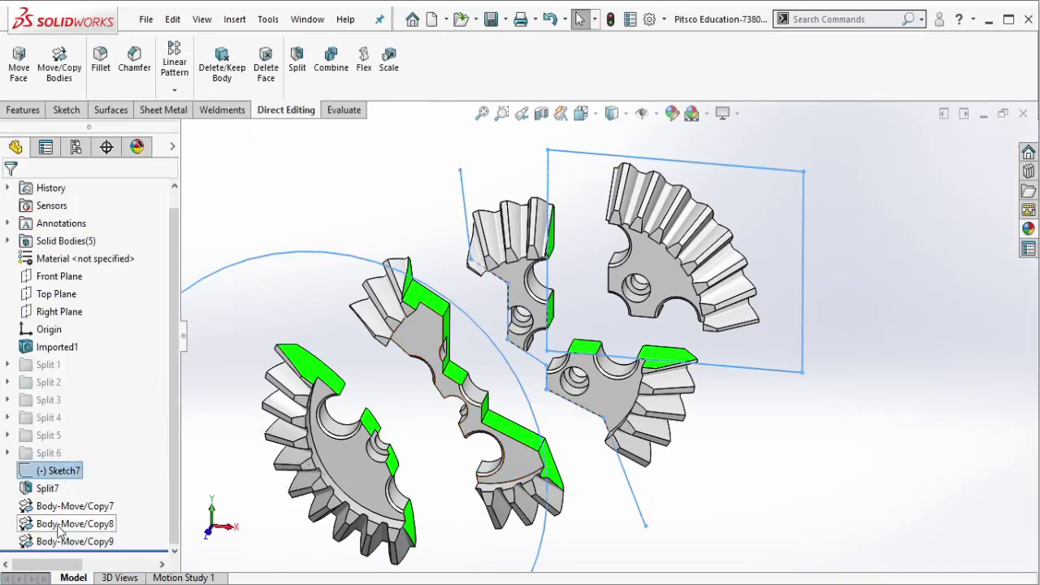
Group Sketch7 through Body-Move/Copy9 into a new folder named 'Split 7'.
{"action": "left_click", "coordinate": [57, 470], "text": "shift"}
{"action": "right_click", "coordinate": [55, 541]}
{"action": "left_click", "coordinate": [89, 465]}
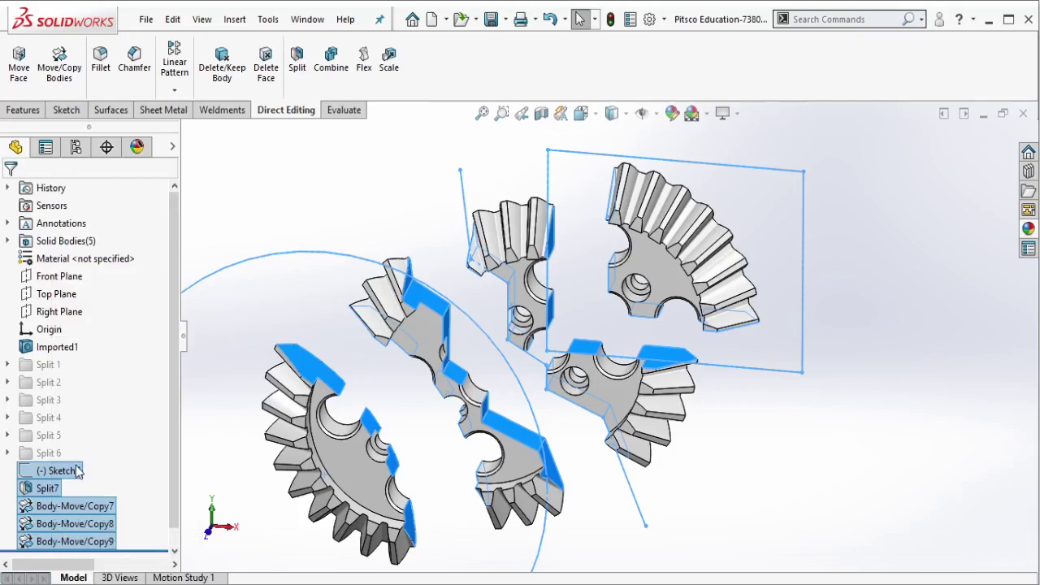
{"action": "type", "text": "Split 7"}
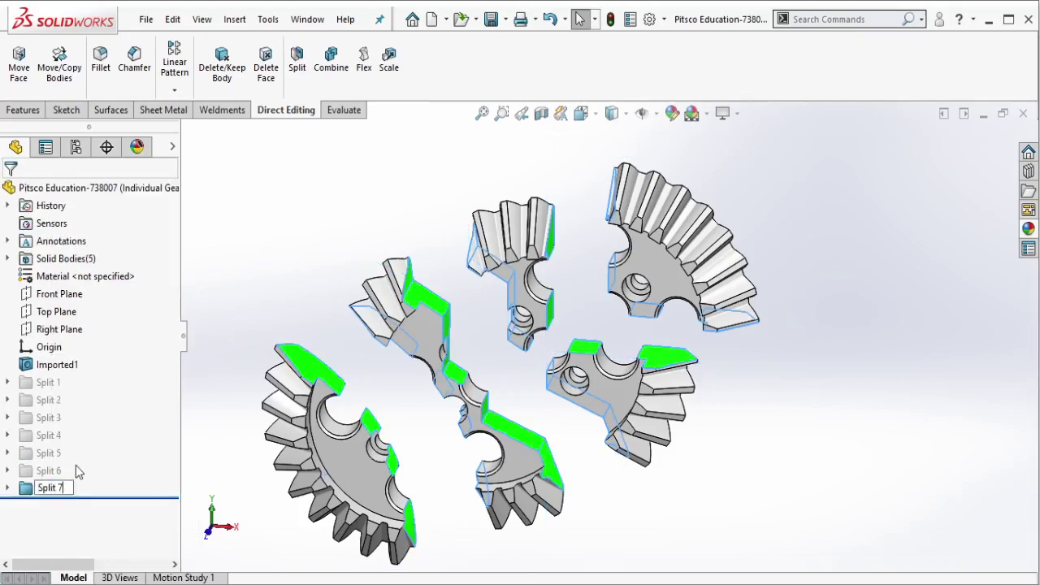
{"action": "key", "text": "Return"}
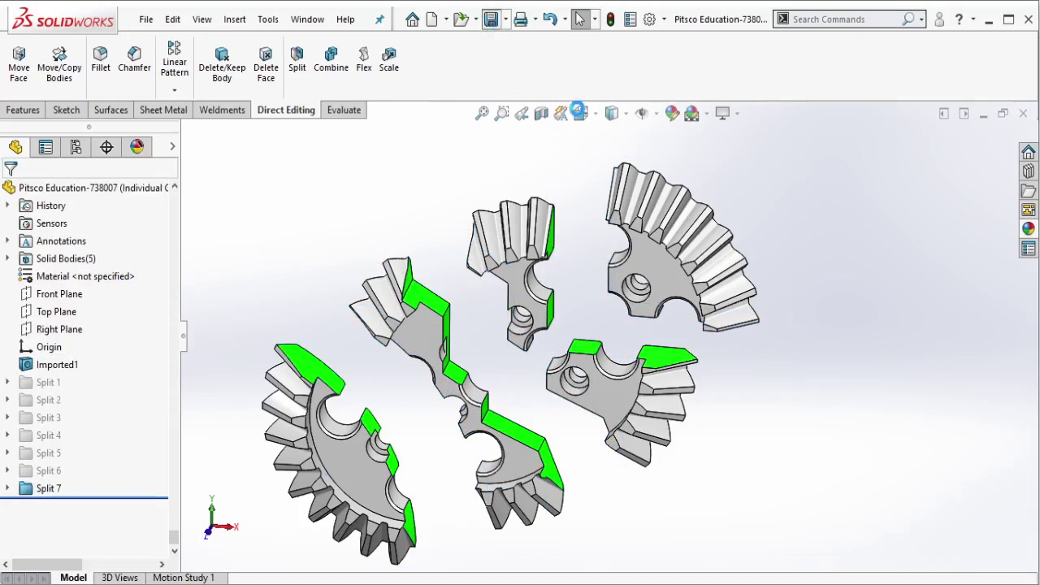
Suppress the Split 7 folder so the bevel gear shows whole again.
{"action": "mouse_move", "coordinate": [595, 380]}
{"action": "middle_mouse_down"}
{"action": "mouse_move", "coordinate": [586, 303]}
{"action": "mouse_move", "coordinate": [520, 352]}
{"action": "middle_mouse_up"}
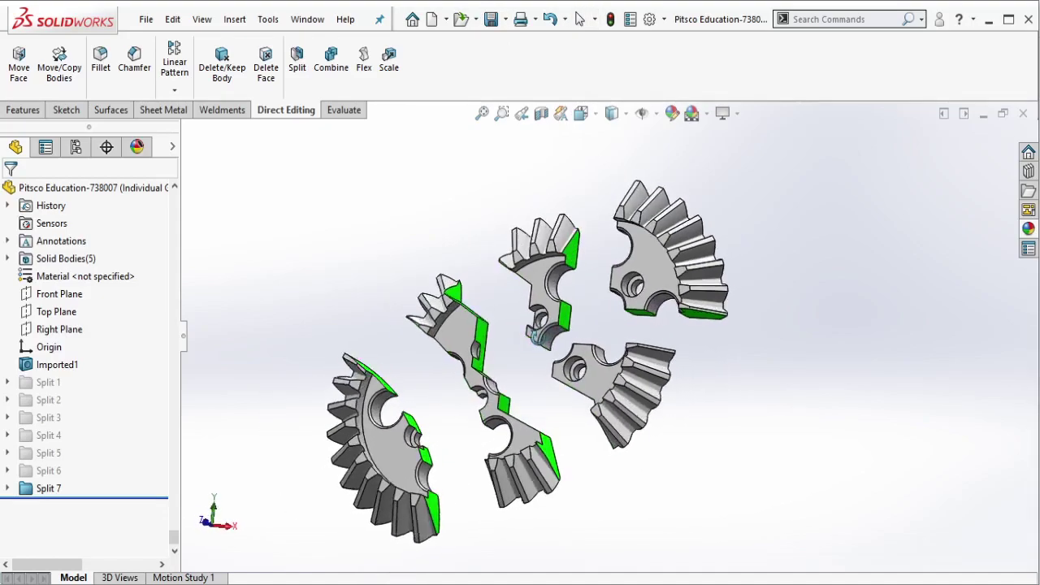
{"action": "left_click", "coordinate": [44, 488]}
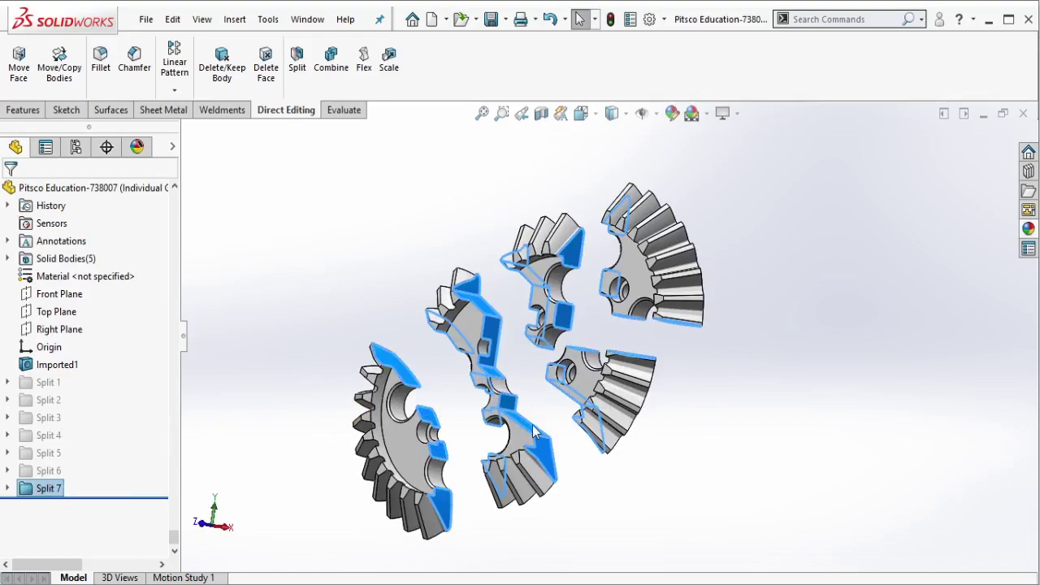
{"action": "mouse_move", "coordinate": [533, 430]}
{"action": "middle_mouse_down"}
{"action": "mouse_move", "coordinate": [504, 256]}
{"action": "mouse_move", "coordinate": [610, 371]}
{"action": "middle_mouse_up"}
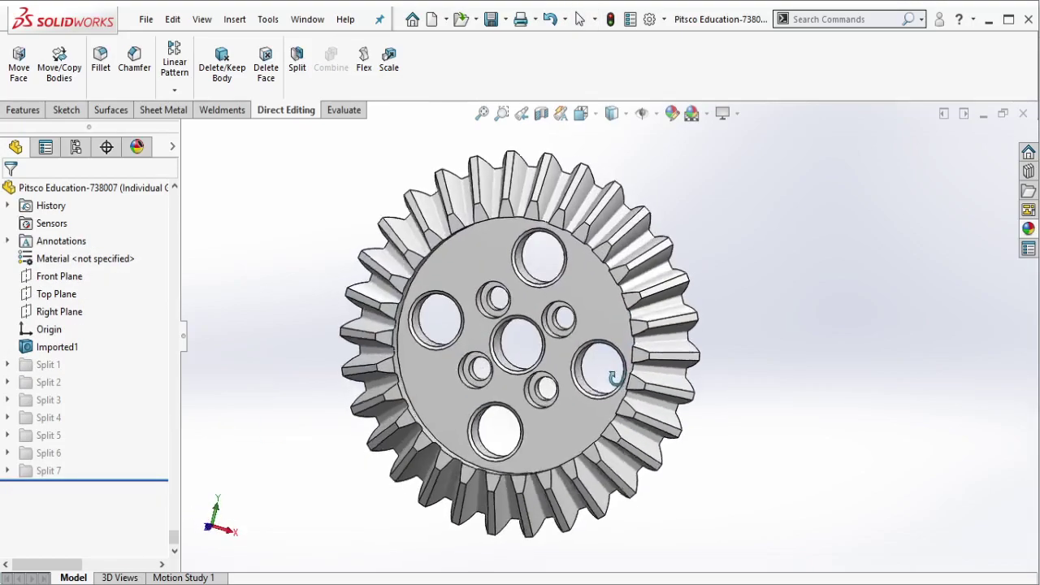
{"action": "left_click", "coordinate": [45, 471]}
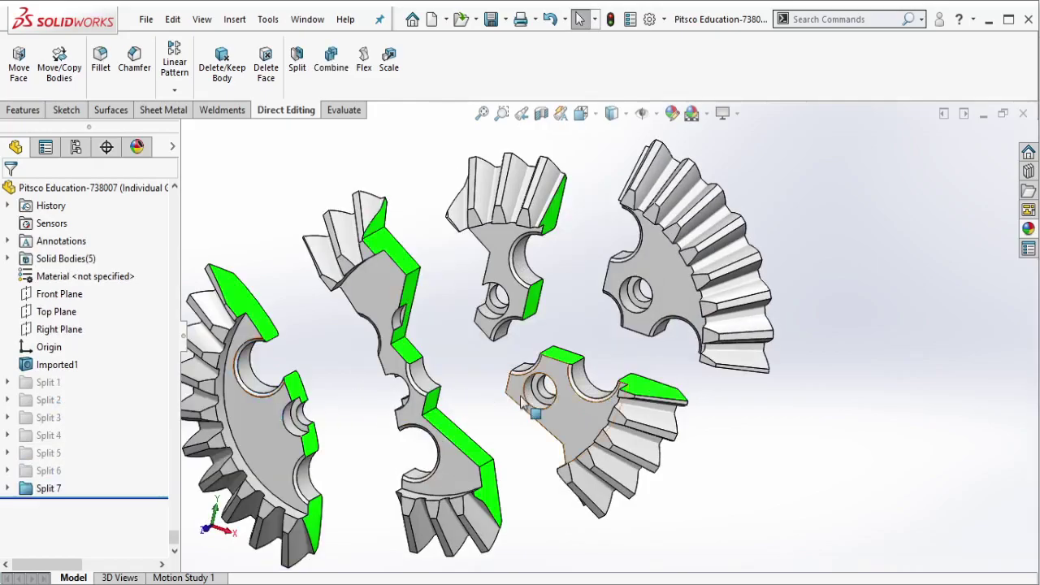
{"action": "mouse_move", "coordinate": [524, 406]}
{"action": "middle_mouse_down"}
{"action": "mouse_move", "coordinate": [377, 321]}
{"action": "mouse_move", "coordinate": [508, 287]}
{"action": "mouse_move", "coordinate": [301, 416]}
{"action": "middle_mouse_up"}
{"action": "left_click", "coordinate": [49, 489]}
{"action": "left_click", "coordinate": [85, 439]}
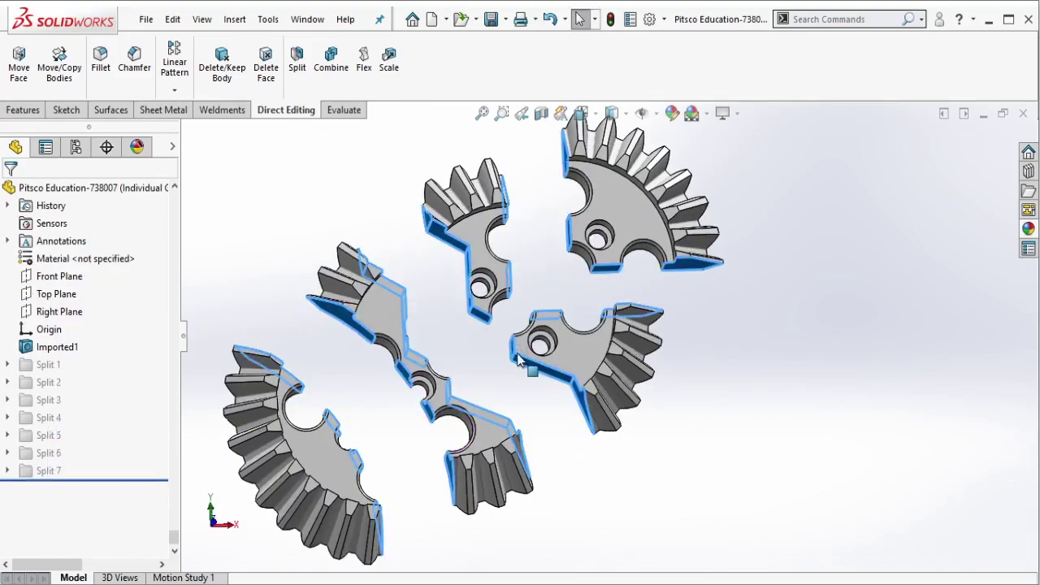
{"action": "middle_click_drag", "start_coordinate": [580, 314], "coordinate": [533, 368]}
{"action": "scroll", "coordinate": [580, 292], "scroll_direction": "up", "scroll_amount": 3}
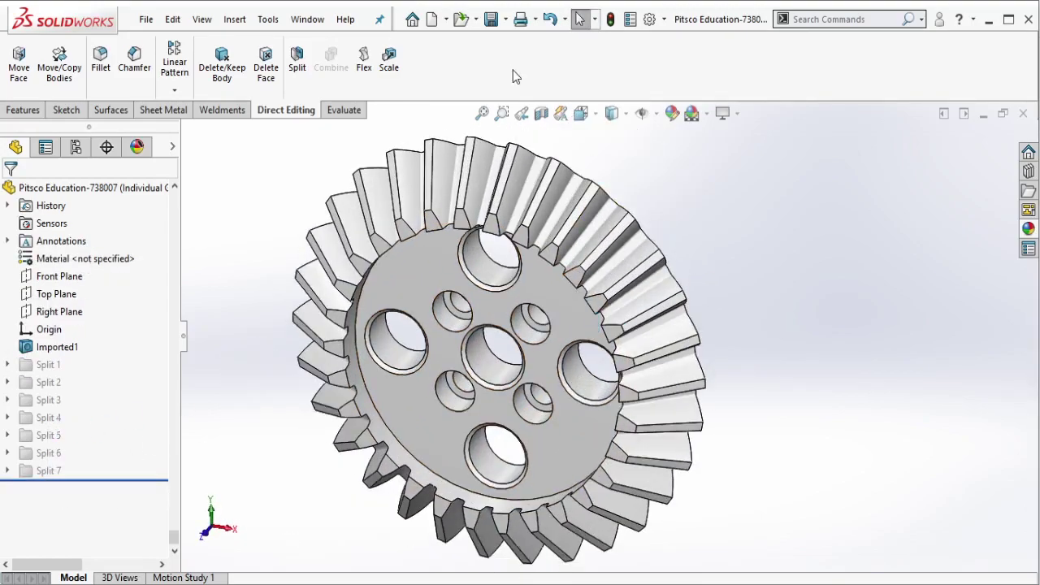